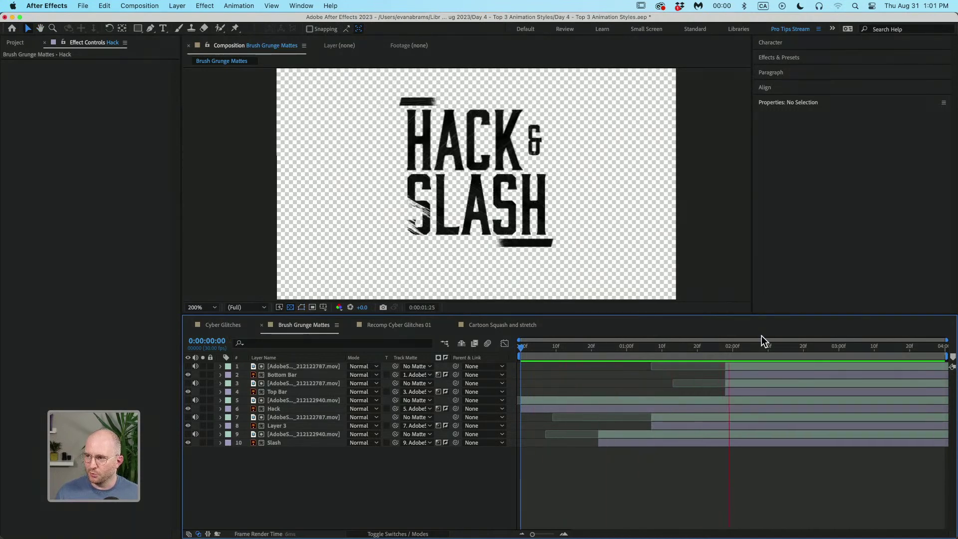
Step: Stop the Brush Grunge Mattes preview and play the Recomp Cyber Glitches 01 composition from its first frame
key(space)
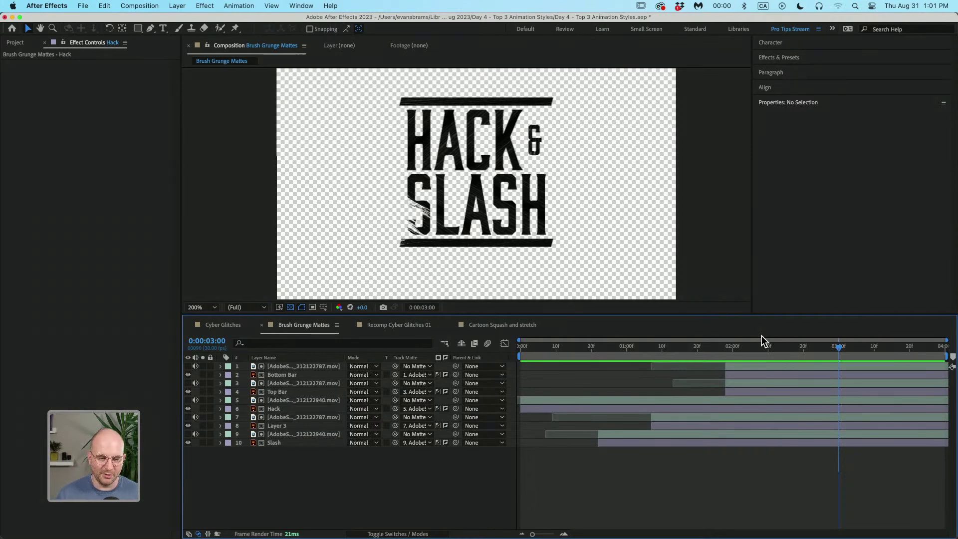
click(402, 326)
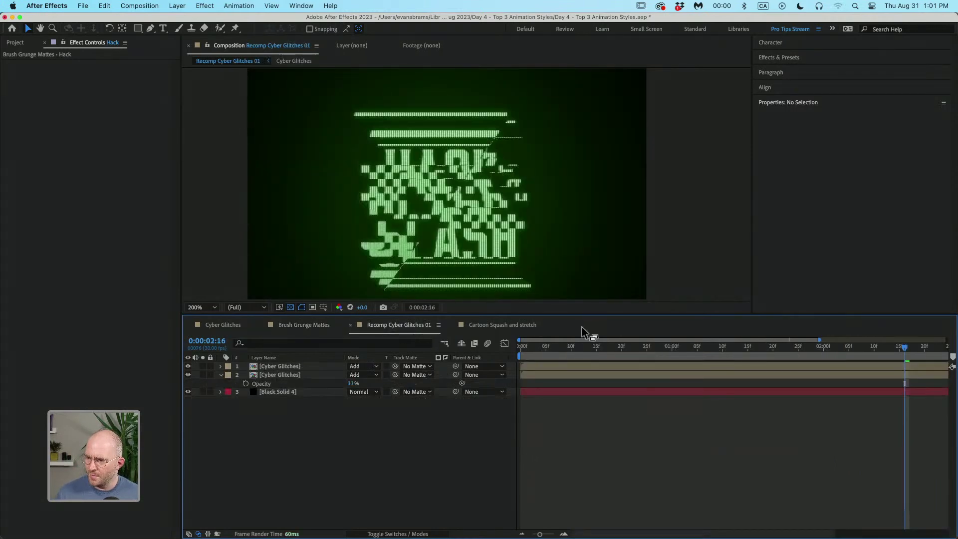
key(Home)
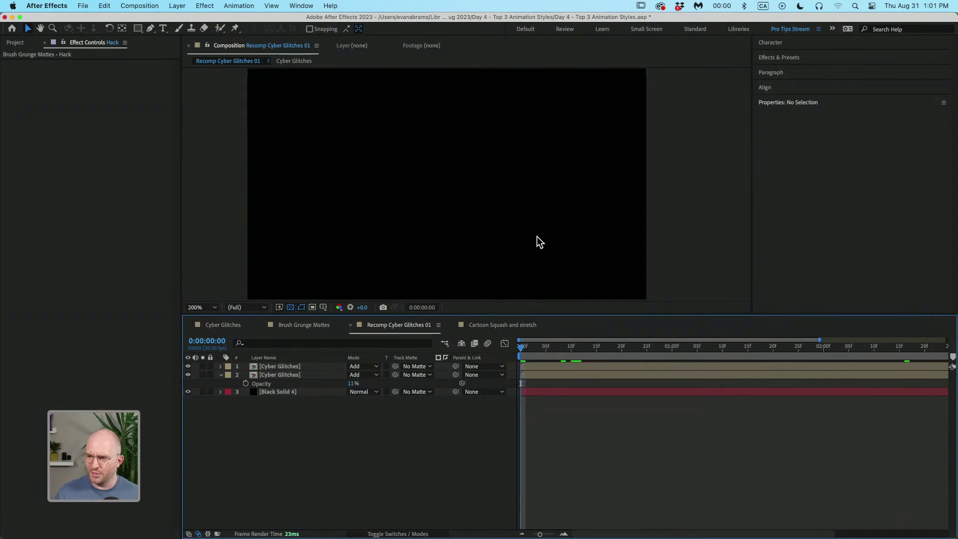
drag(547, 242, 572, 242)
key(space)
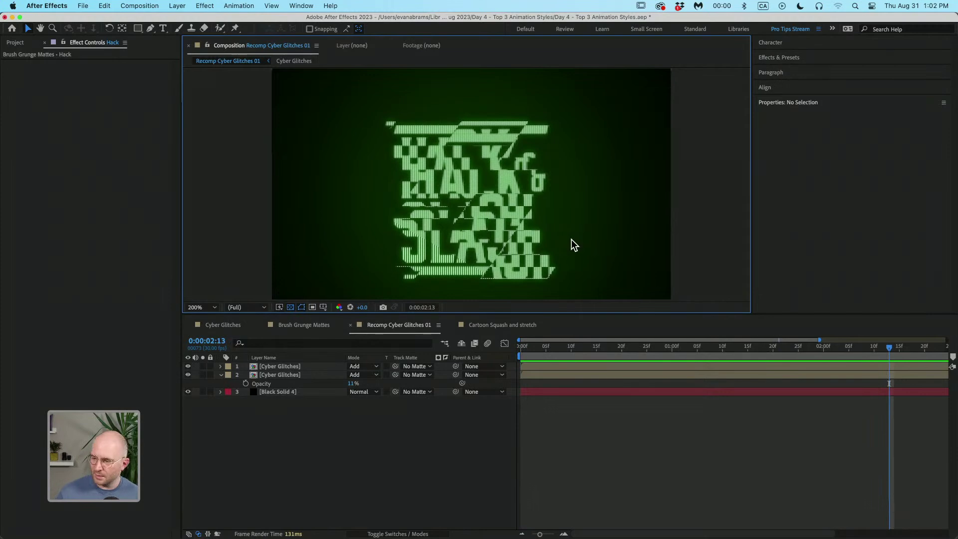
Step: Play the Cartoon Squash and stretch composition from the start, with the whole frame in view, and stop the preview
click(498, 325)
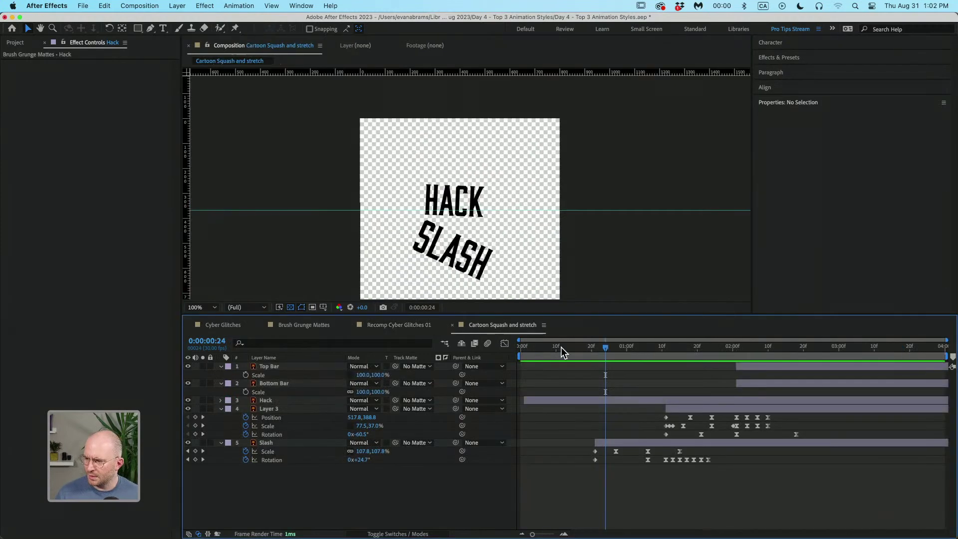
key(Home)
drag(502, 290, 535, 261)
key(space)
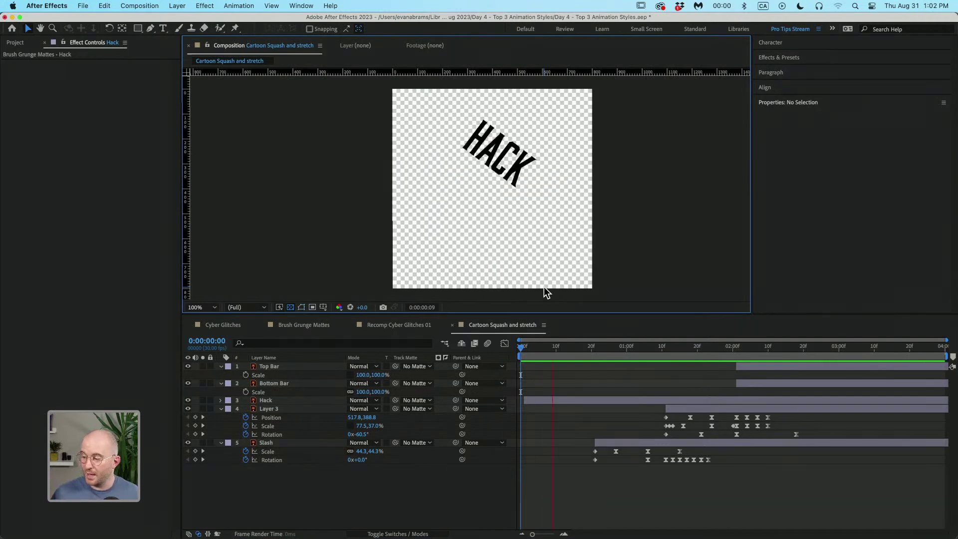
key(space)
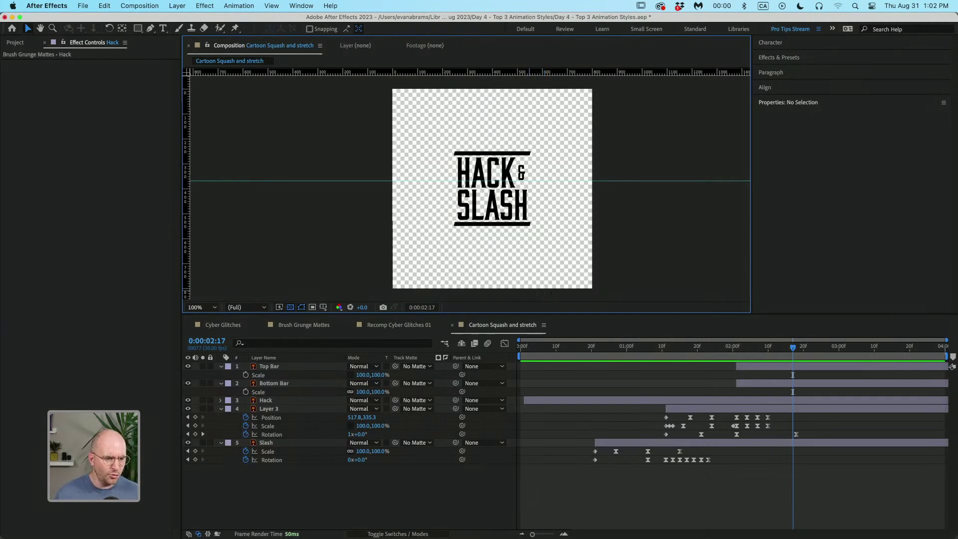
Step: Switch to Illustrator and check the full Hack & Slash logo artwork by selecting it all, then clear the selection
key(super+Tab)
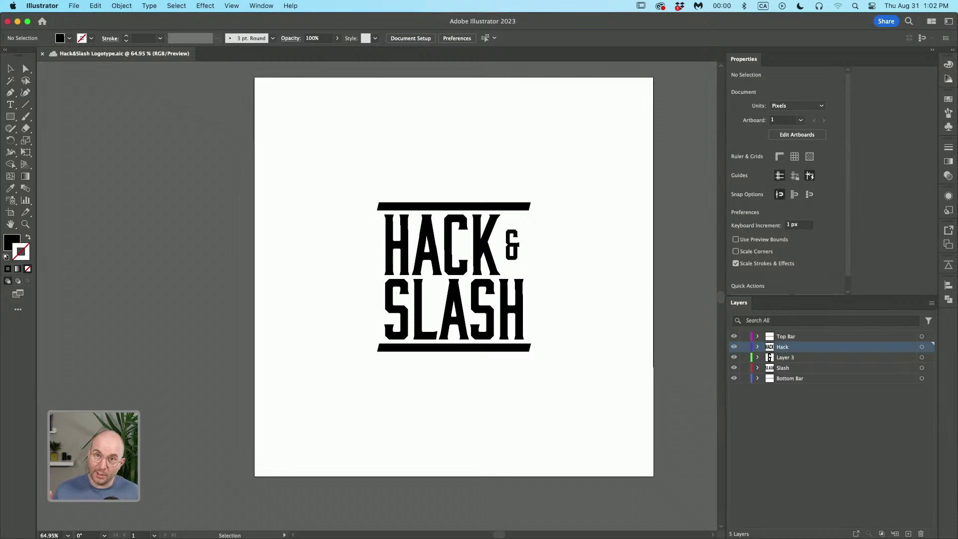
drag(364, 137, 580, 404)
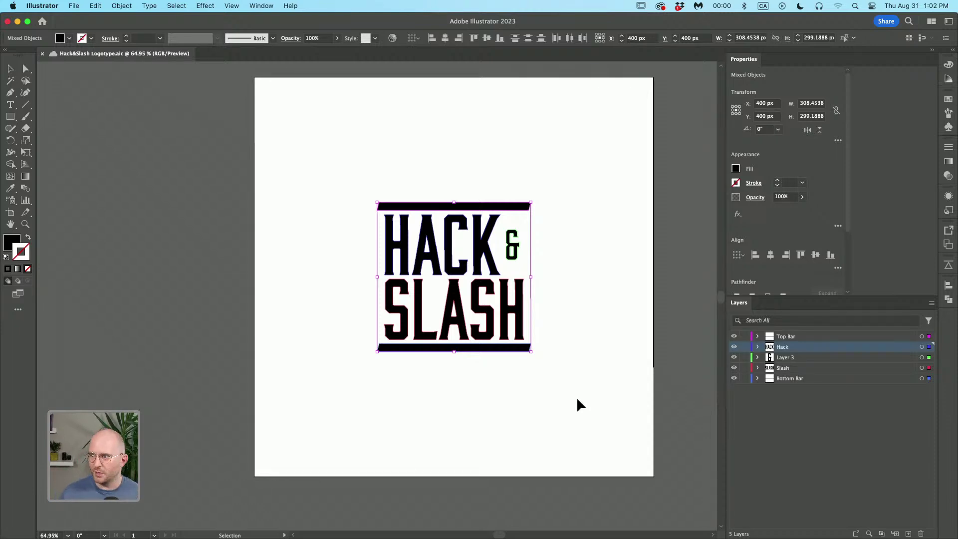
click(577, 400)
drag(610, 151, 419, 406)
click(419, 406)
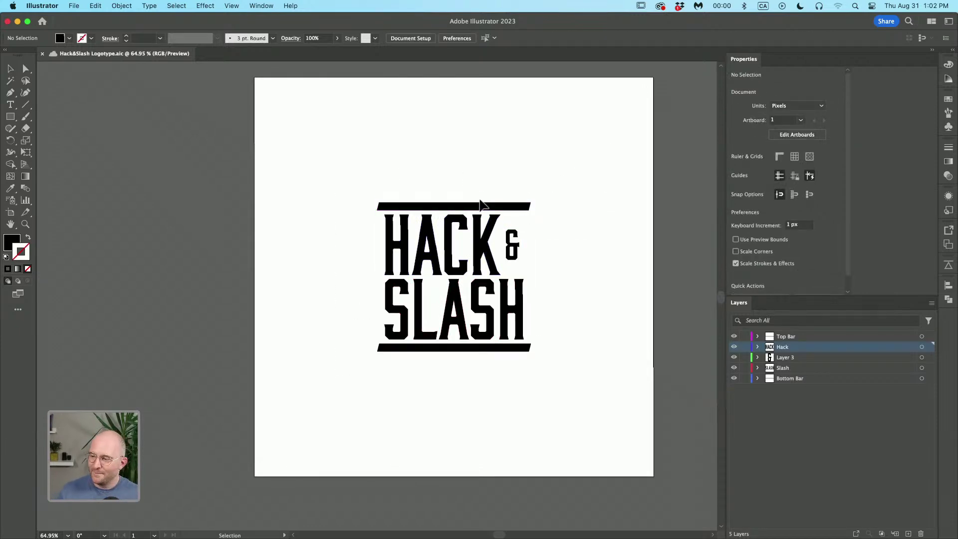
Step: Inspect which layer each logo part belongs to by selecting the bars and lettering one after another, ending with nothing selected
click(485, 206)
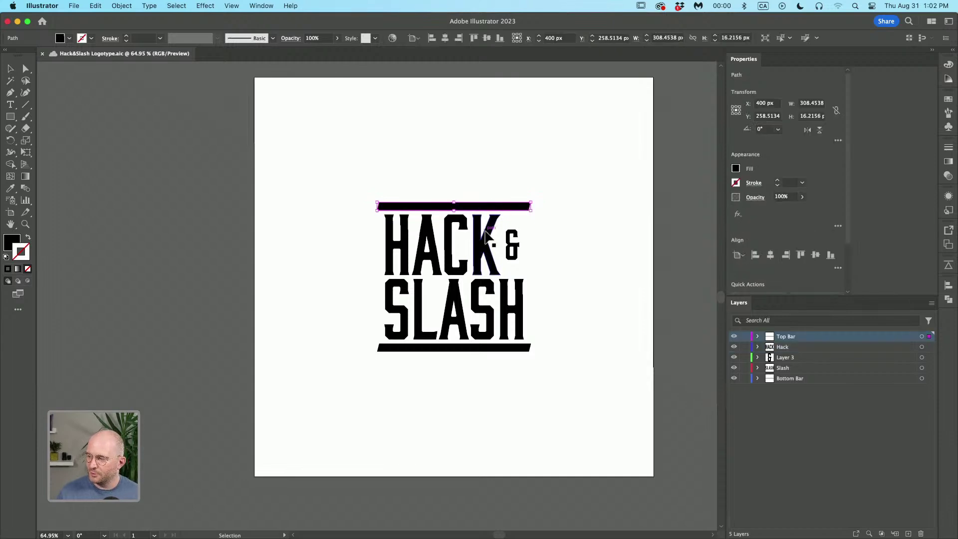
click(569, 269)
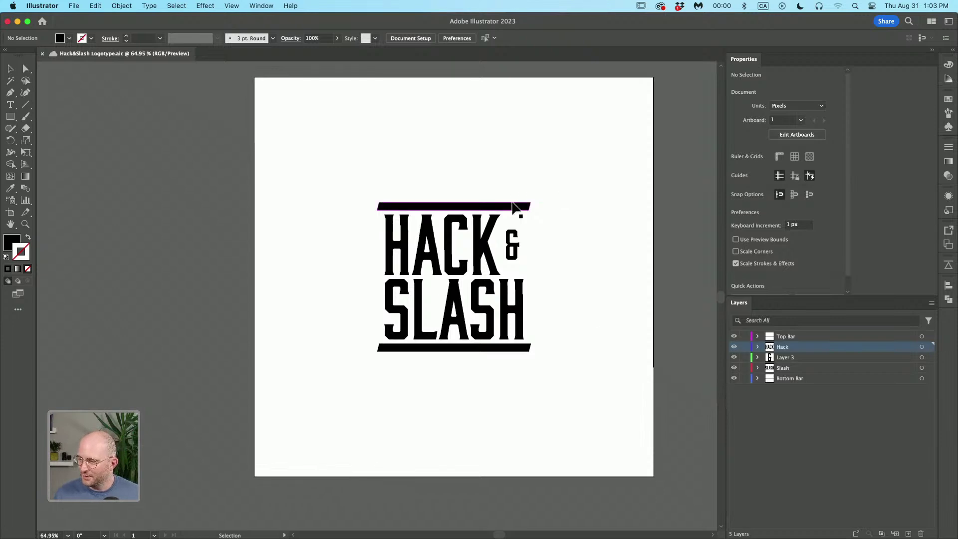
click(511, 206)
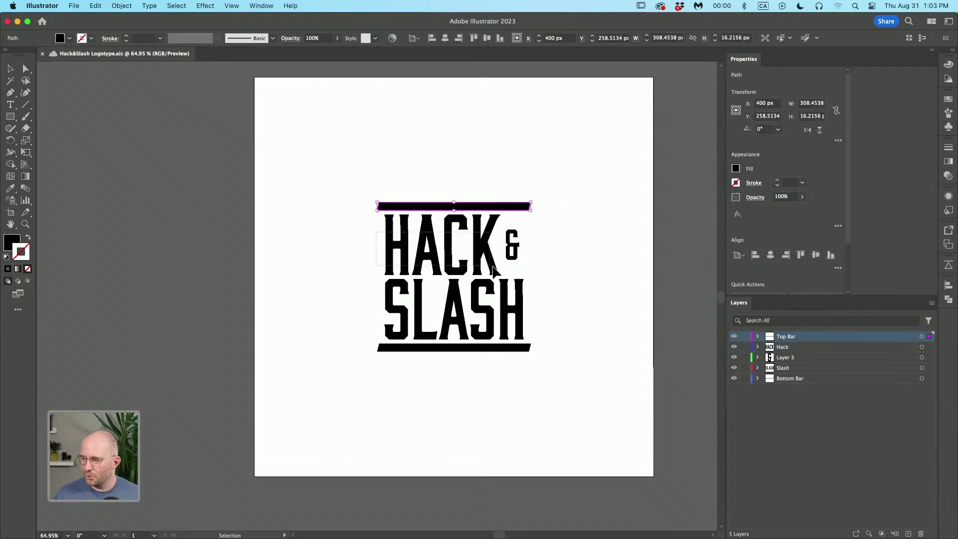
click(493, 267)
click(514, 256)
click(558, 352)
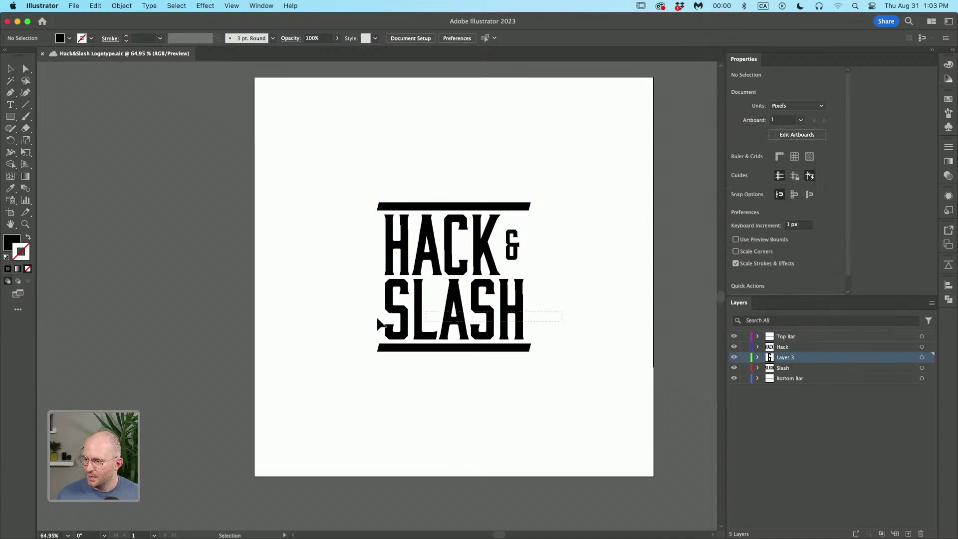
click(383, 325)
drag(353, 347, 590, 387)
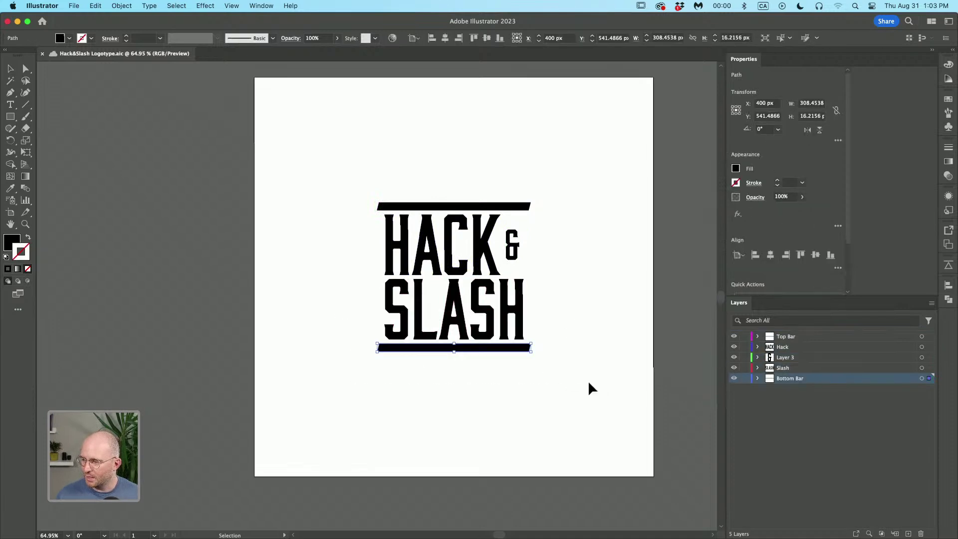
click(594, 383)
Step: Select all parts of the logotype together once more and deselect them
drag(582, 178, 239, 436)
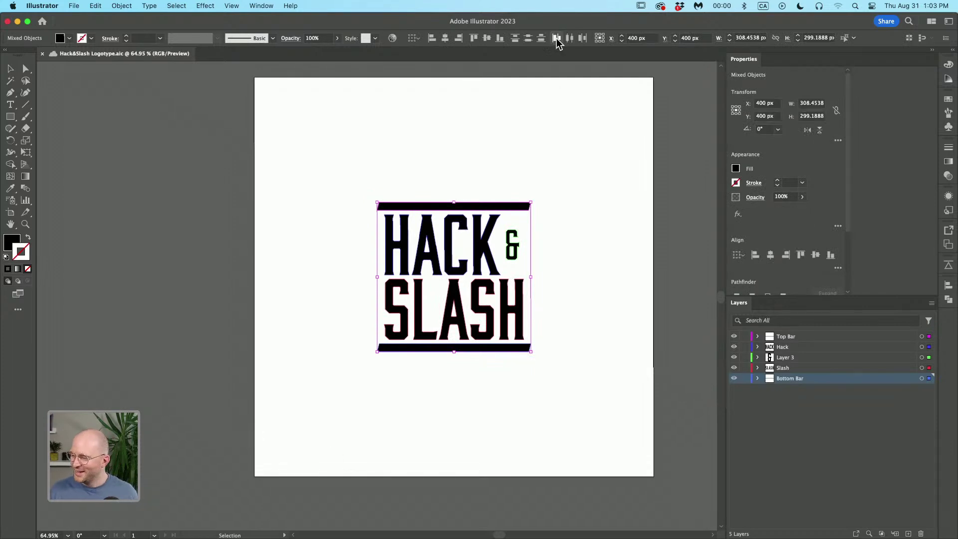
click(521, 139)
drag(352, 155, 589, 399)
click(571, 373)
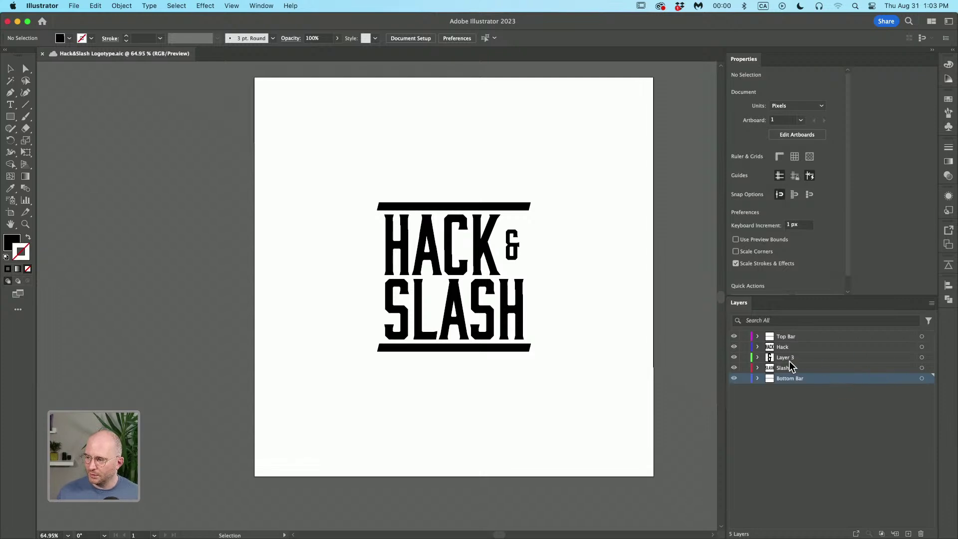
Step: Review the separate logo layers by highlighting Top Bar, Hack and Layer 3 in turn, then clear the highlight
click(792, 337)
click(794, 348)
click(794, 358)
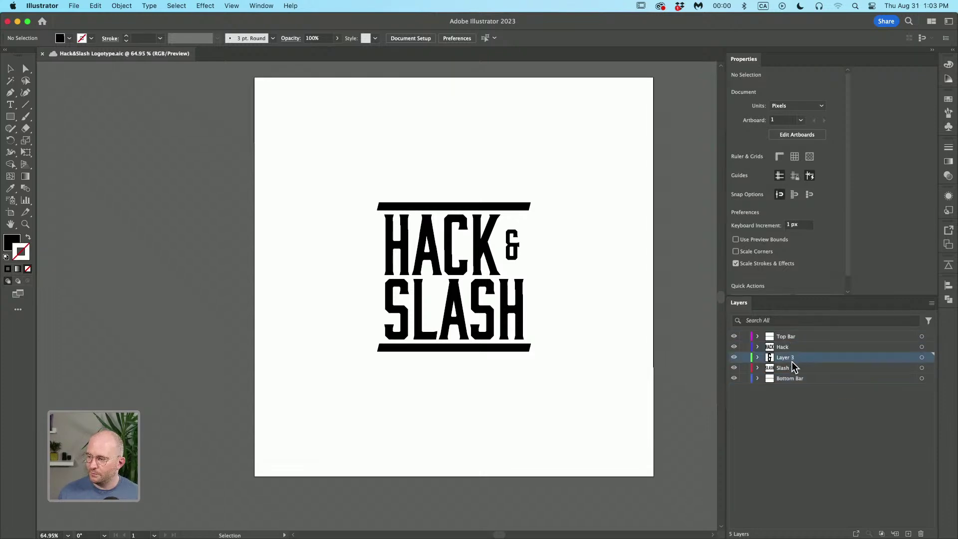
click(762, 394)
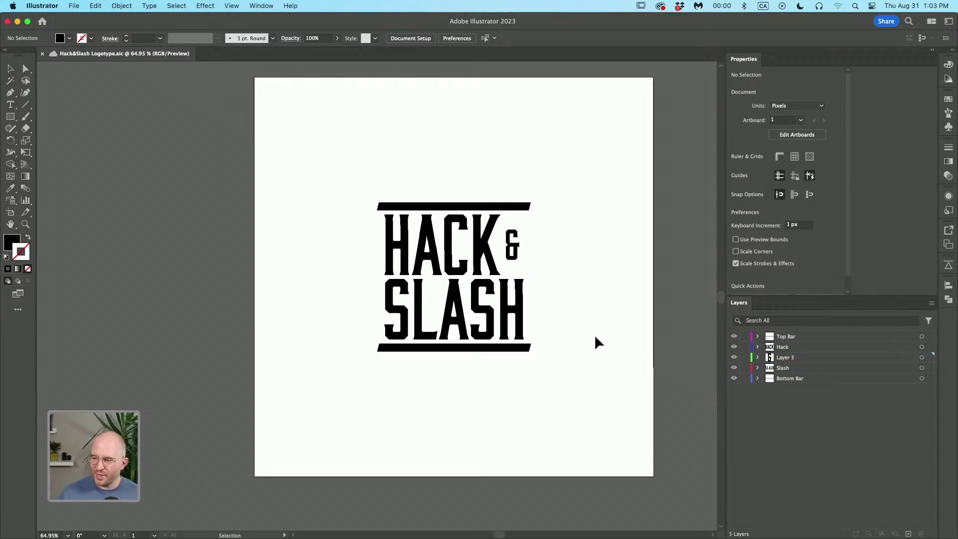
Step: Switch back to After Effects and preview the Cartoon Squash and stretch animation from the first frame
key(super+Tab)
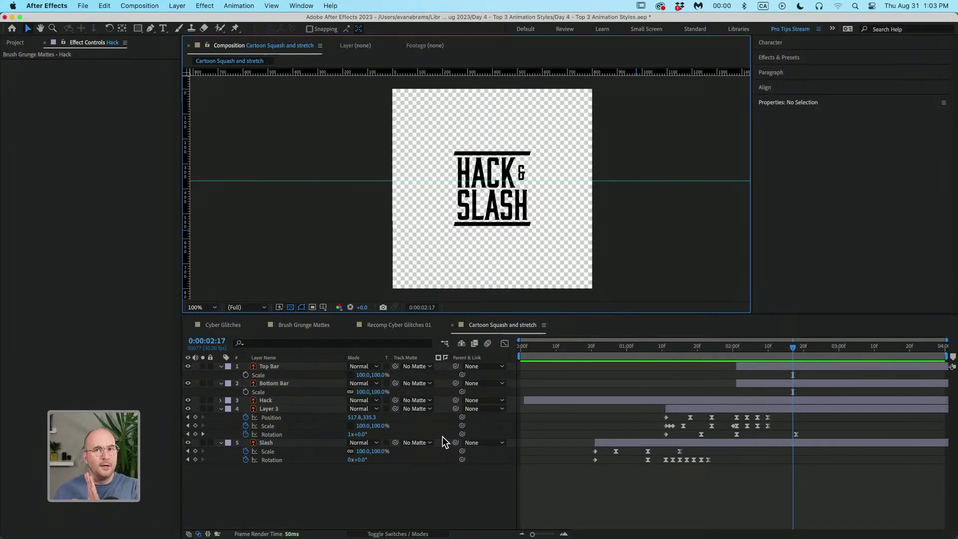
click(494, 475)
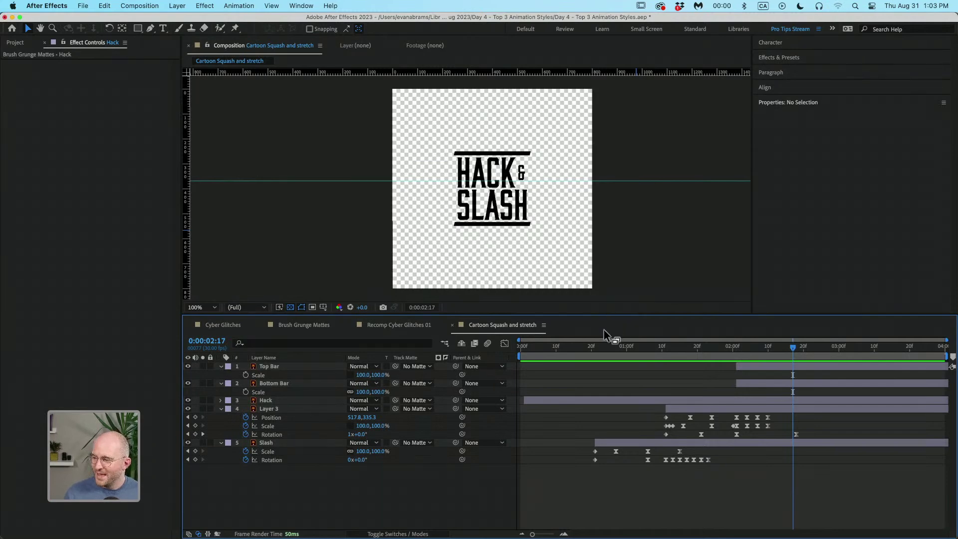
drag(603, 345, 309, 449)
key(space)
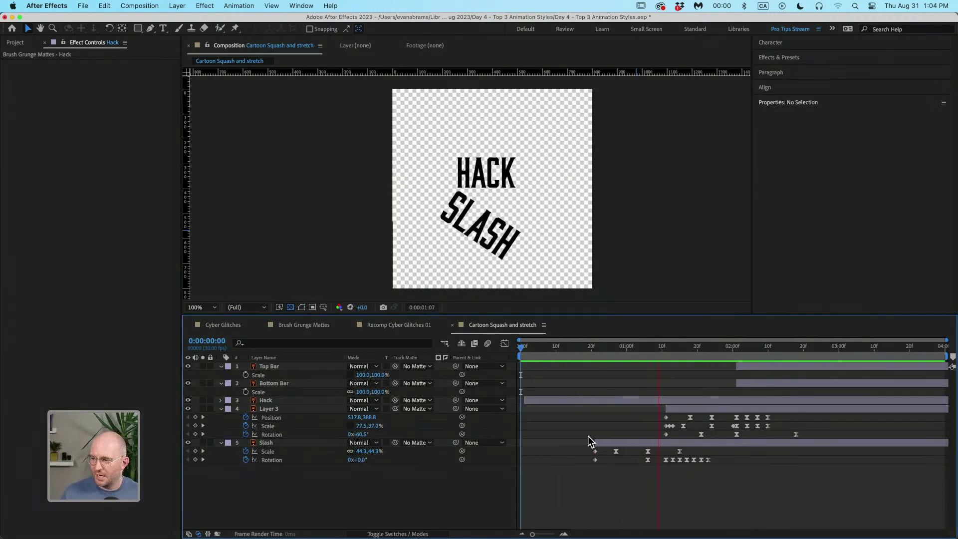
key(space)
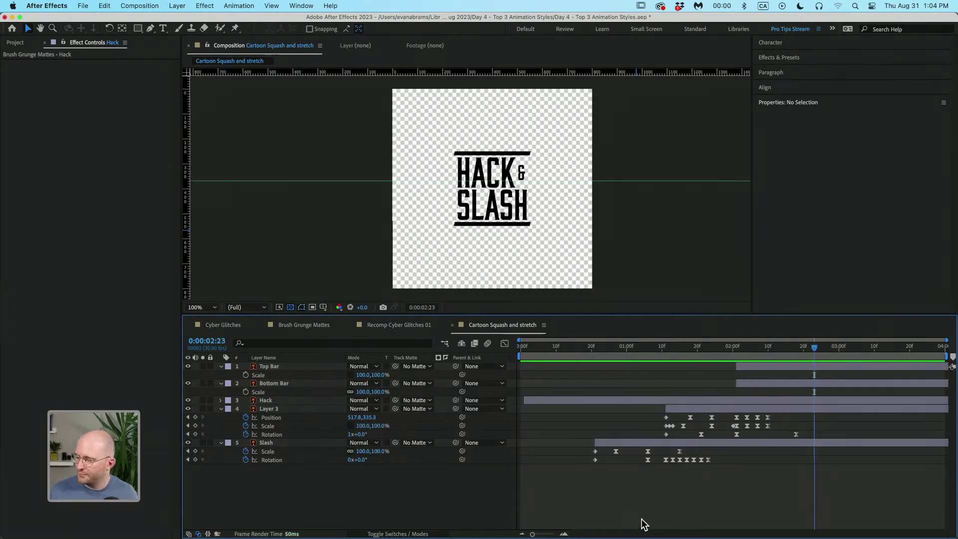
Step: Collapse the properties of all five layers in Cartoon Squash and stretch and return the playhead to the first frame
key(super+a)
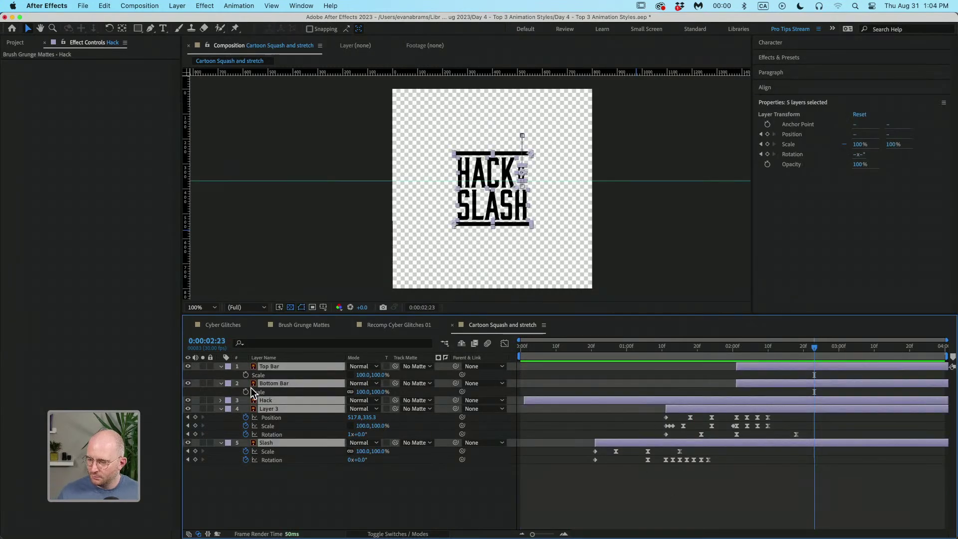
click(221, 409)
click(221, 411)
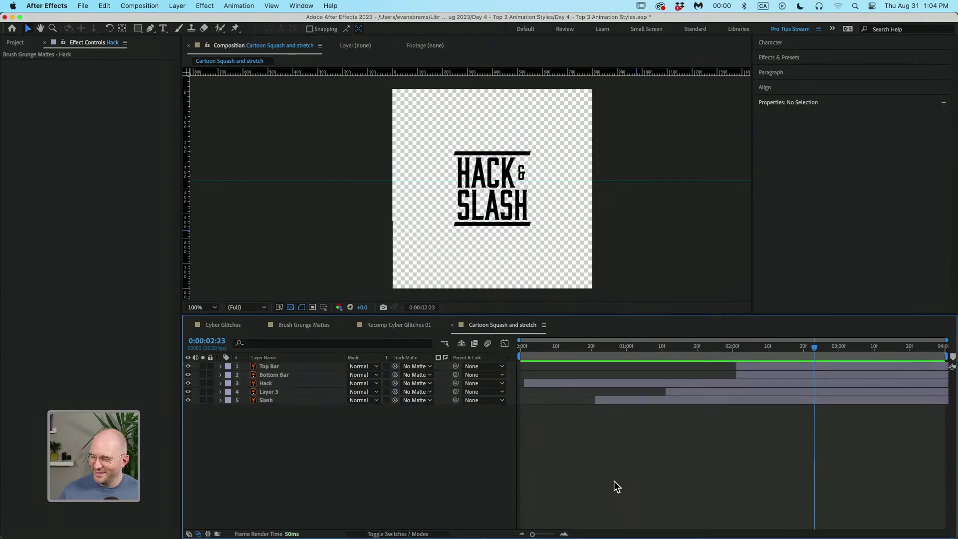
key(Home)
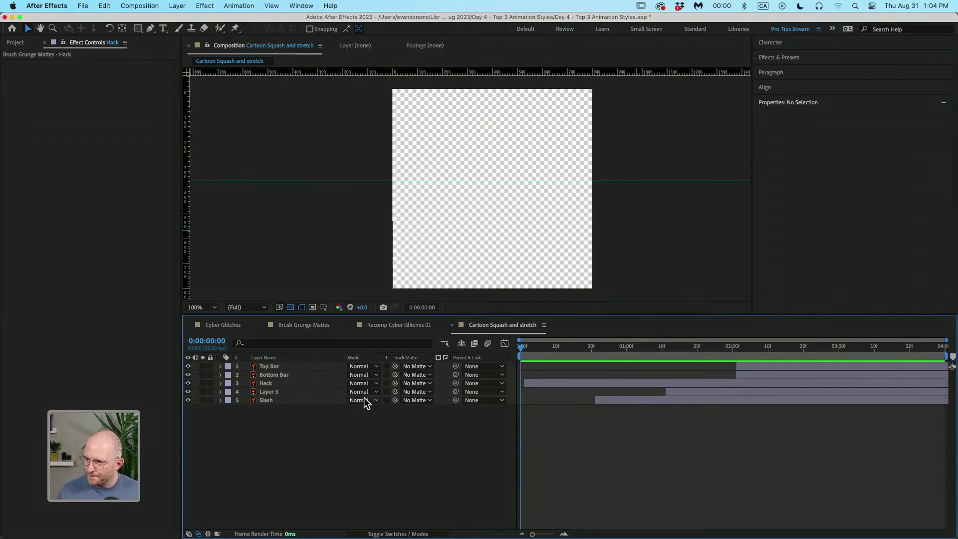
Step: Open the Brush Grunge Mattes composition and preview it from the beginning
click(308, 327)
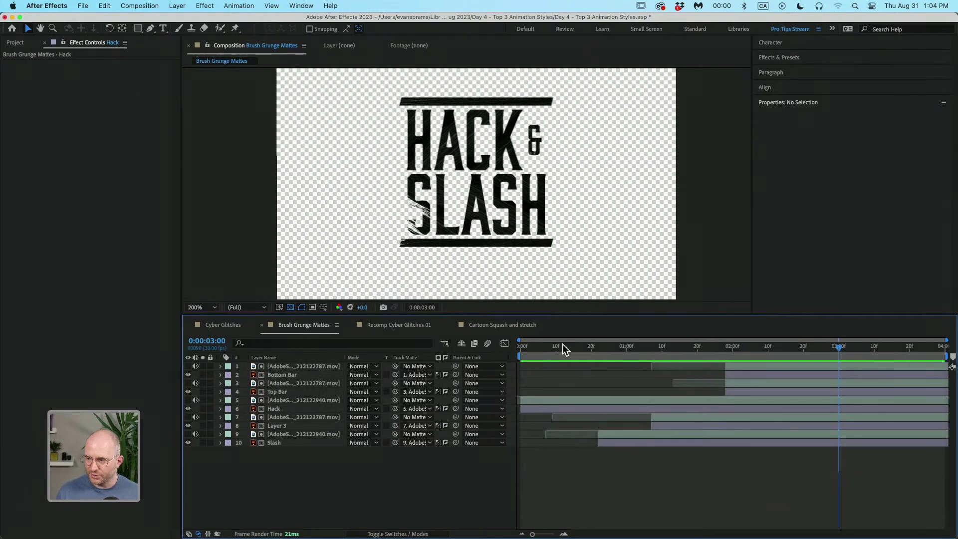
click(525, 348)
key(space)
key(space)
key(space)
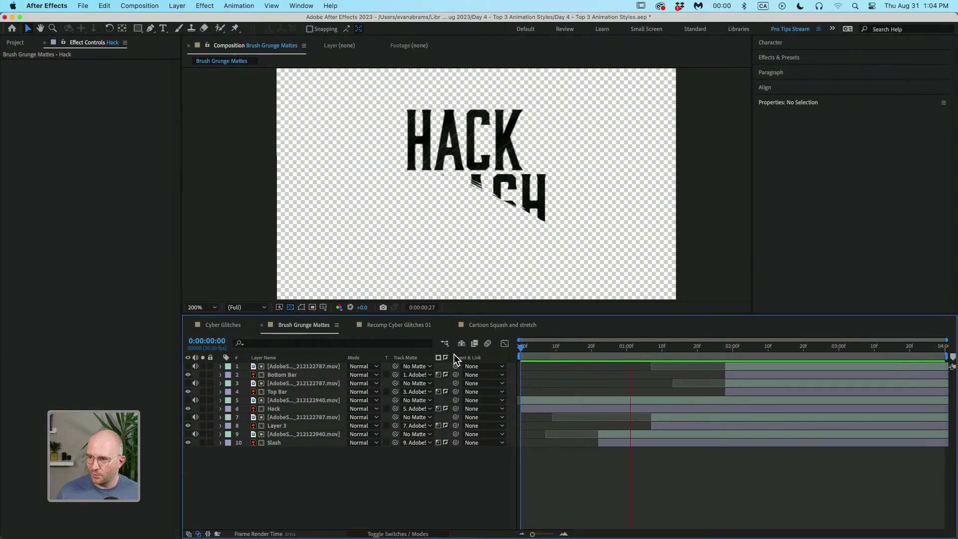
key(space)
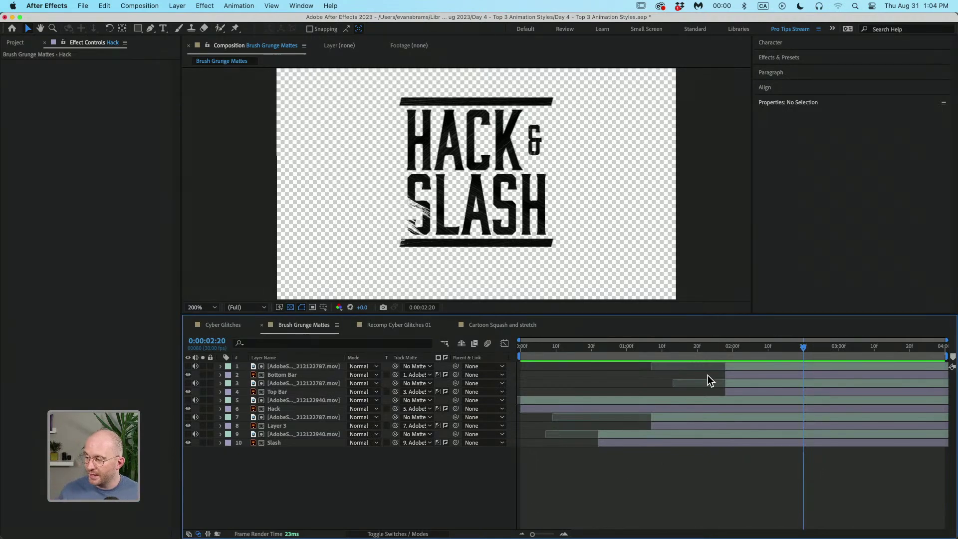
Step: Examine the Bottom Bar layer's transform properties, preview its brush reveal, and collapse the layer
click(730, 376)
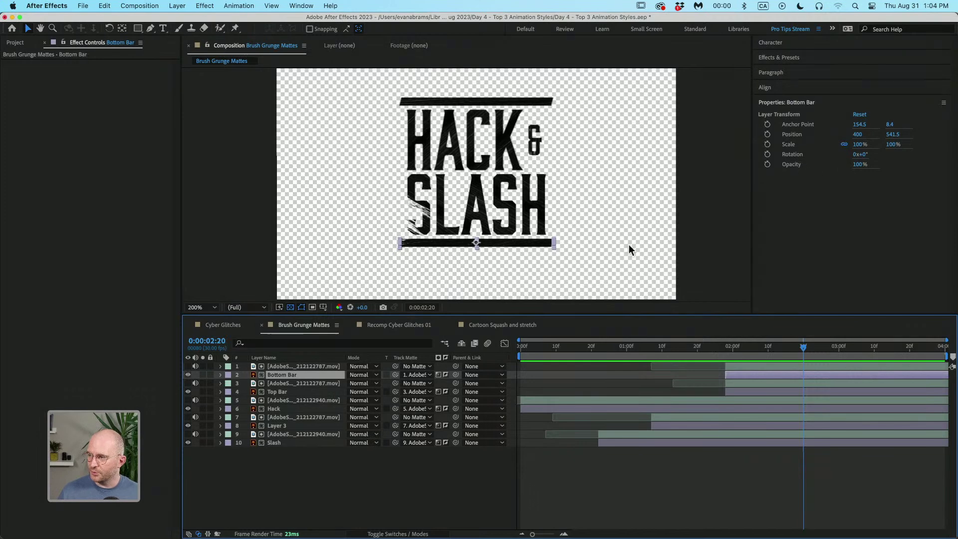
click(220, 375)
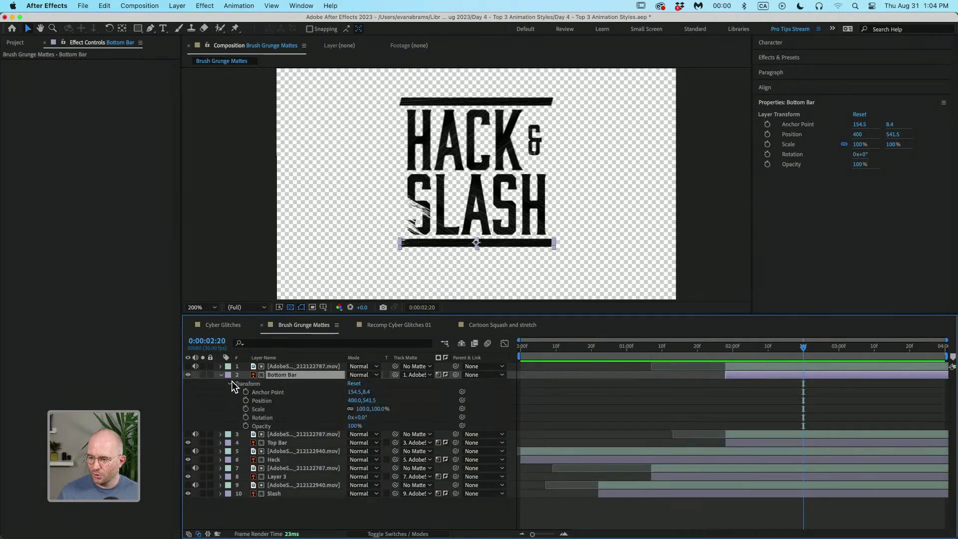
click(232, 412)
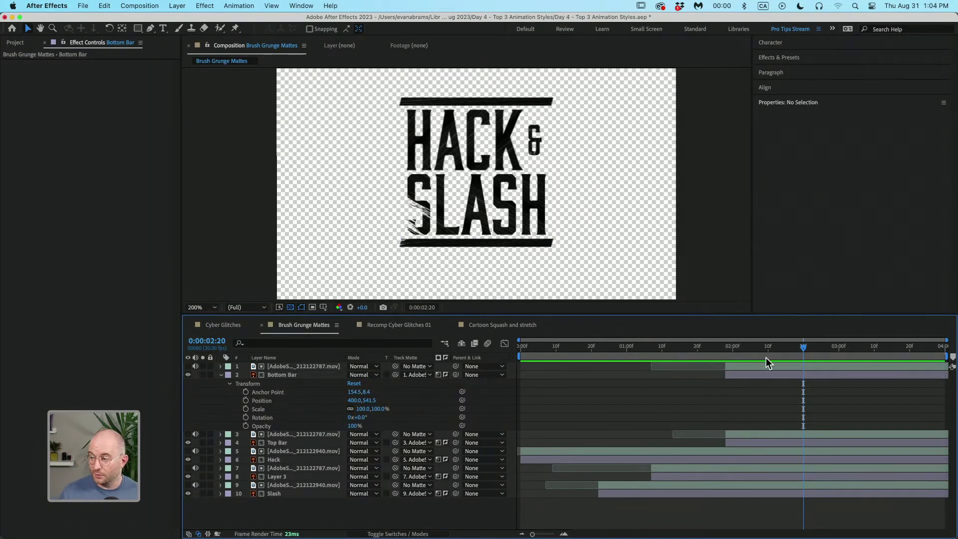
drag(689, 345, 704, 347)
key(space)
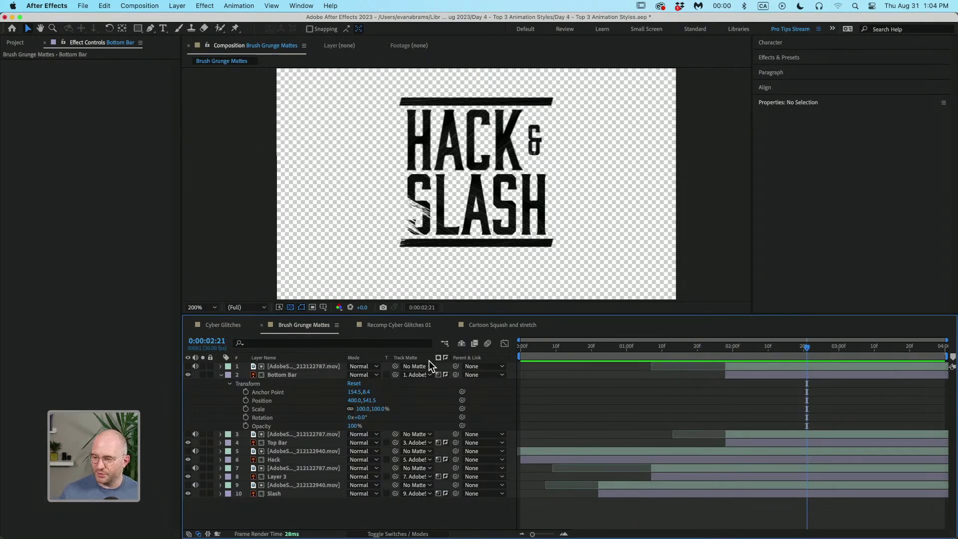
click(221, 375)
Step: Highlight the Bottom Bar layer together with its matte clip, clear the selection, and show the project's file list
click(292, 375)
shift+click(298, 369)
click(317, 462)
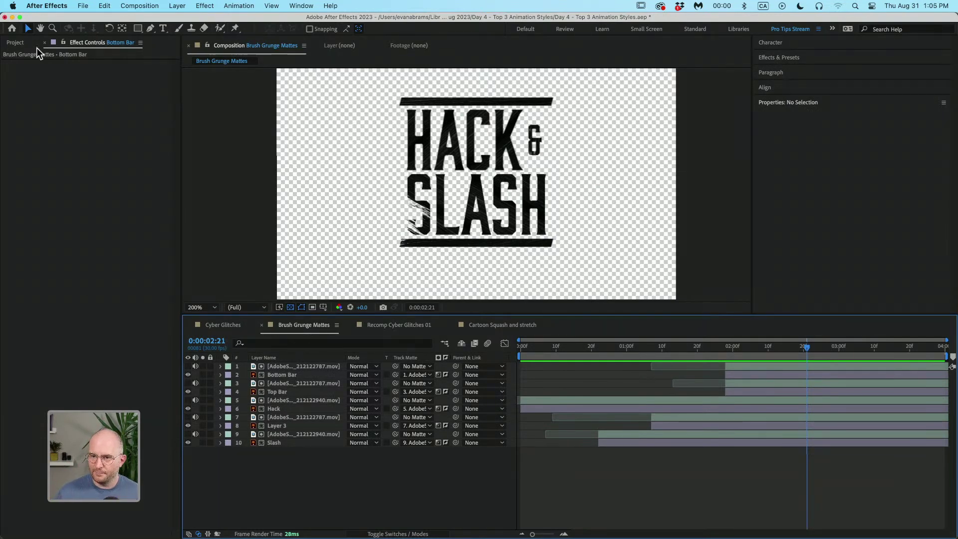
click(15, 42)
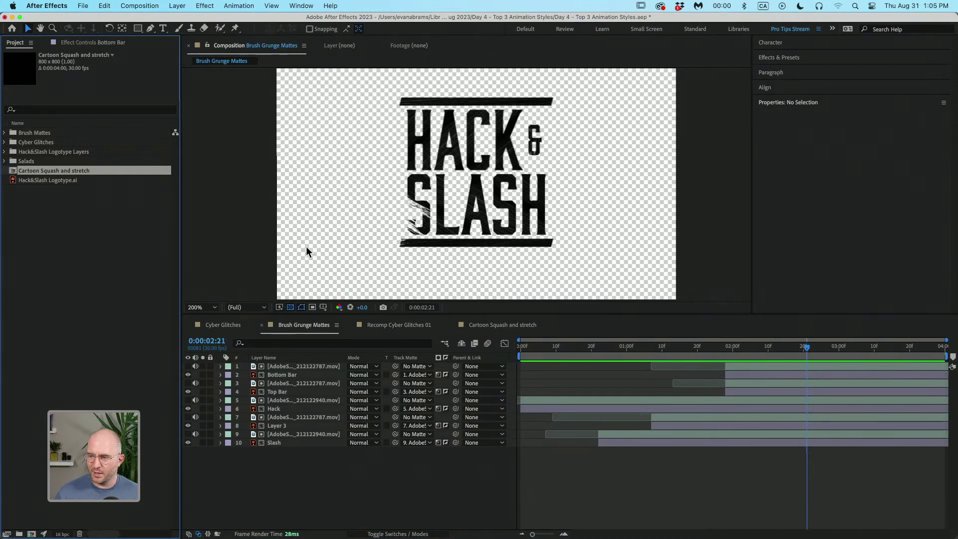
click(125, 254)
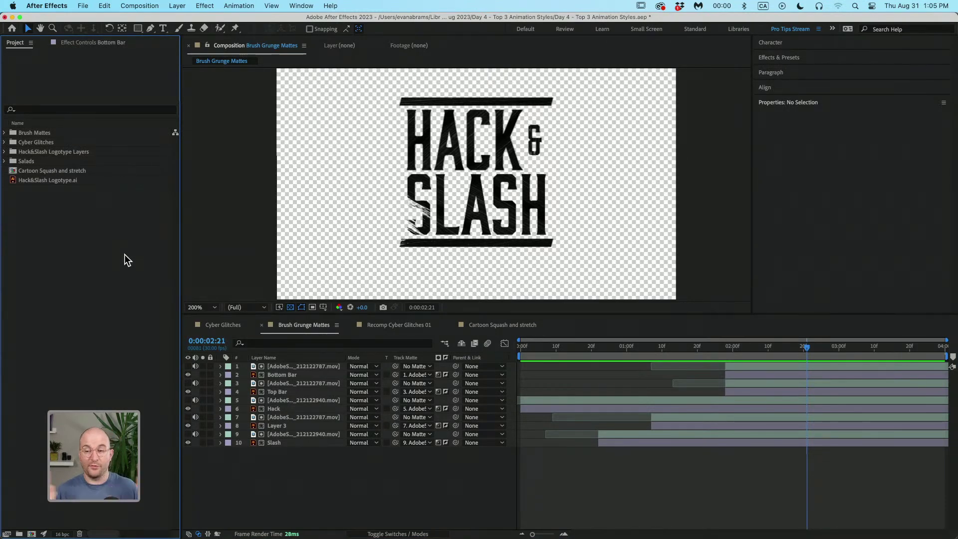
double_click(70, 219)
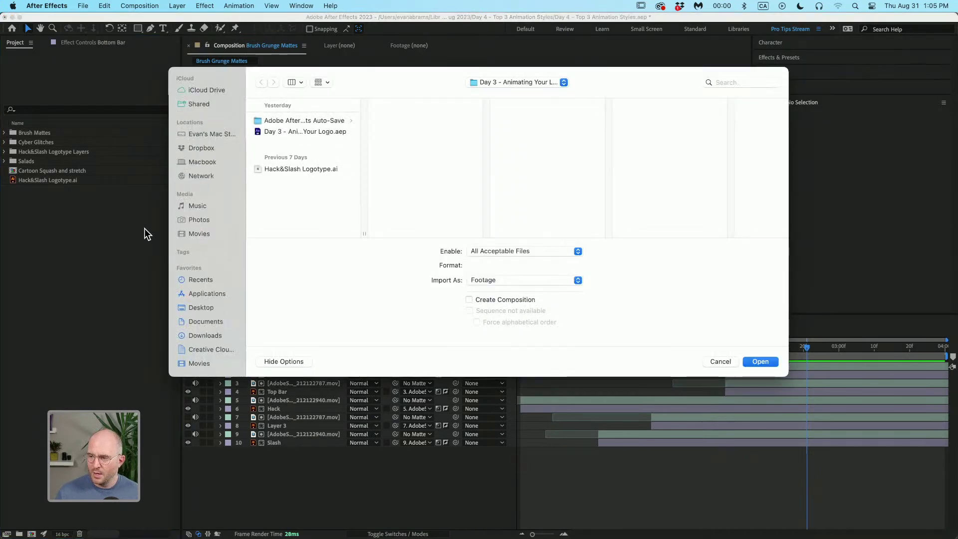
click(304, 168)
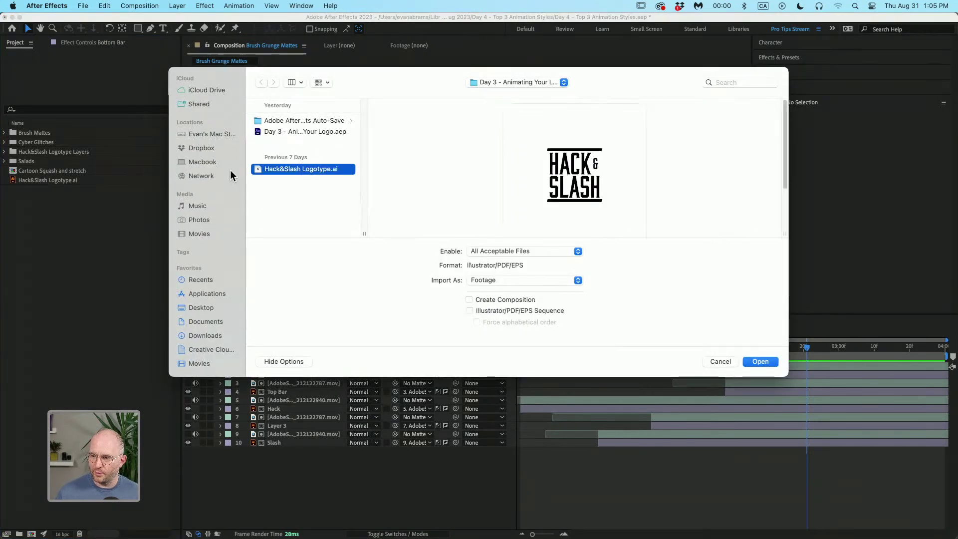
click(516, 285)
click(513, 293)
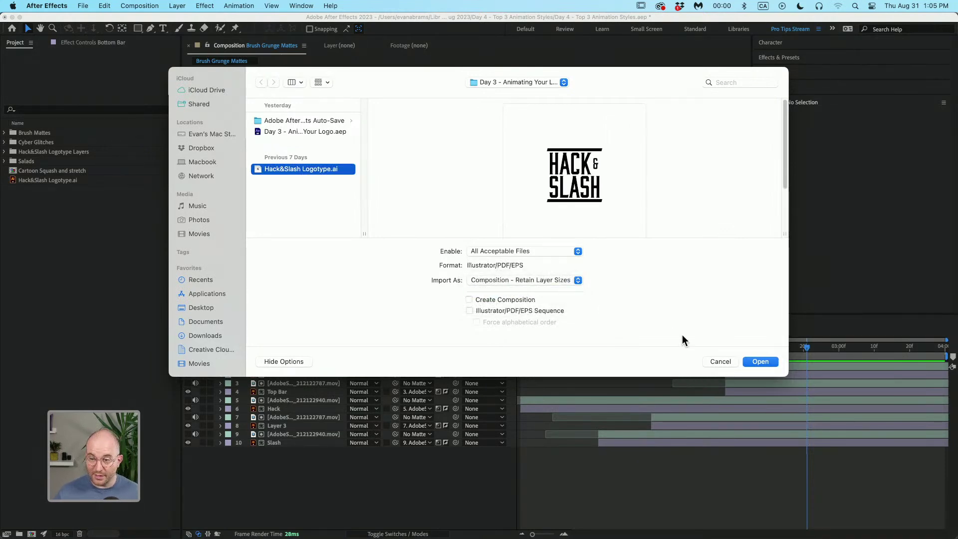
click(712, 361)
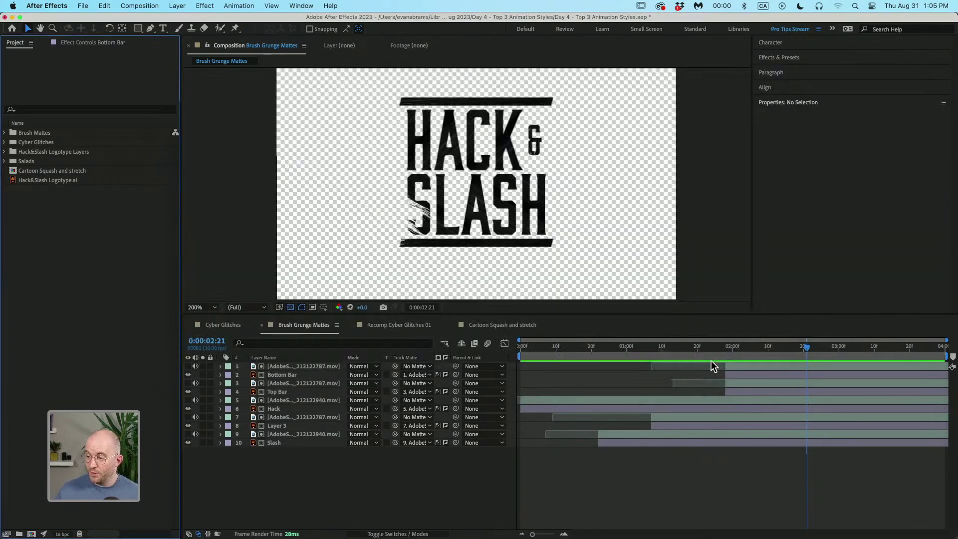
Step: Expand the original Hack&Slash Logotype Layers folder and examine its separate Illustrator layer files and the single Hack&Slash Logotype.ai file
click(23, 152)
click(5, 152)
click(46, 162)
drag(48, 170, 46, 199)
click(58, 239)
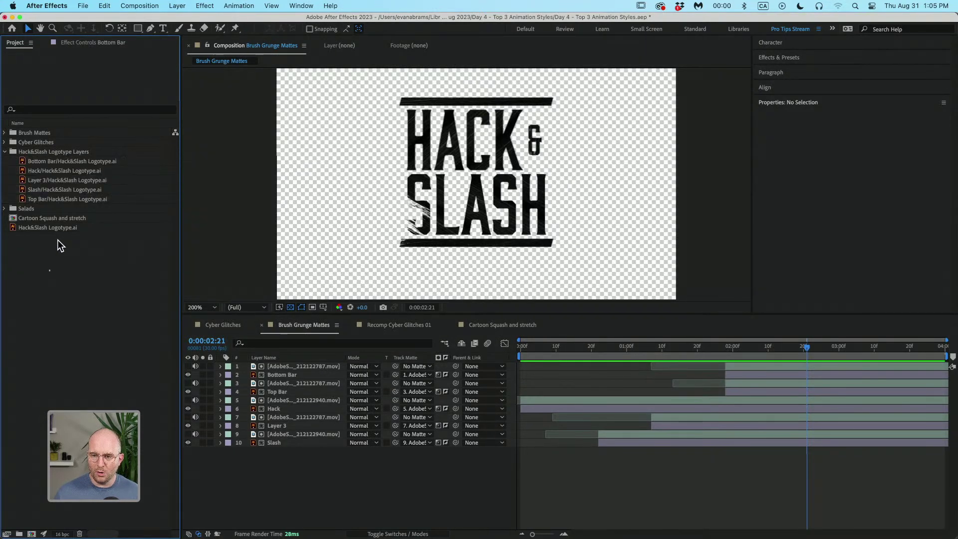
click(57, 199)
click(58, 190)
click(59, 180)
click(59, 161)
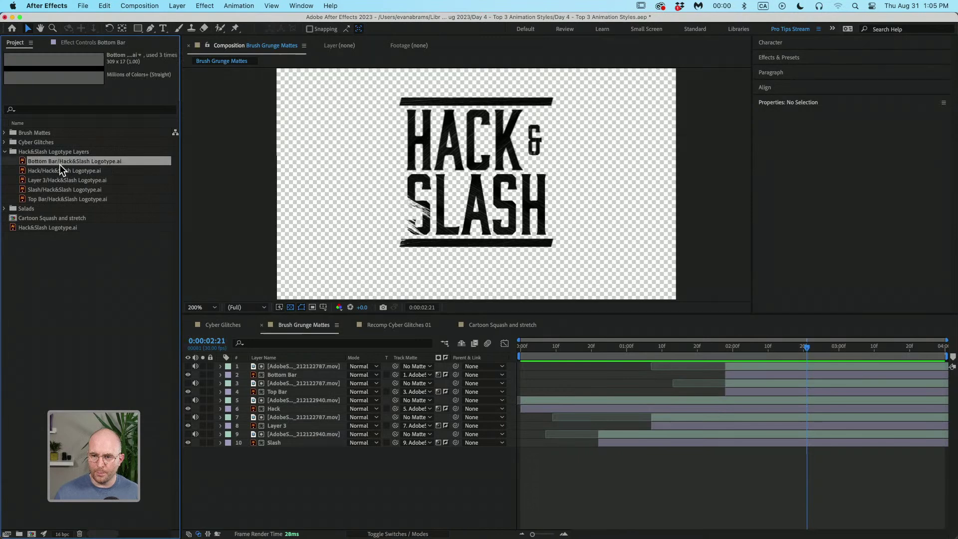
click(60, 227)
click(58, 256)
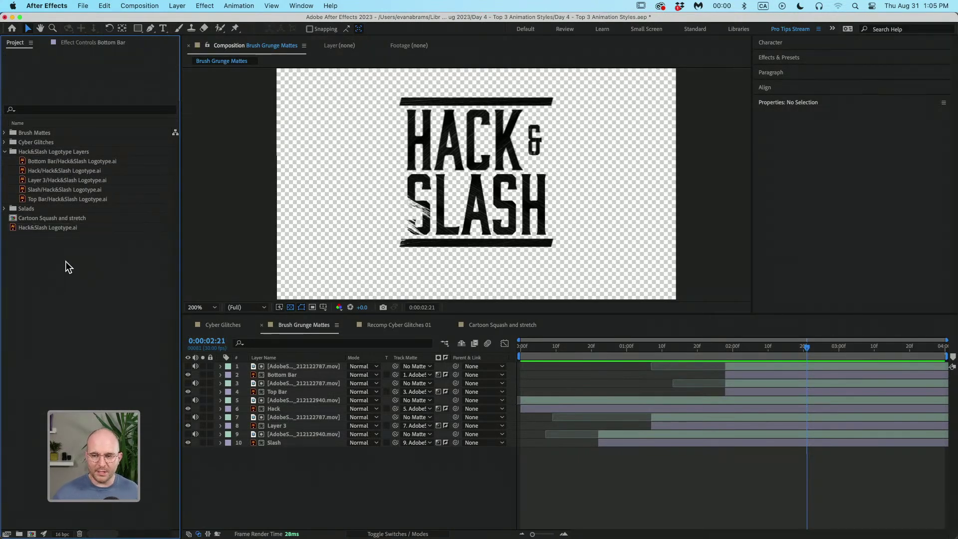
Step: Import Hack&Slash Logotype.ai as Composition - Retain Layer Sizes
double_click(63, 265)
click(302, 168)
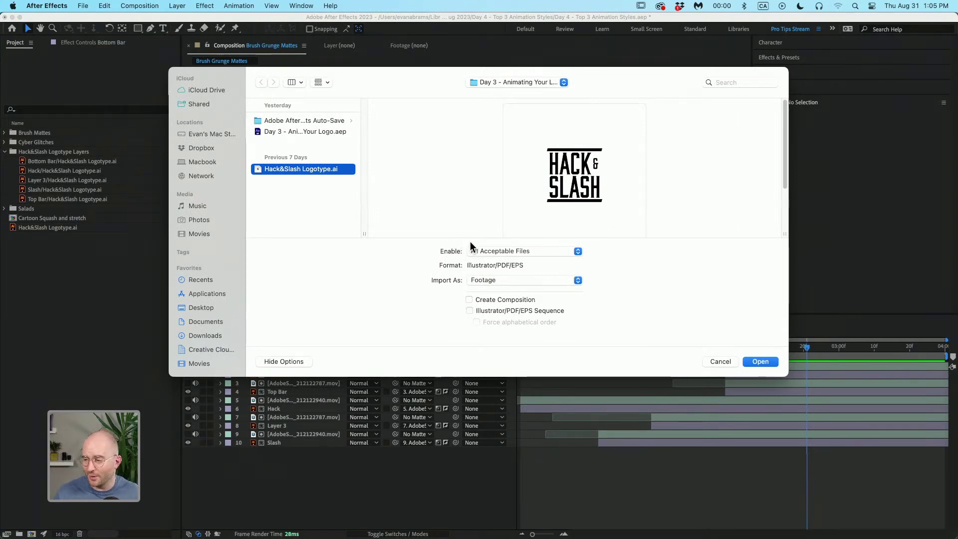
click(549, 283)
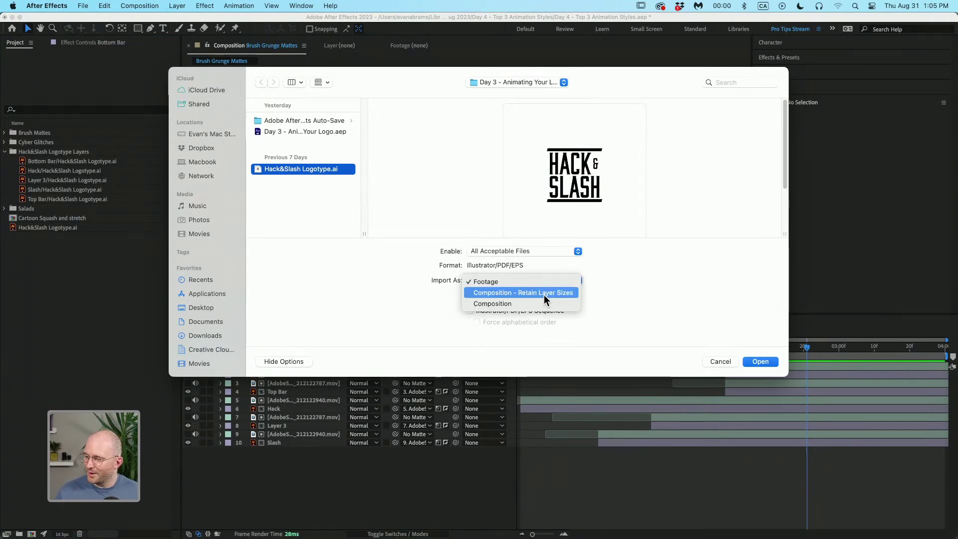
click(543, 295)
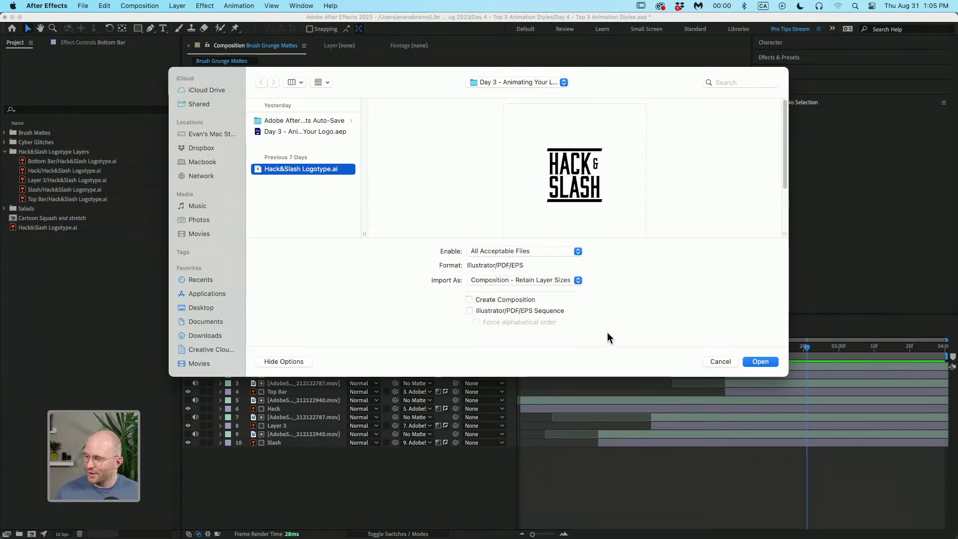
click(762, 363)
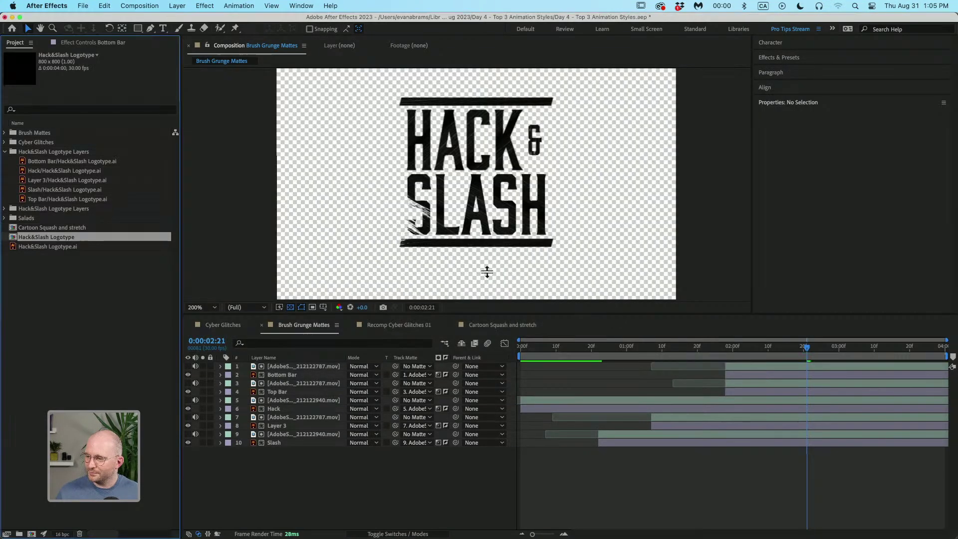
Step: Collapse the expanded logotype layers folder and open the newly imported Hack&Slash Logotype composition with the whole logo in view
click(5, 151)
click(30, 161)
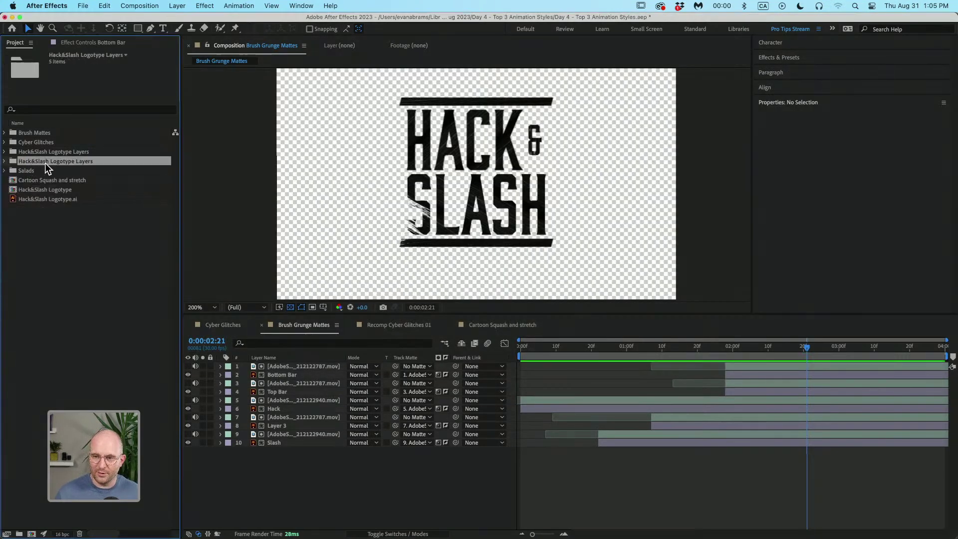
click(53, 180)
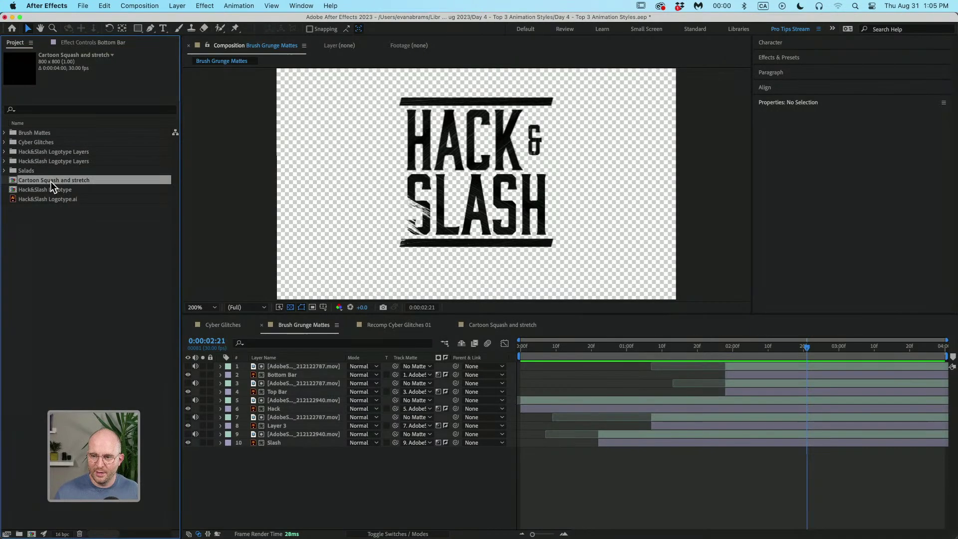
click(50, 189)
double_click(52, 190)
scroll(439, 176, down, 1)
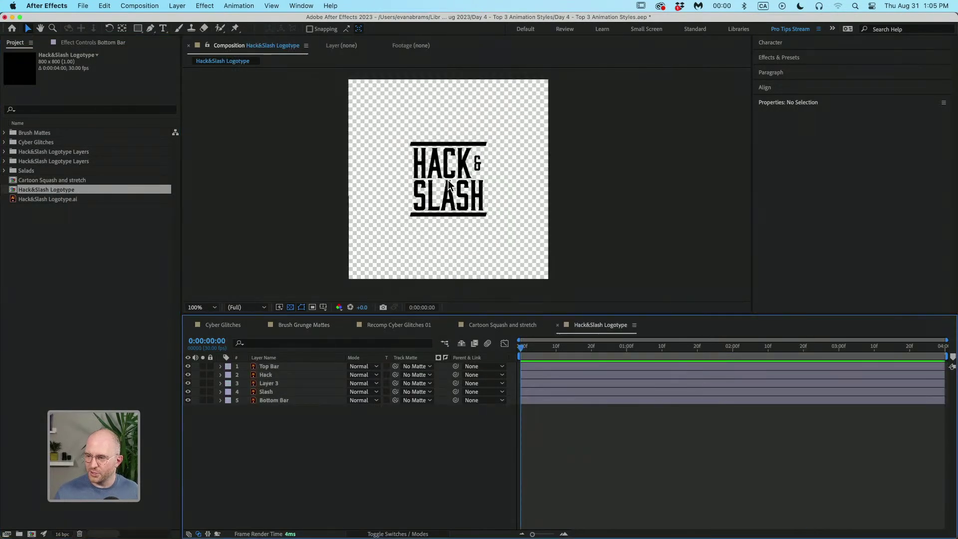
drag(445, 176, 465, 185)
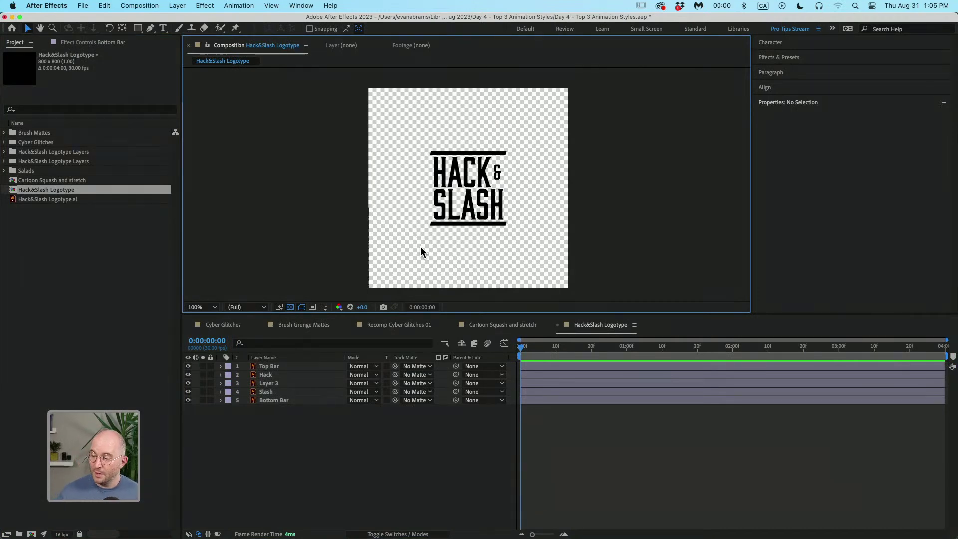
Step: Examine the Top Bar, Hack, Layer 3, Slash and Bottom Bar layers of the Hack&Slash Logotype composition one by one
drag(300, 445, 283, 365)
click(261, 404)
click(267, 367)
click(267, 375)
click(268, 383)
click(265, 392)
click(269, 411)
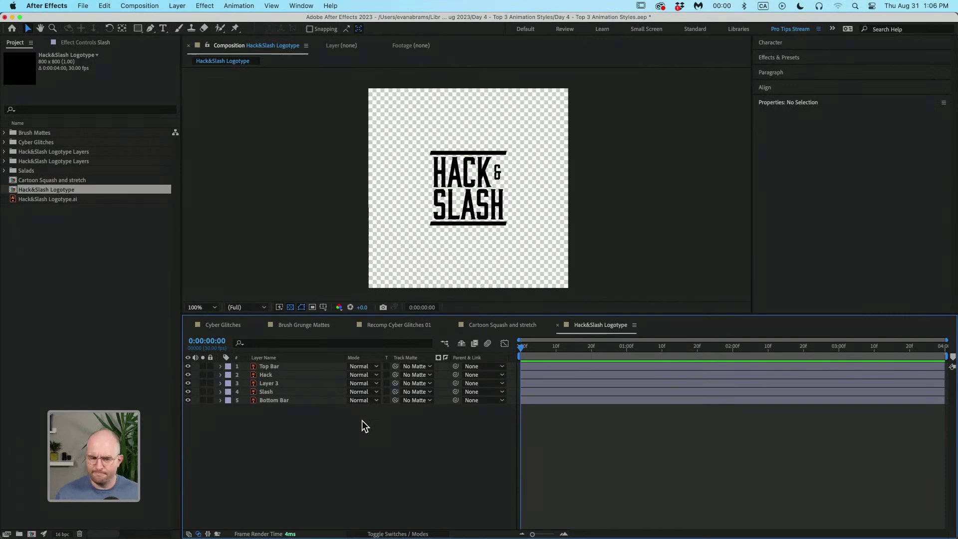
key(=)
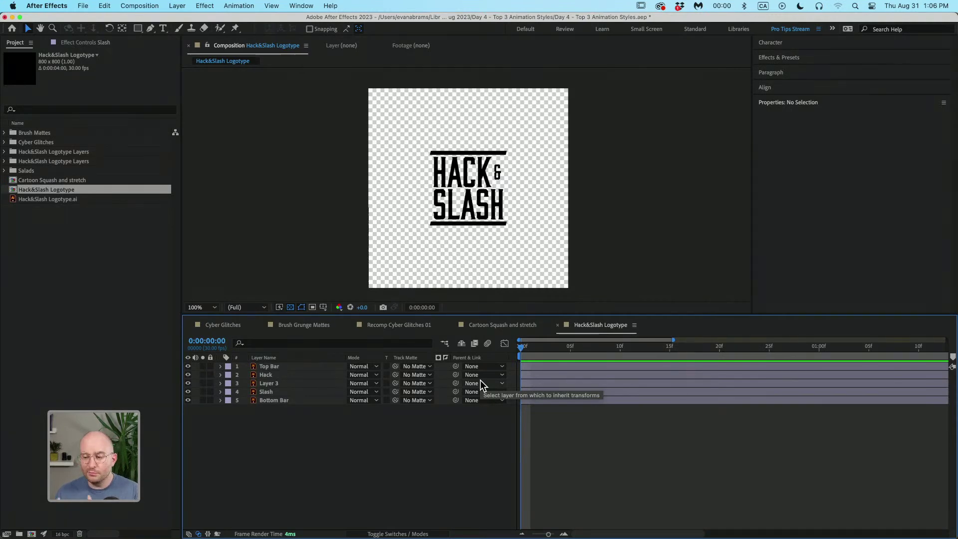
Step: Expand the Brush Mattes folder and its footage subfolder to show the stock brush clips
click(79, 262)
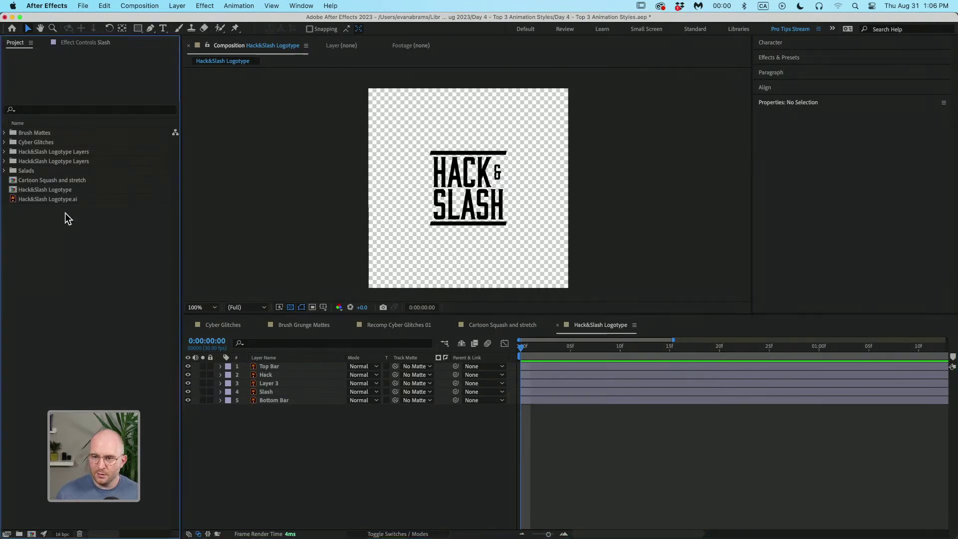
click(5, 132)
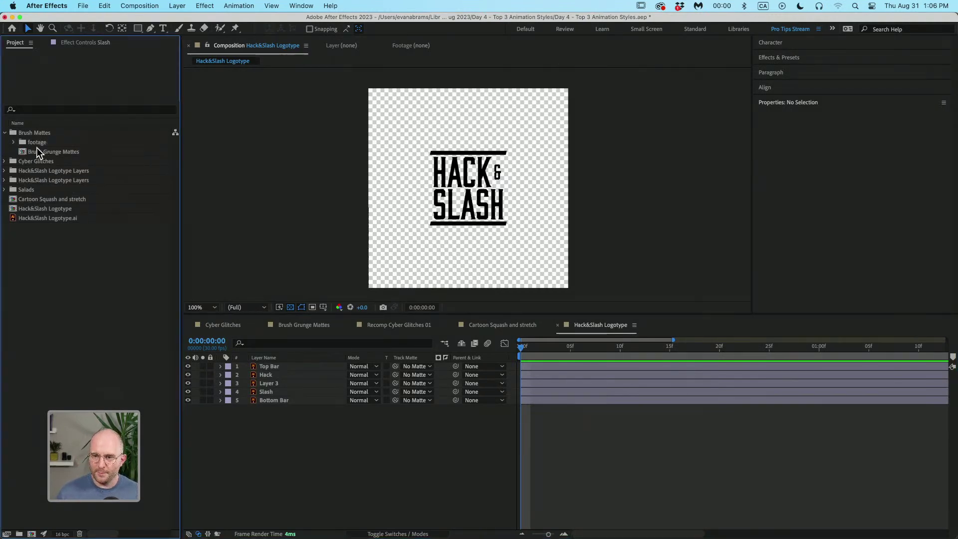
click(14, 142)
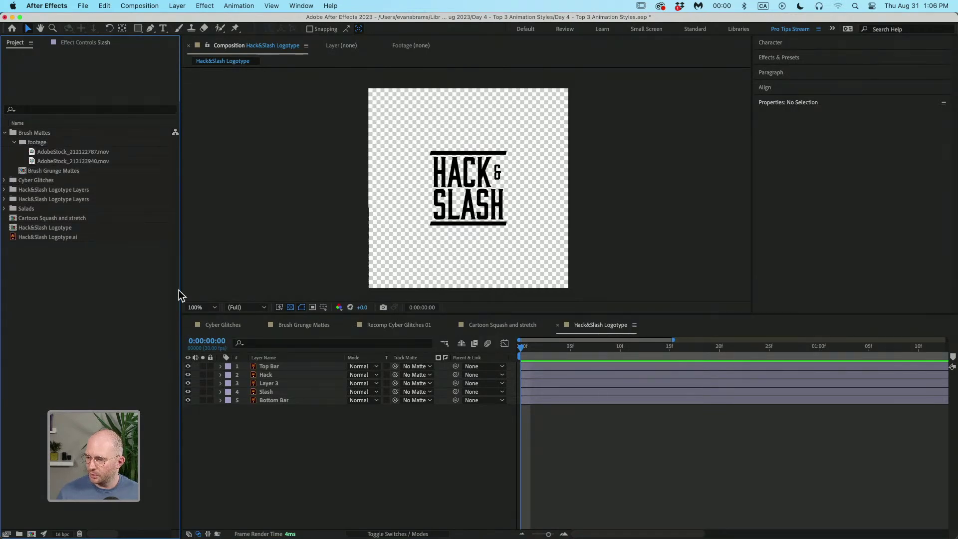
Step: Rename the Hack&Slash Logotype composition as Logo 01 and duplicate it twice
click(79, 227)
key(Return)
text(Logo 01)
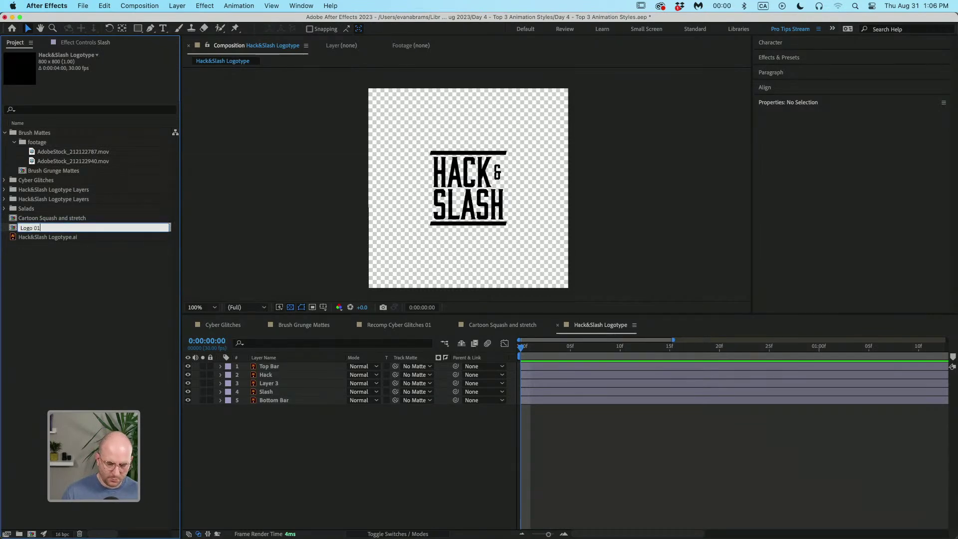
key(Return)
key(cmd+d)
key(cmd+d)
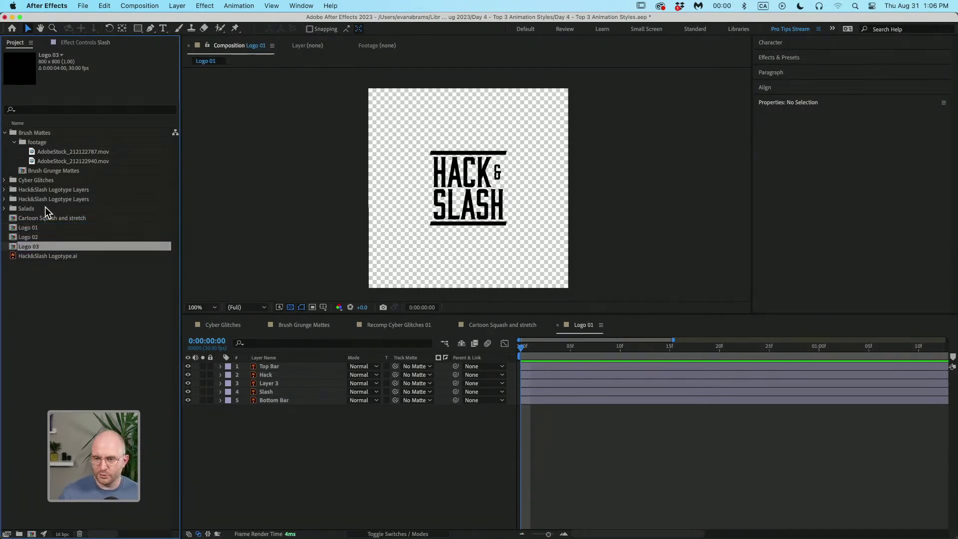
Step: Open the Logo 01 composition, highlight its layers from Top Bar to Bottom Bar, and clear the selection
double_click(56, 229)
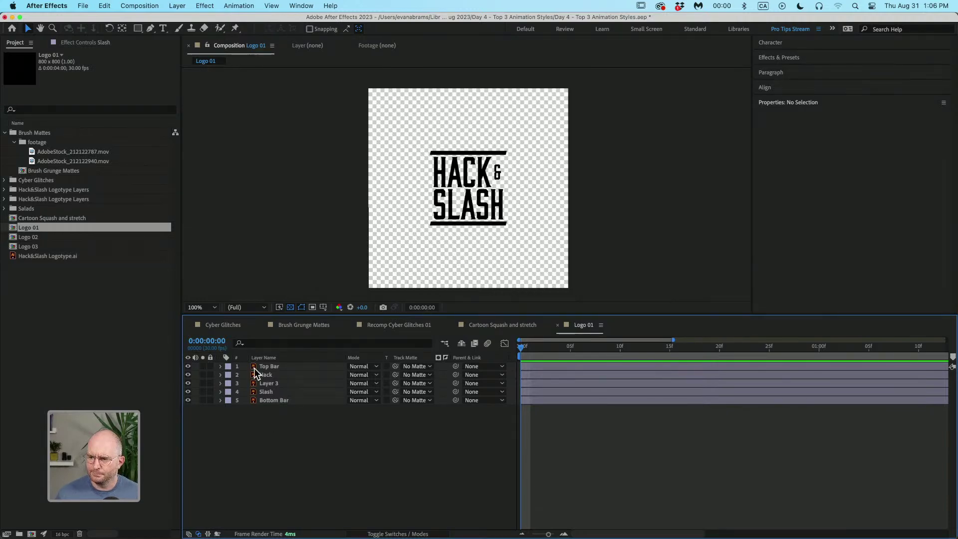
click(274, 369)
click(278, 461)
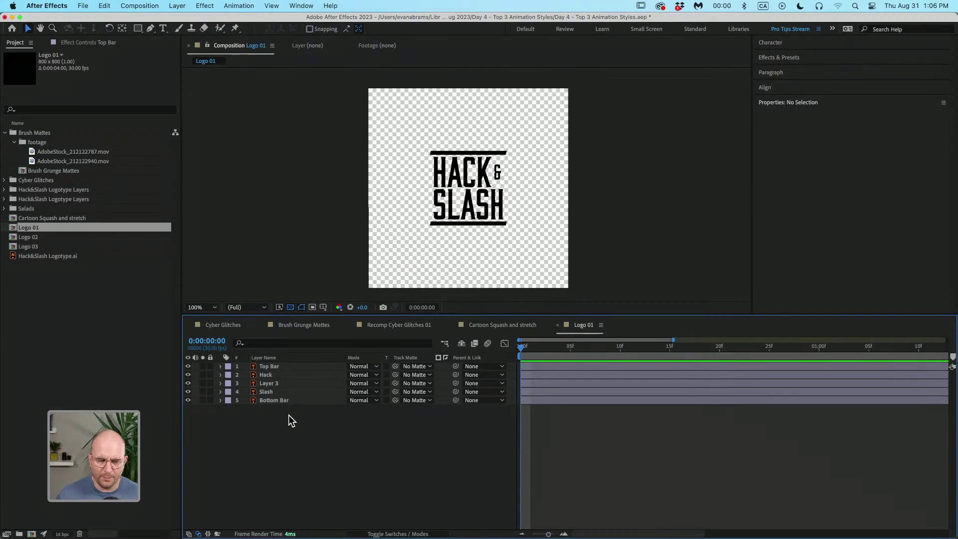
click(293, 367)
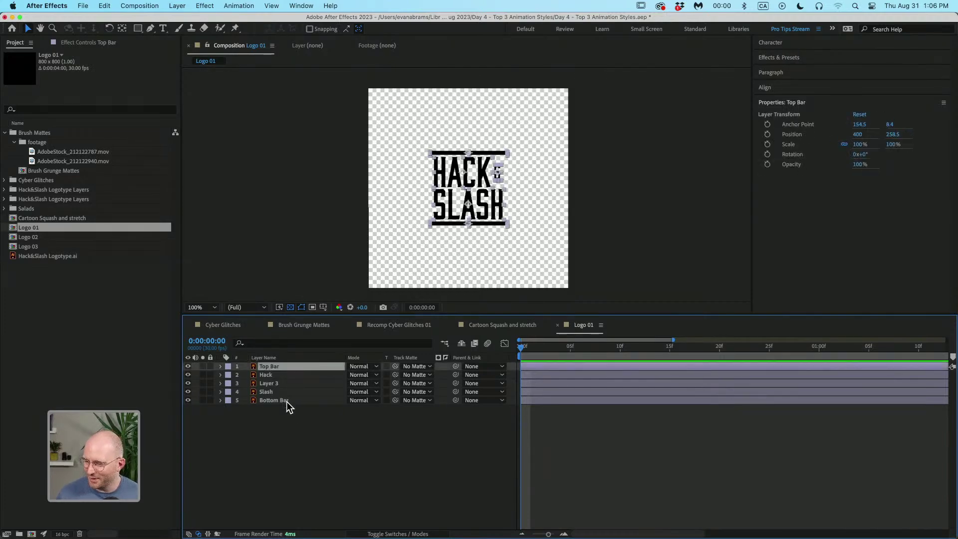
shift+click(286, 400)
key(super+shift+a)
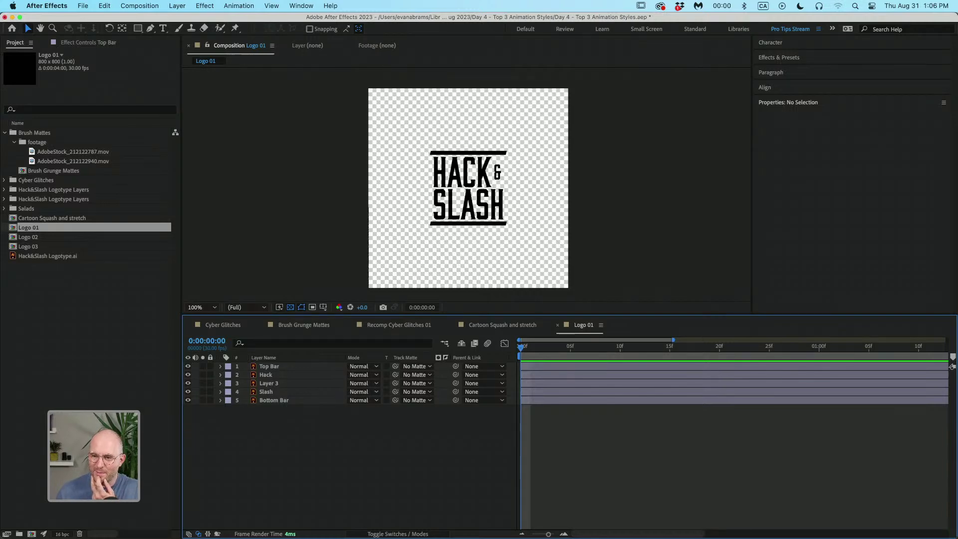
Step: Open AdobeStock_212122787.mov from the footage folder, play it from the start and scrub through its diagonal brush strokes
click(99, 153)
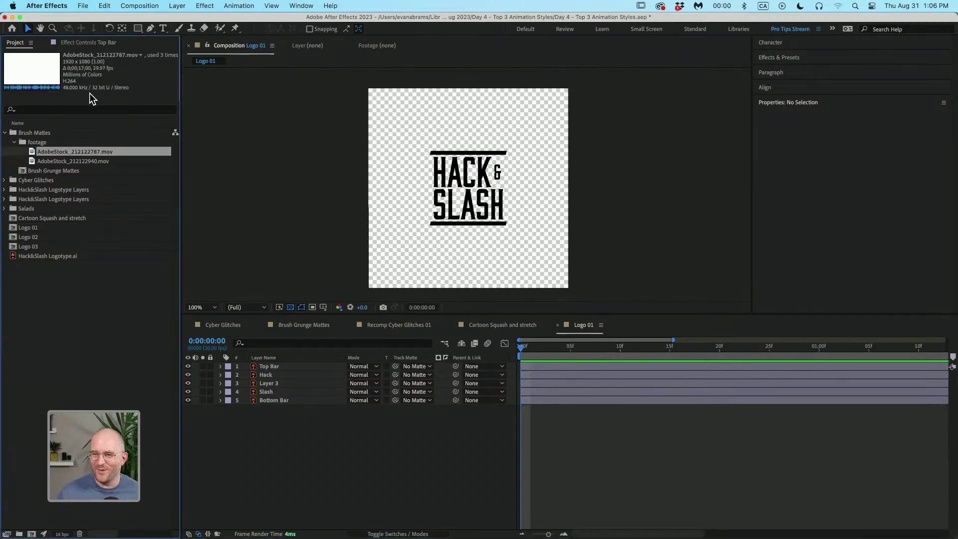
click(74, 161)
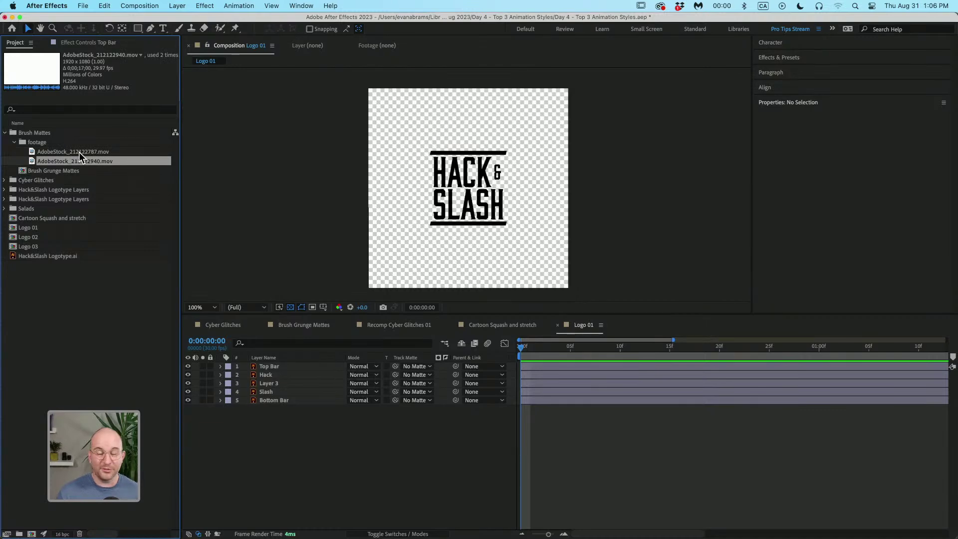
click(81, 152)
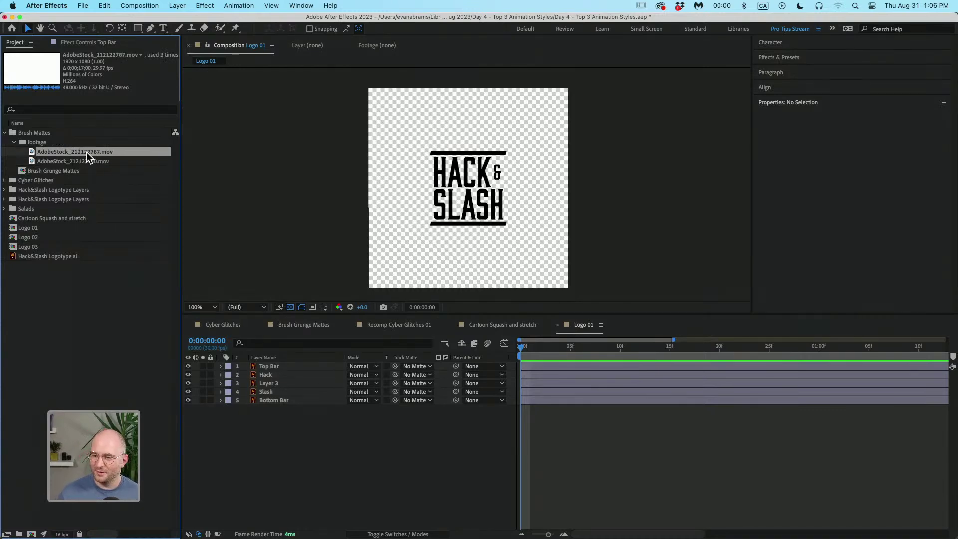
double_click(93, 152)
scroll(449, 259, down, 2)
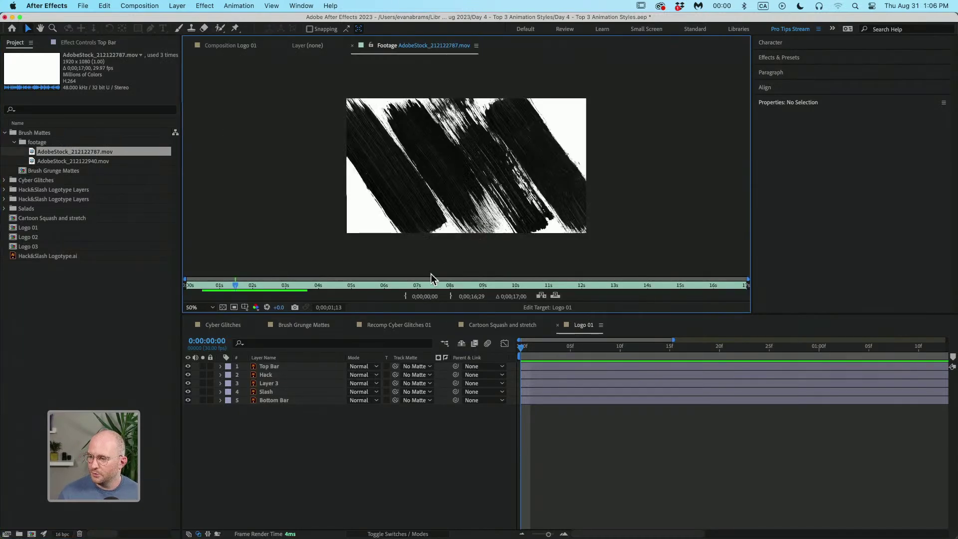
drag(238, 292, 195, 293)
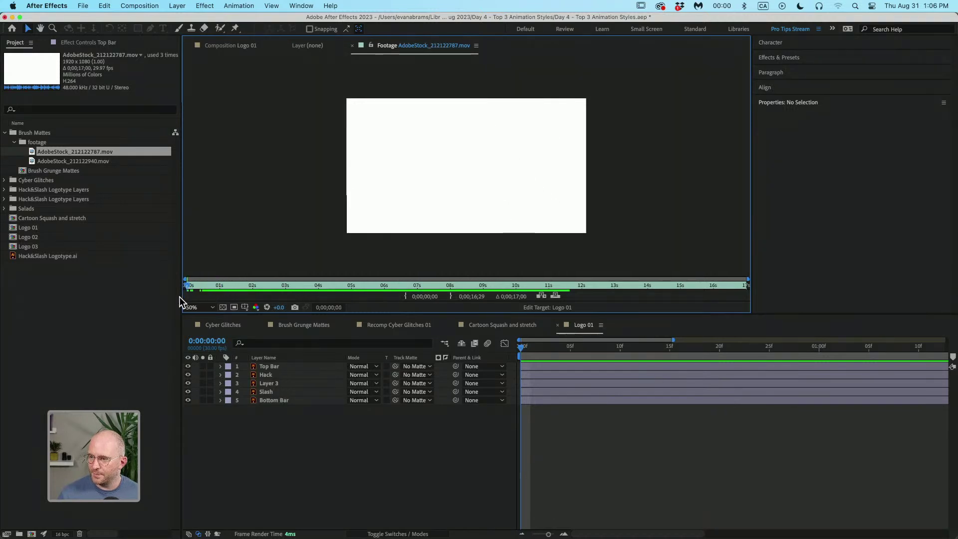
key(space)
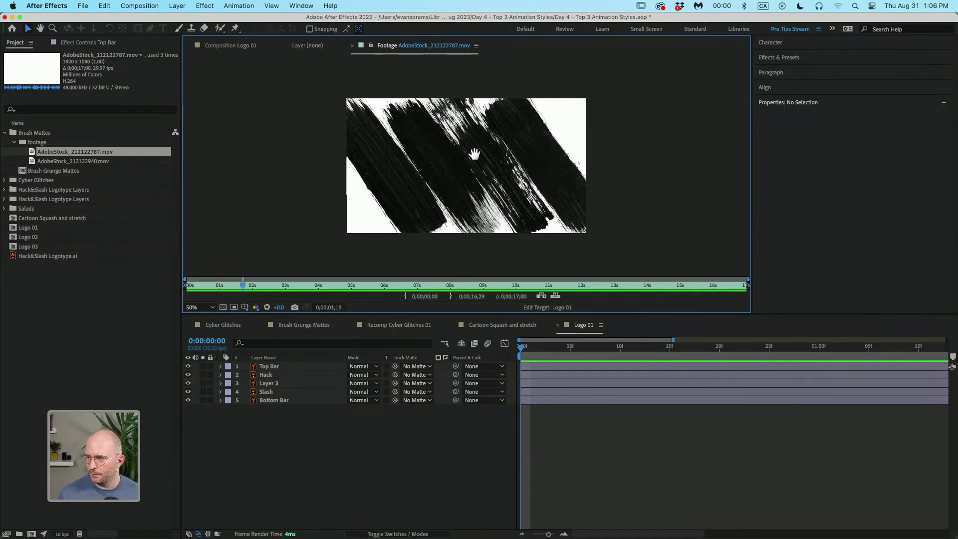
mouse_move(220, 287)
mouse_down()
mouse_move(197, 288)
mouse_move(235, 288)
mouse_up()
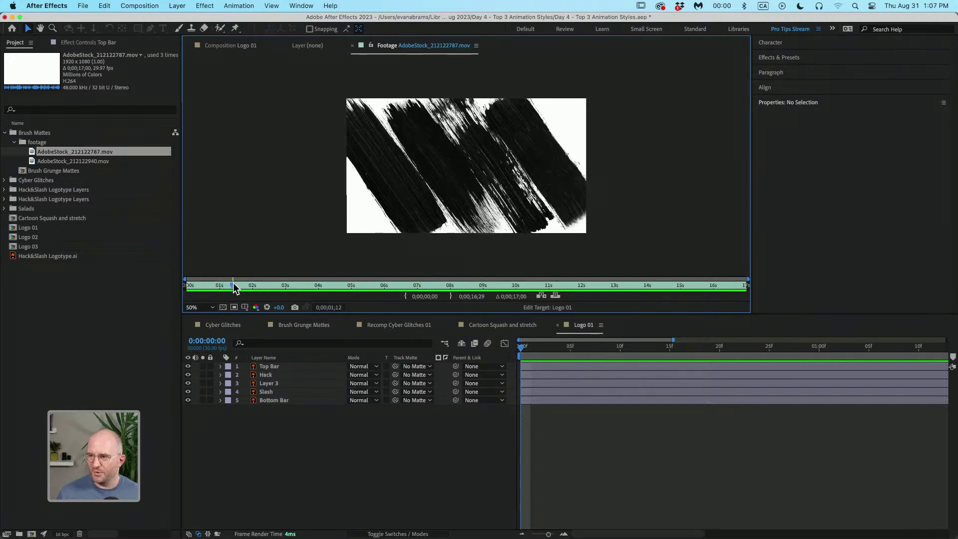
Step: Open AdobeStock_212122940.mov and preview its horizontal brush strokes from the beginning
double_click(104, 162)
mouse_move(235, 288)
mouse_down()
mouse_move(162, 287)
mouse_move(196, 287)
mouse_up()
key(space)
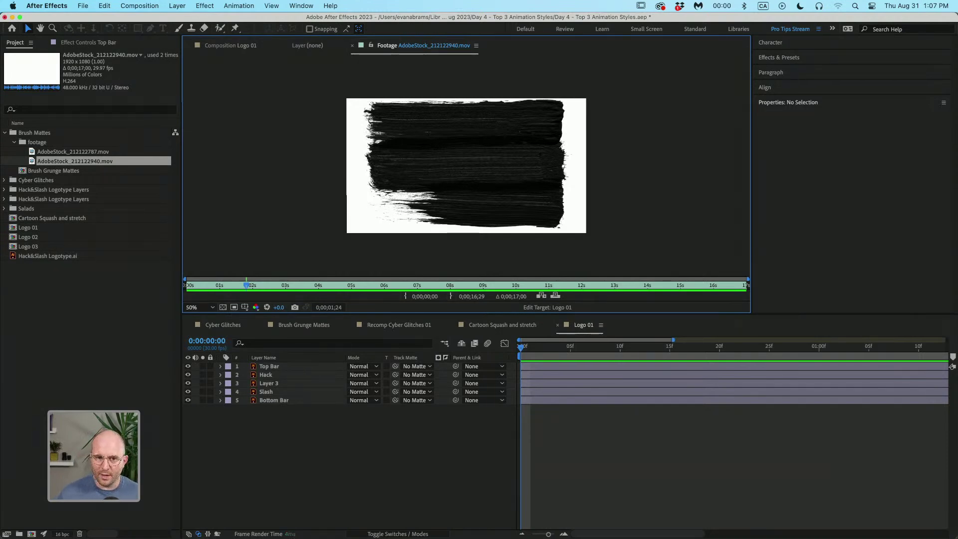
Step: Add AdobeStock_212122787.mov above the Logo 01 layers, scale it down to about 29.6%, and scrub through its brush strokes
click(306, 477)
click(82, 160)
drag(91, 154, 272, 364)
drag(707, 188, 538, 183)
mouse_move(526, 348)
mouse_down()
mouse_move(830, 355)
mouse_move(786, 358)
mouse_up()
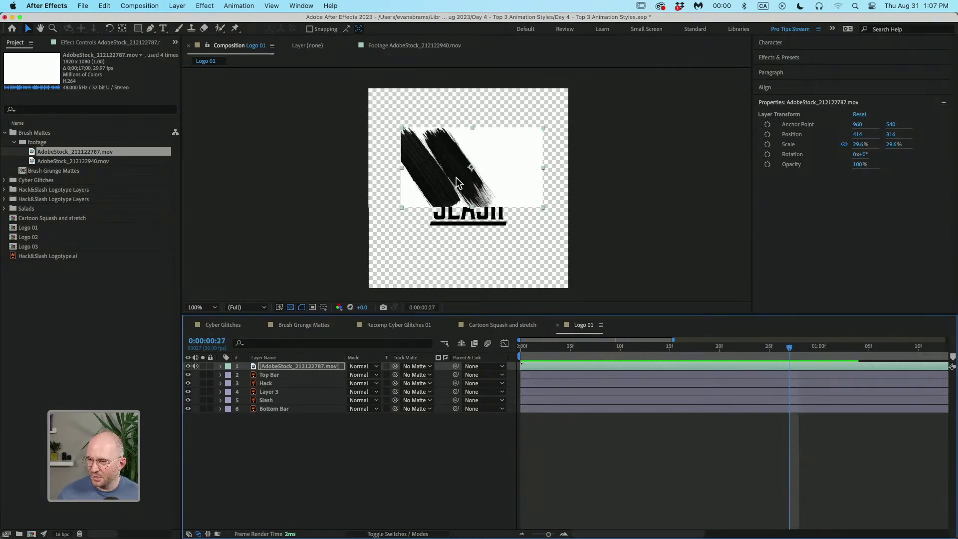
mouse_move(594, 345)
mouse_down()
mouse_move(578, 349)
mouse_move(743, 366)
mouse_move(721, 370)
mouse_up()
mouse_move(532, 368)
mouse_down()
mouse_move(731, 368)
mouse_move(531, 372)
mouse_move(590, 349)
mouse_up()
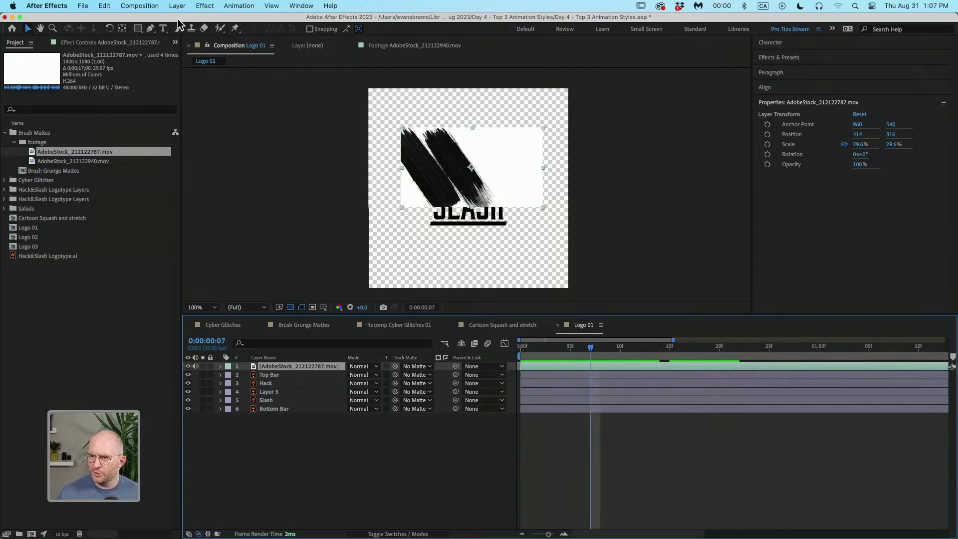
Step: Mask the middle diagonal brush stroke of the footage layer with the Pen tool and adjust the mask's edge to isolate it
click(150, 29)
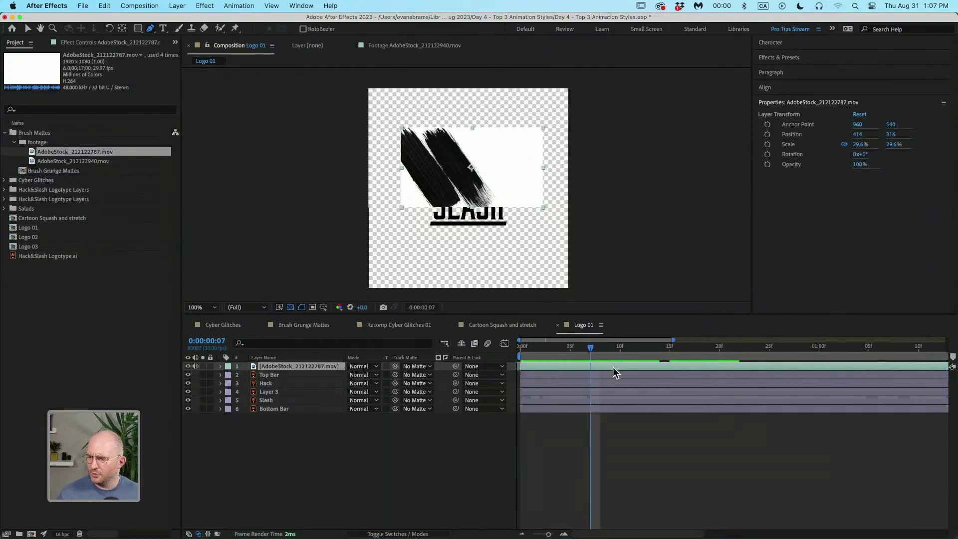
mouse_move(603, 350)
mouse_down()
mouse_move(679, 348)
mouse_move(592, 349)
mouse_move(640, 349)
mouse_up()
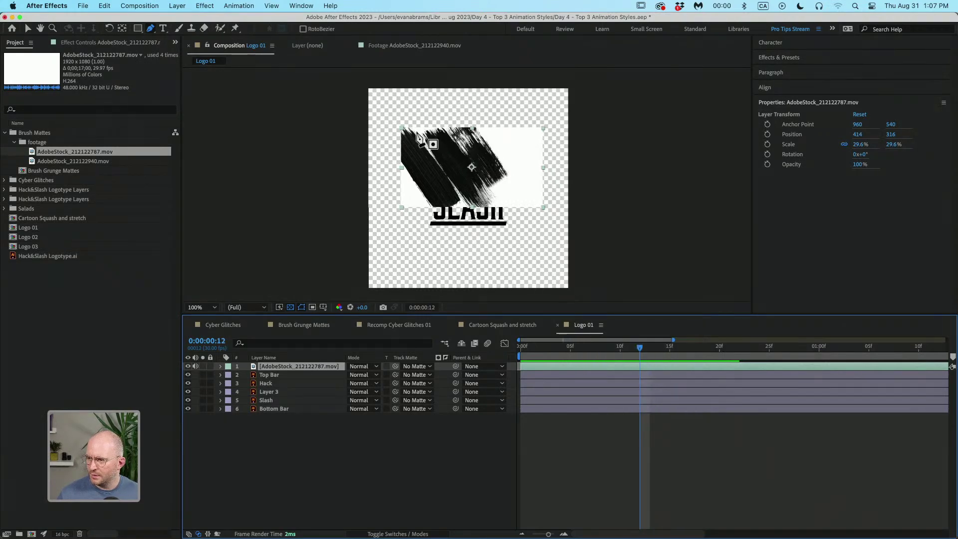
click(406, 125)
click(463, 210)
click(504, 209)
click(445, 118)
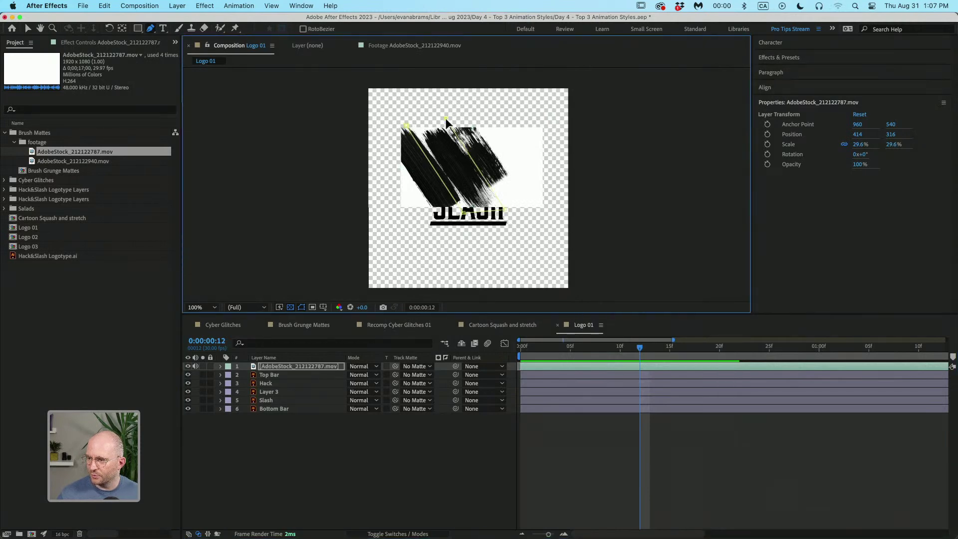
click(407, 125)
key(v)
drag(454, 199, 459, 200)
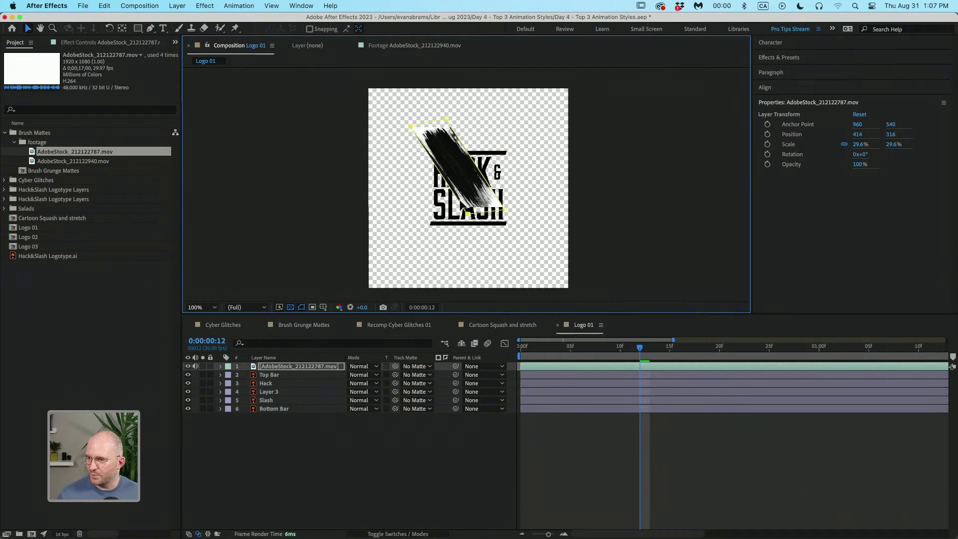
Step: Center the footage layer's anchor on the masked stroke, rotate it to about 121.5°, and scale it to about 33.1% over HACK
click(573, 368)
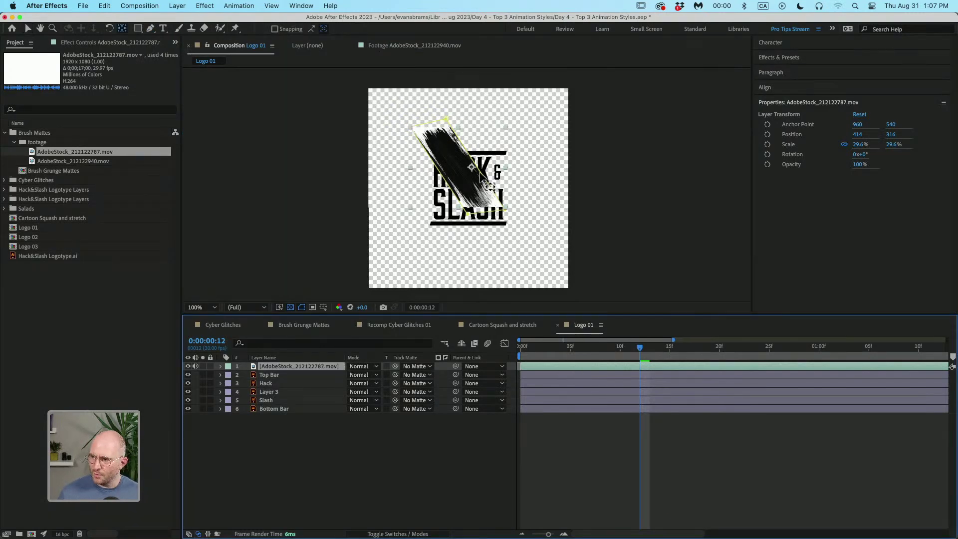
mouse_move(470, 167)
mouse_down()
mouse_move(448, 171)
mouse_move(465, 190)
mouse_move(486, 173)
mouse_up()
key(v)
key(w)
key(v)
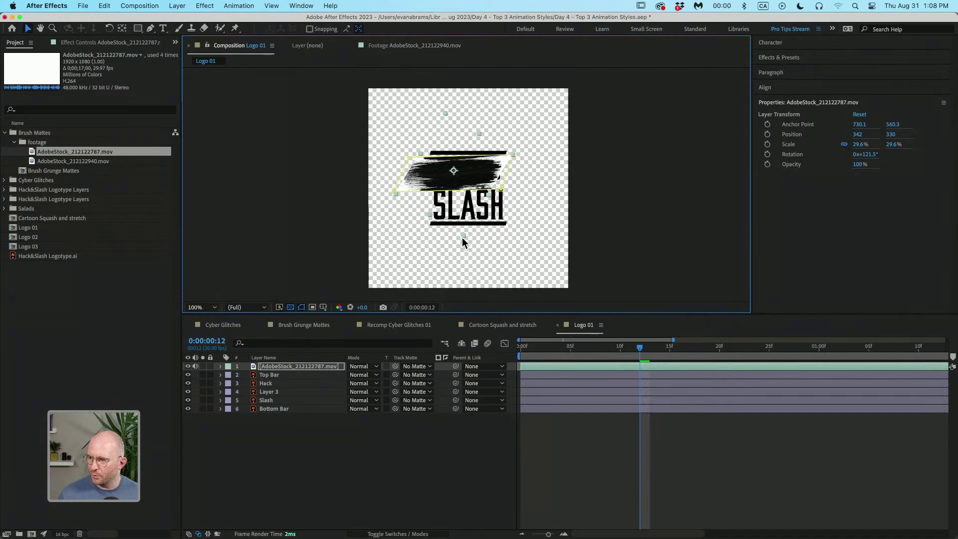
drag(462, 237, 464, 241)
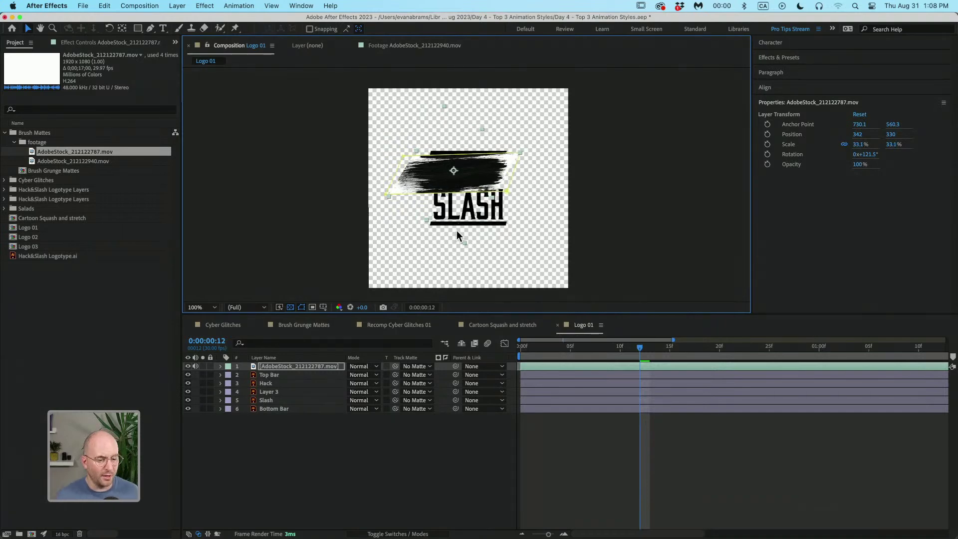
Step: Switch the timeline between its switches and modes columns to show the Track Matte options, and clear the layer selection
click(313, 382)
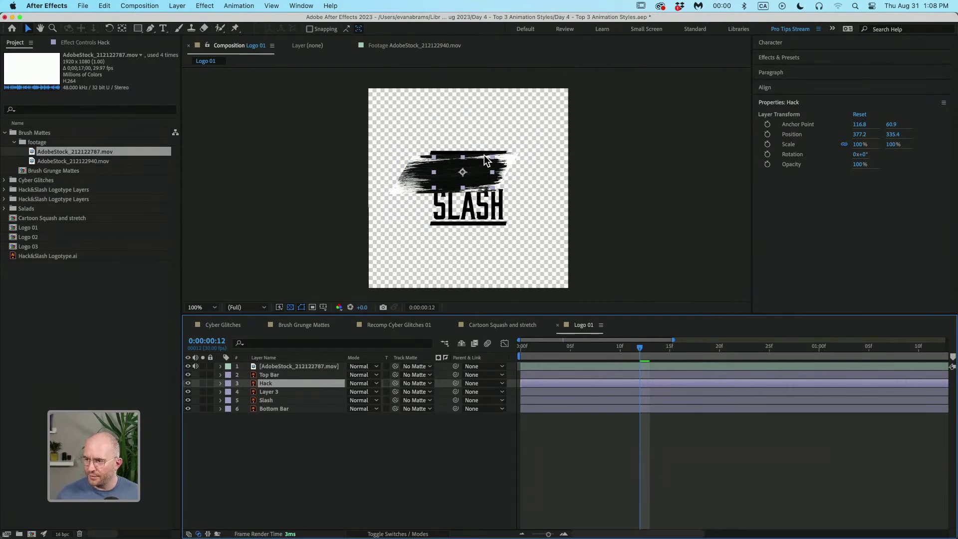
key(period)
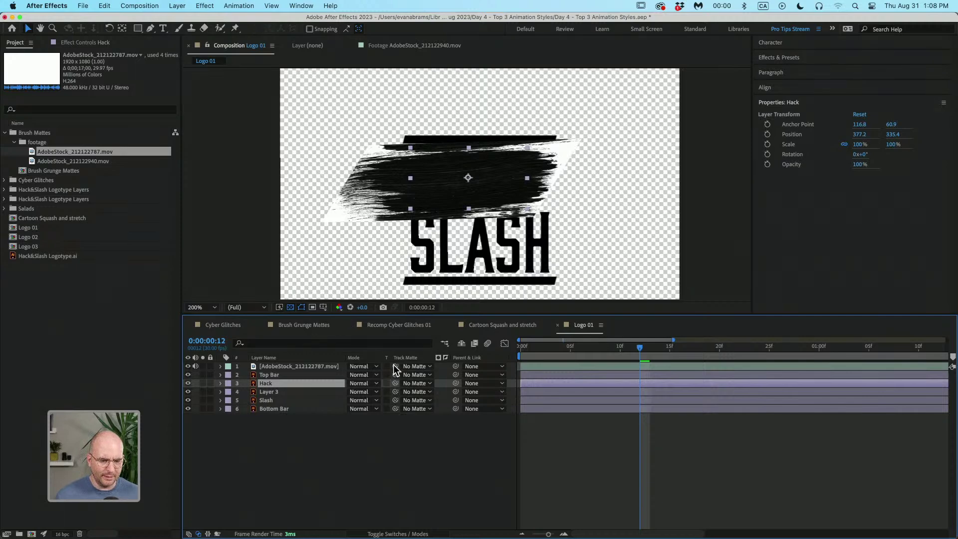
click(394, 534)
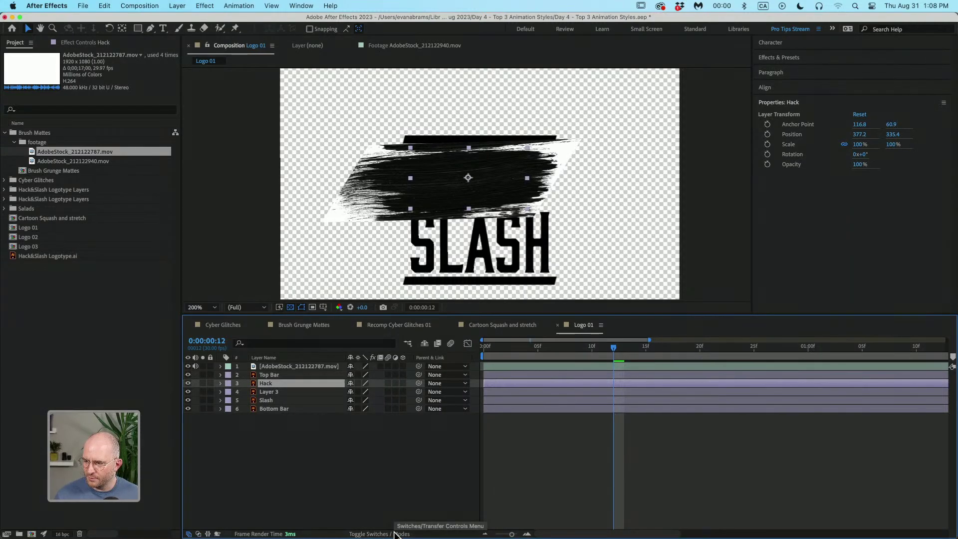
click(395, 534)
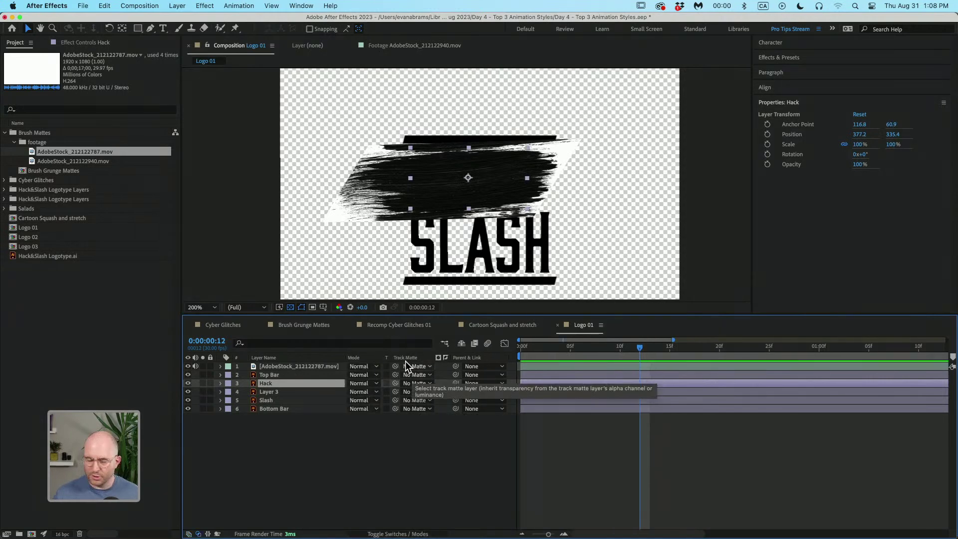
click(407, 462)
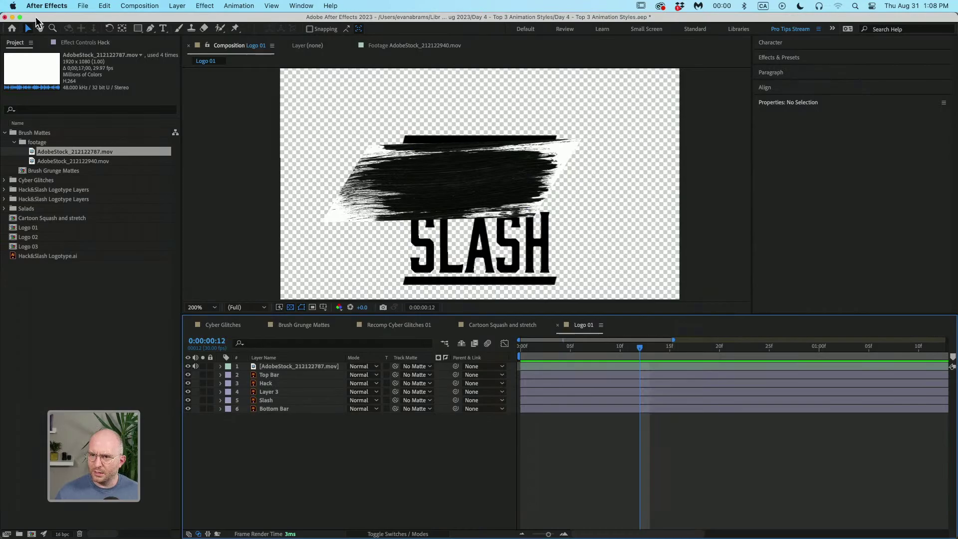
Step: Switch to Illustrator, close the open document, and return to After Effects
key(super+Tab)
key(super+w)
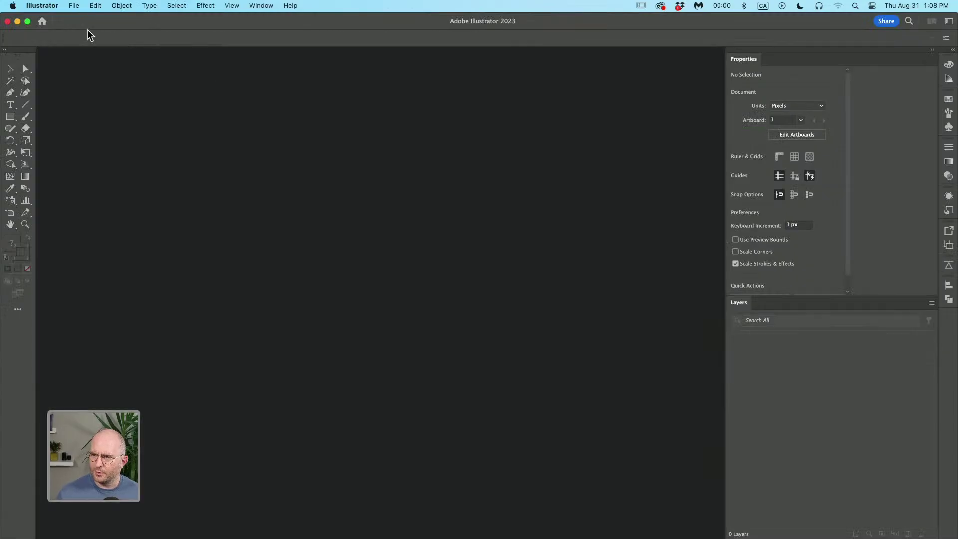
key(super+Tab)
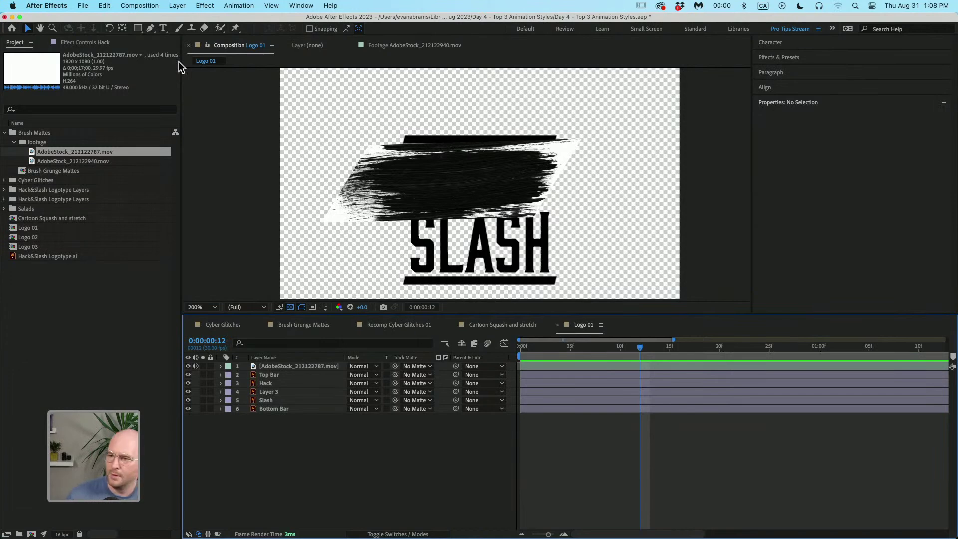
Step: Preview the brush stroke crossing the word HACK from the start of the composition
click(539, 349)
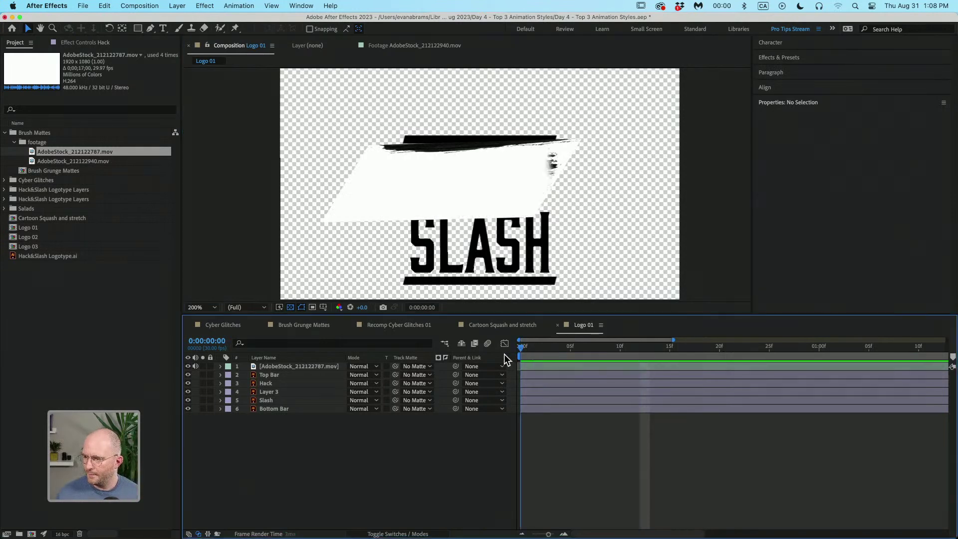
key(space)
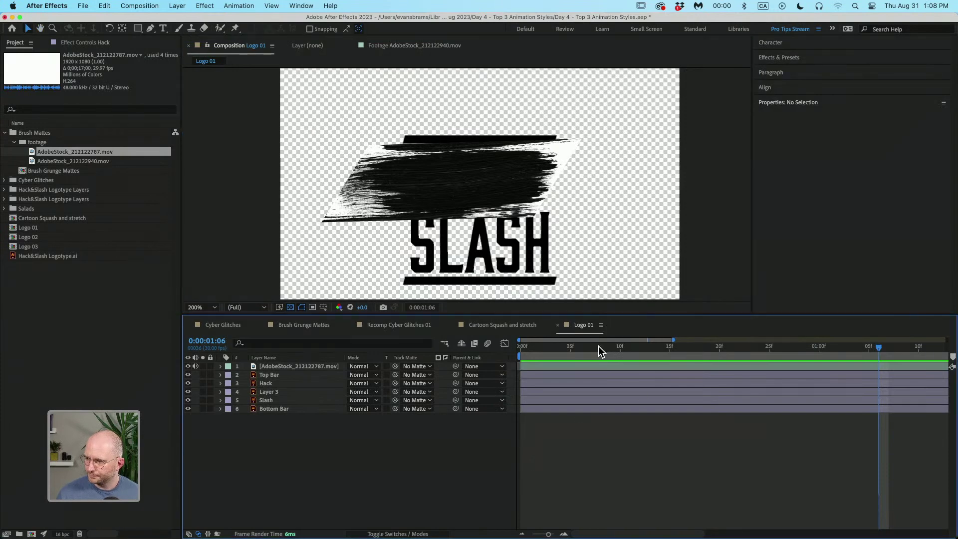
key(Home)
key(space)
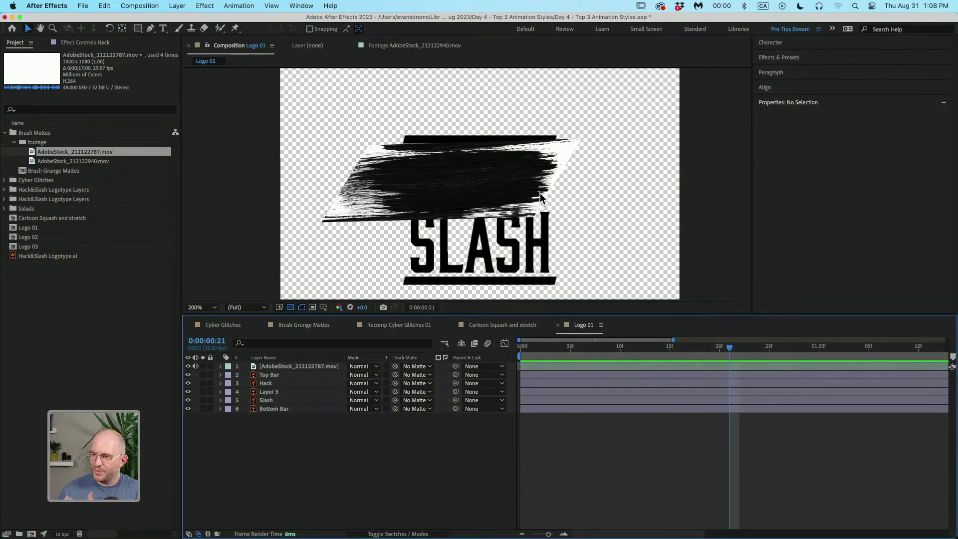
Step: Set the Hack layer's track matte to AdobeStock_212122787.mov and scrub the first frames
click(337, 366)
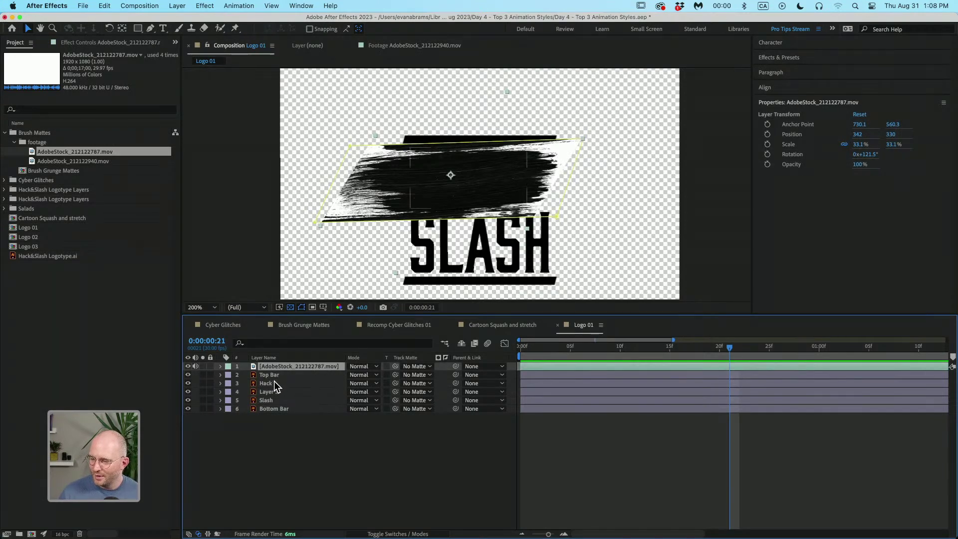
click(289, 383)
click(415, 383)
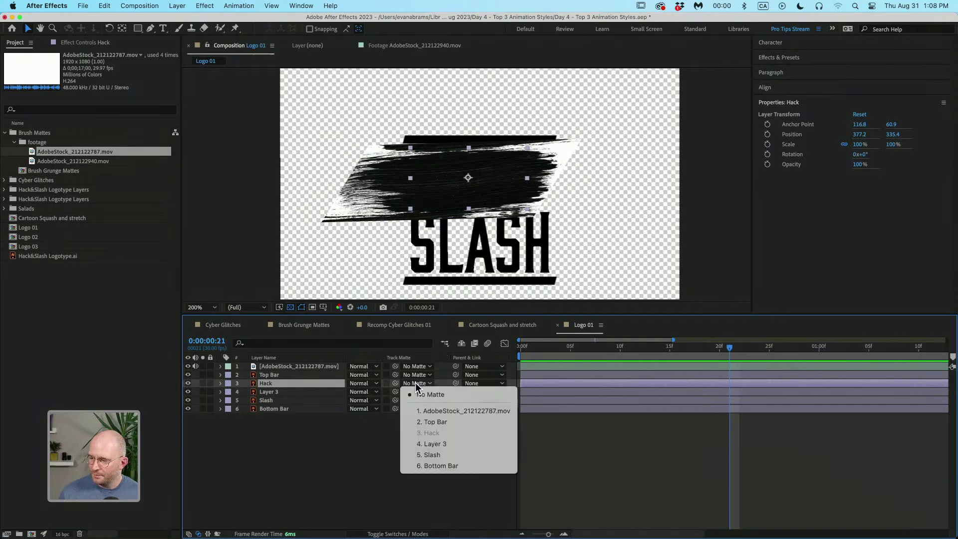
click(463, 411)
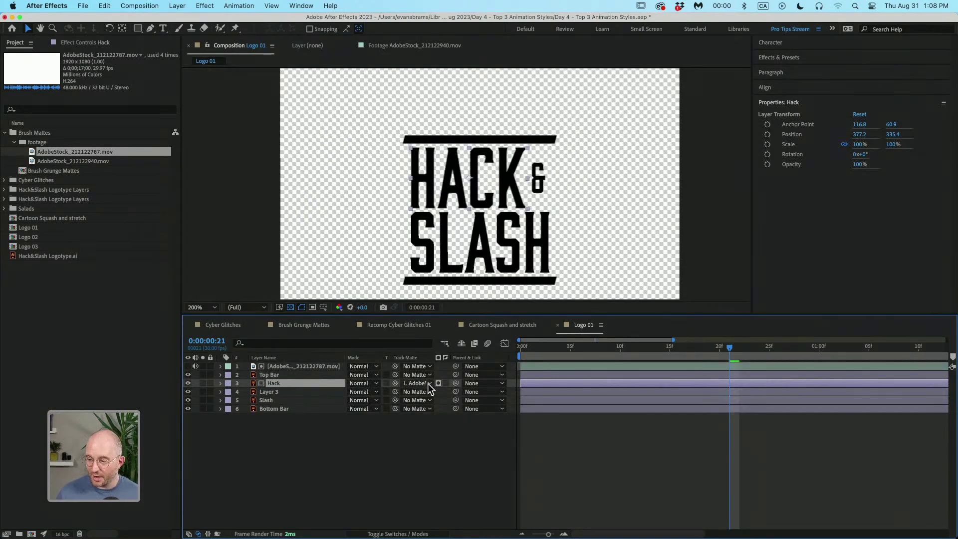
drag(541, 349, 570, 366)
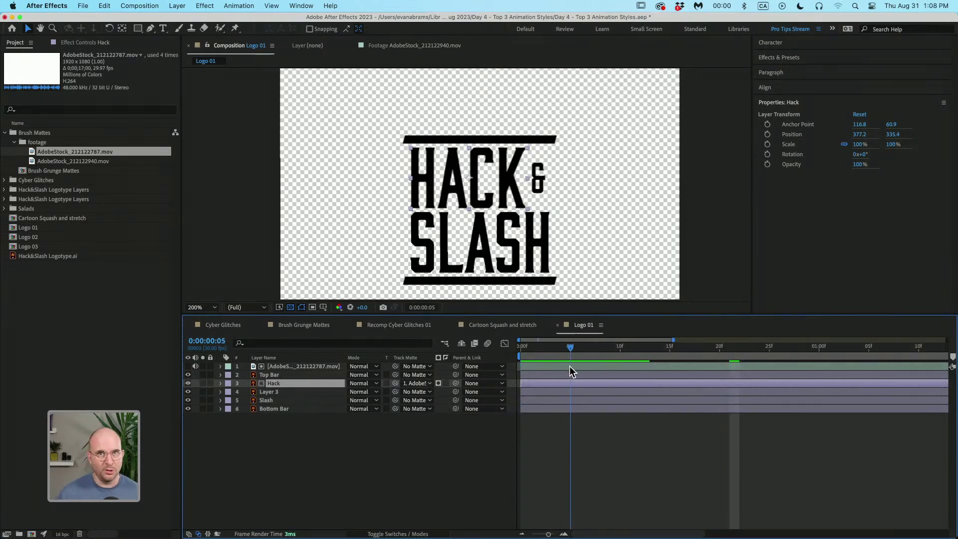
Step: Switch the Hack layer's matte from alpha to luma, invert it, and scrub the reveal
click(437, 383)
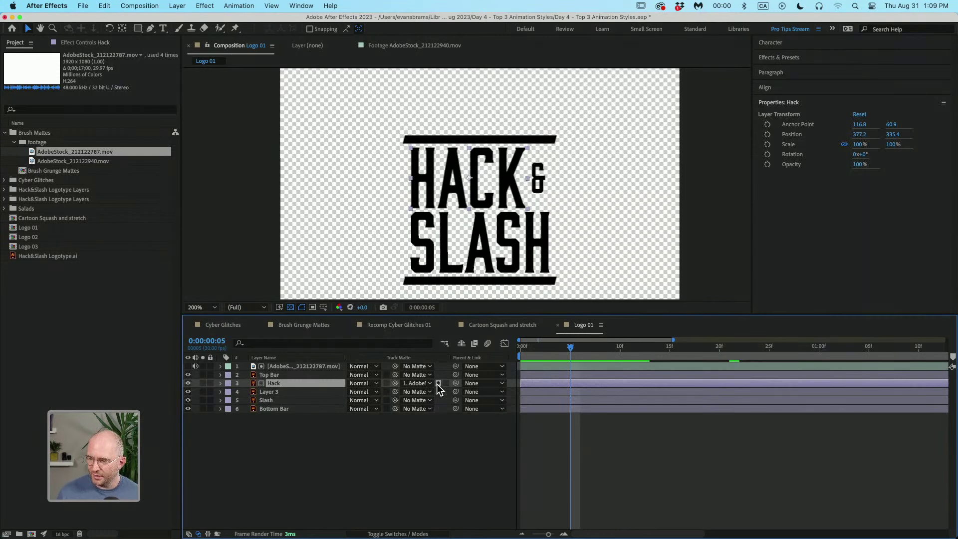
drag(569, 360, 653, 356)
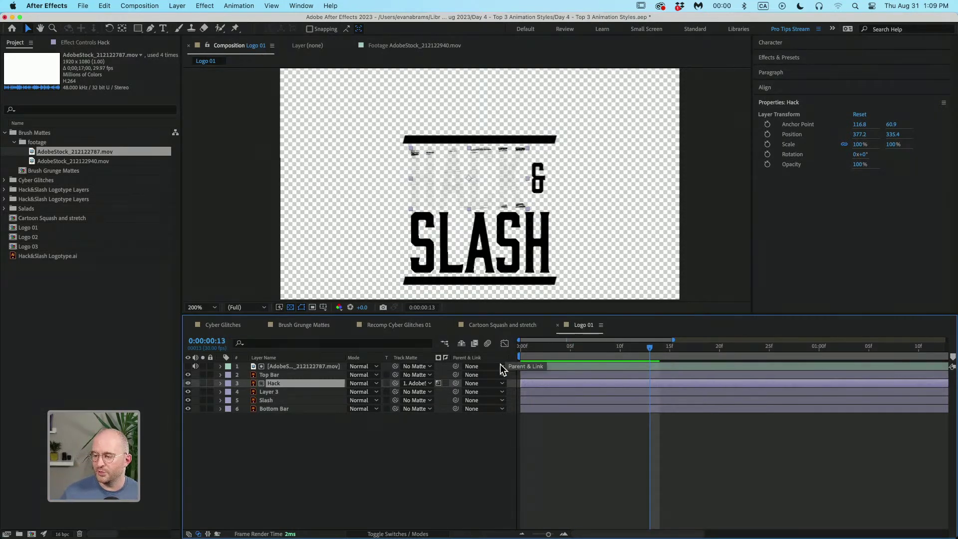
click(444, 382)
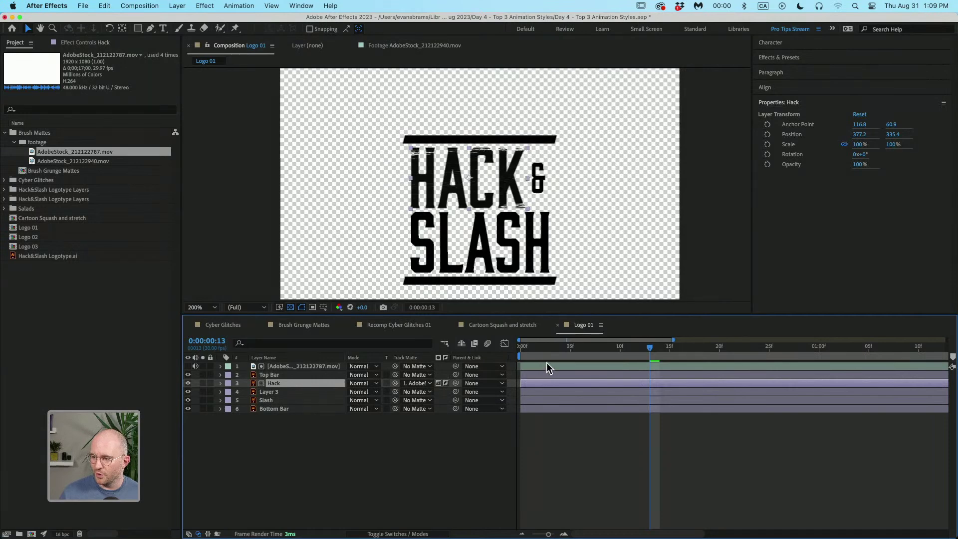
click(512, 352)
drag(512, 351, 551, 354)
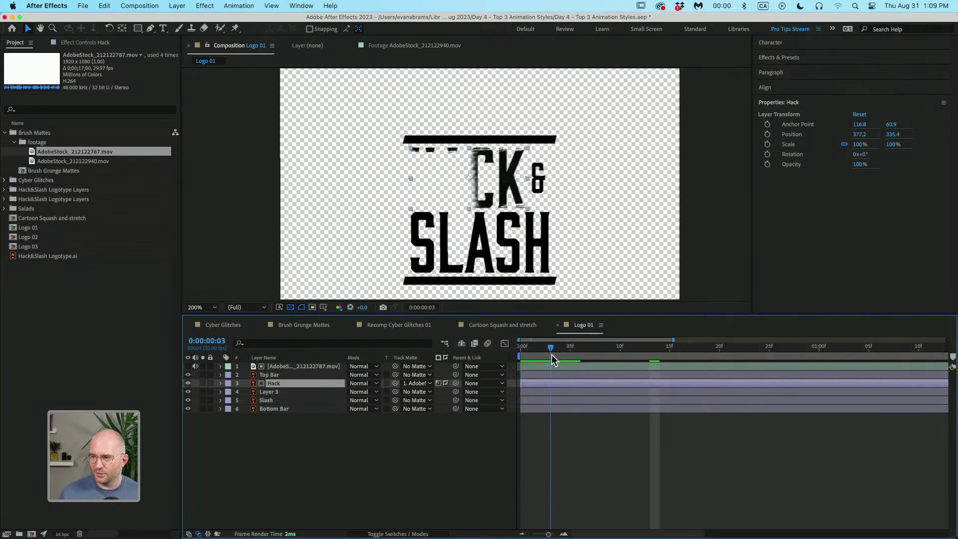
Step: Undo an accidental scaling of the Hack layer, then scale the brush footage layer to about 45.2%
drag(527, 208, 532, 215)
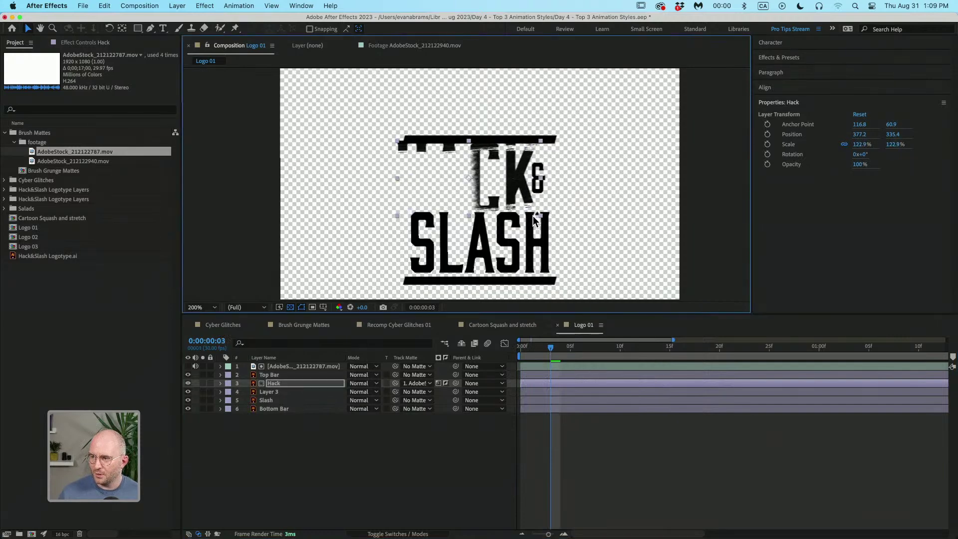
key(super+z)
click(561, 366)
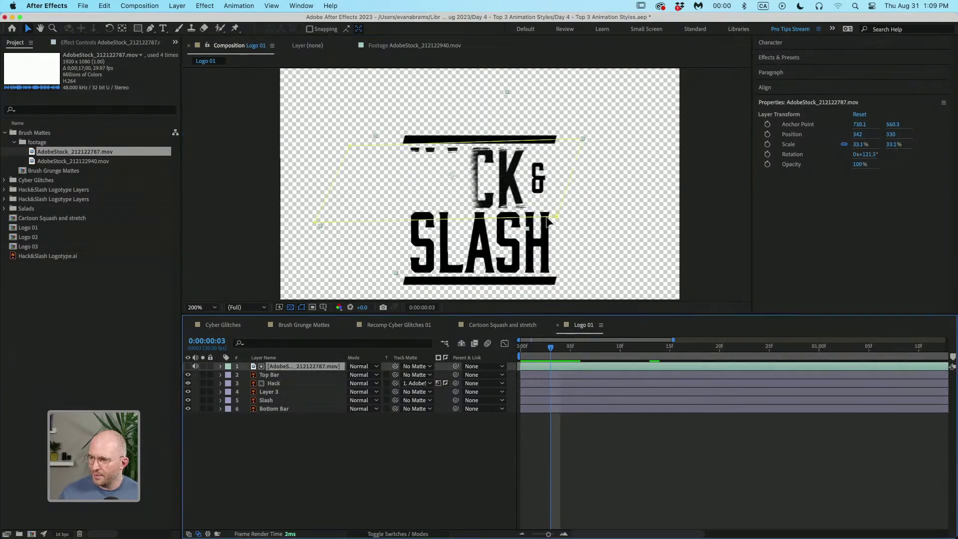
drag(529, 225, 551, 255)
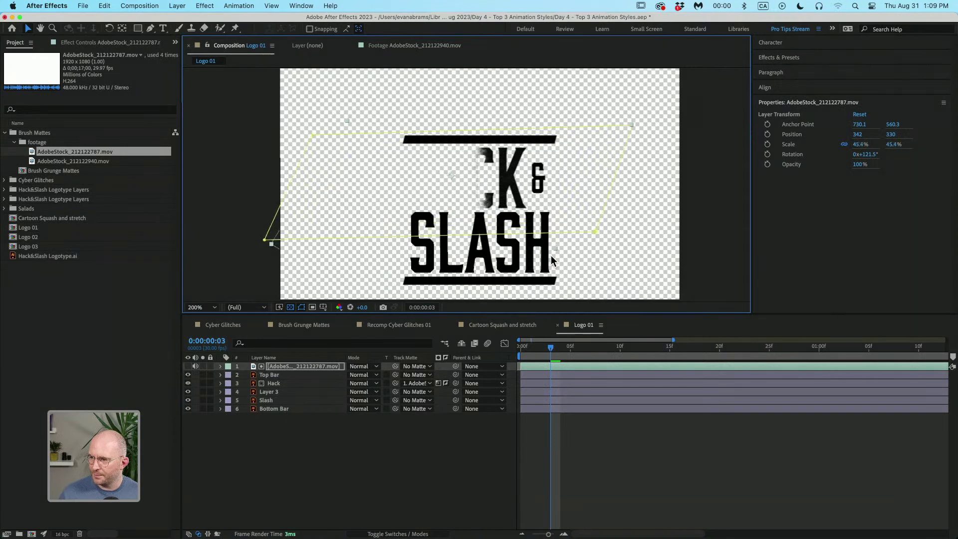
drag(548, 351, 601, 339)
Step: Rotate the brush matte layer to about 316.4°, preview the reveal, and reposition the layer to about 347, 351
key(w)
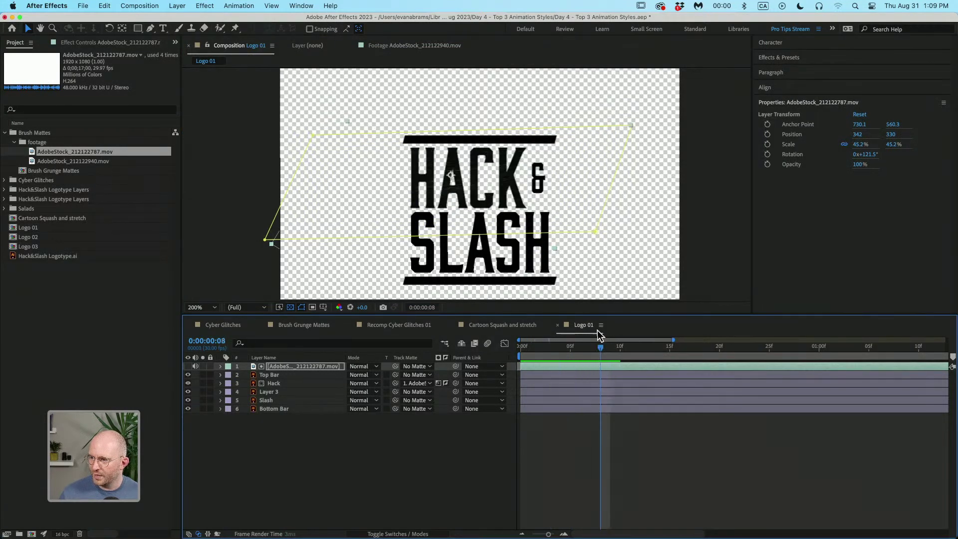
drag(568, 165, 338, 167)
key(v)
drag(601, 346, 528, 358)
key(space)
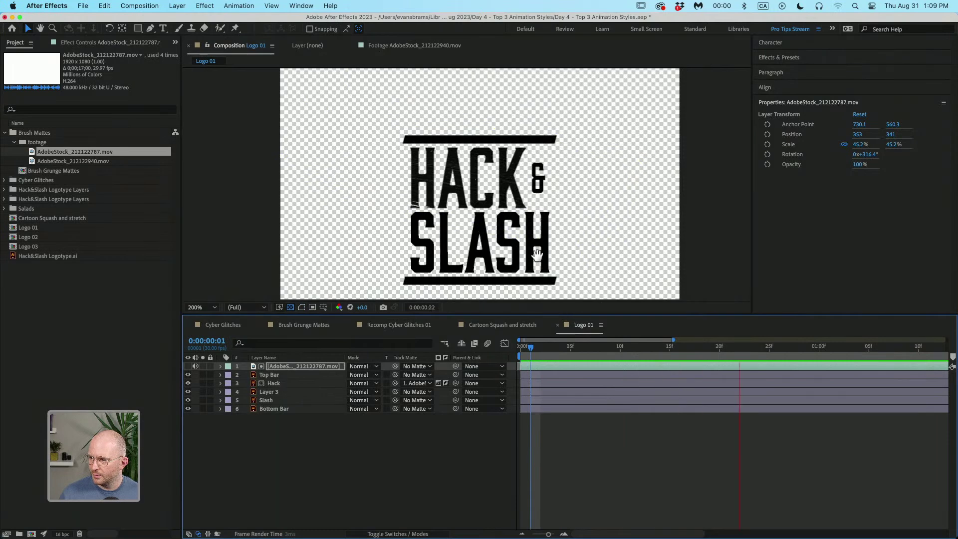
key(space)
click(516, 193)
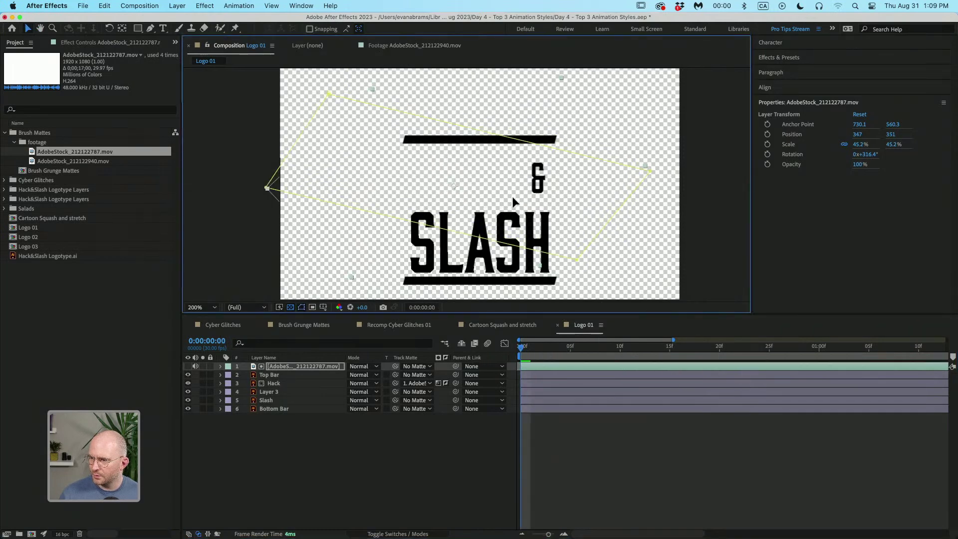
Step: Scrub the HACK reveal to frame 7, inspect it up close, and reselect the brush footage layer
scroll(540, 245, down, 1)
drag(543, 355, 586, 342)
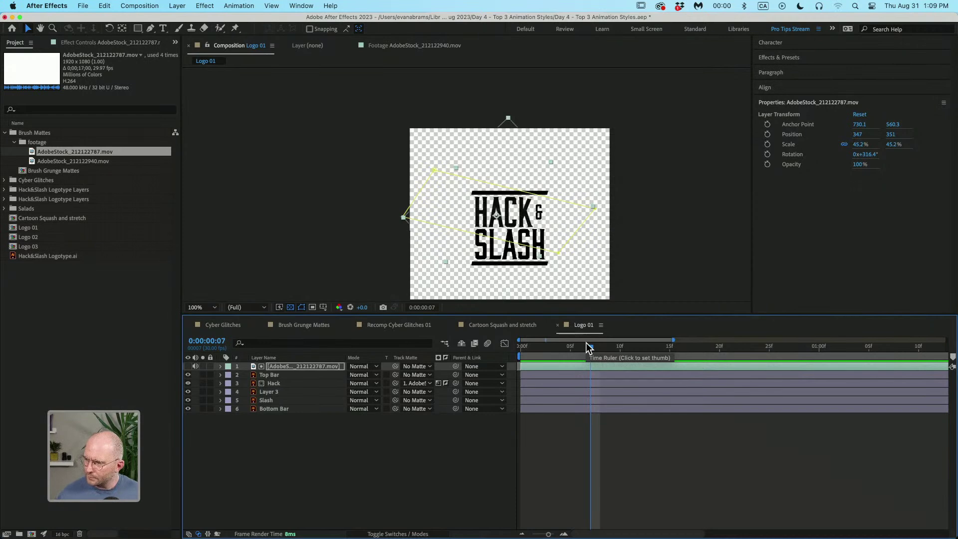
scroll(579, 235, up, 1)
drag(479, 186, 481, 183)
click(299, 448)
click(298, 368)
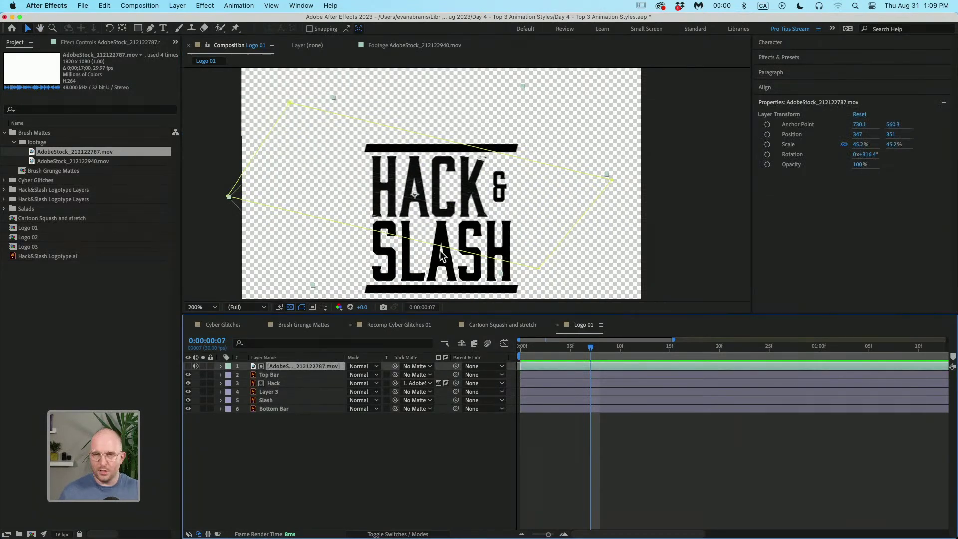
Step: Rename the brush footage layer to Hack Matte, place the Hack layer directly beneath it, and scrub the reveal
key(Return)
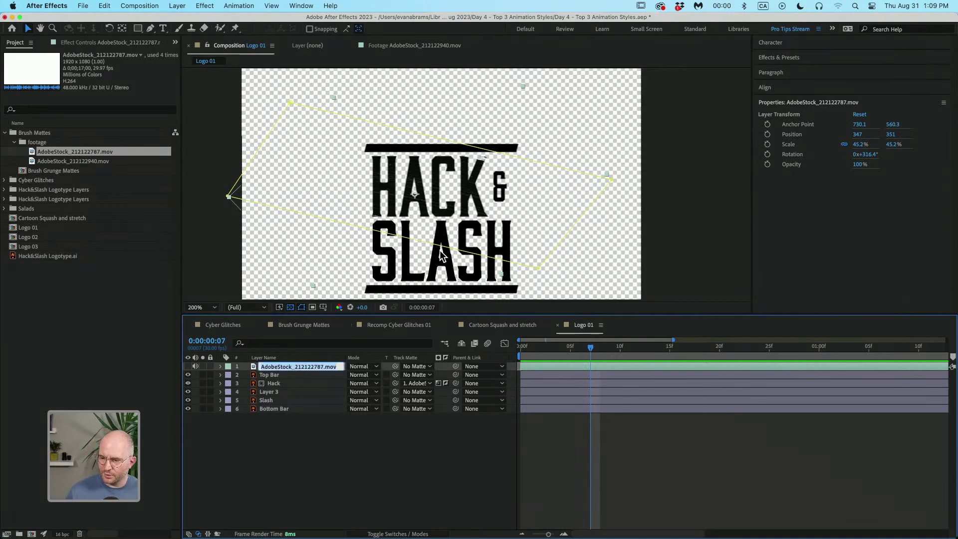
text(Hack Matte)
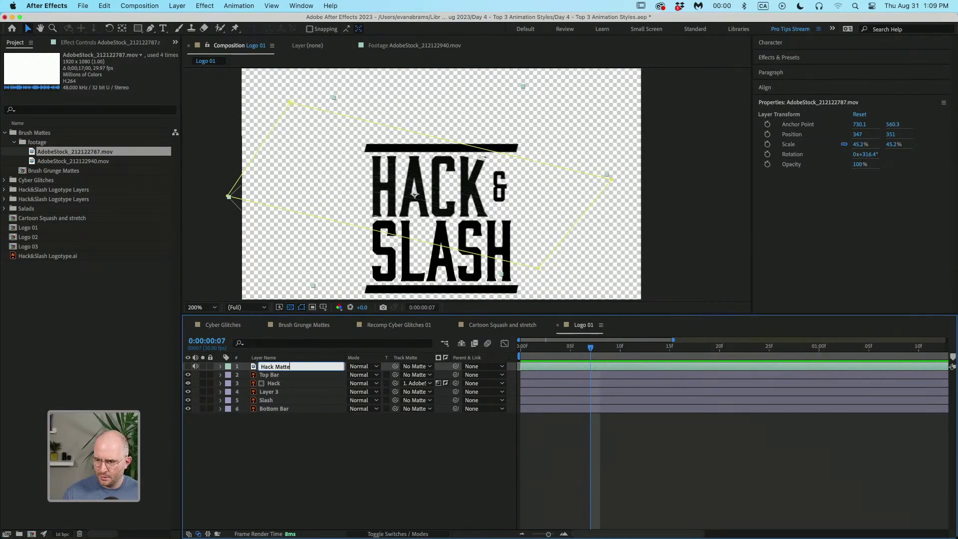
key(Return)
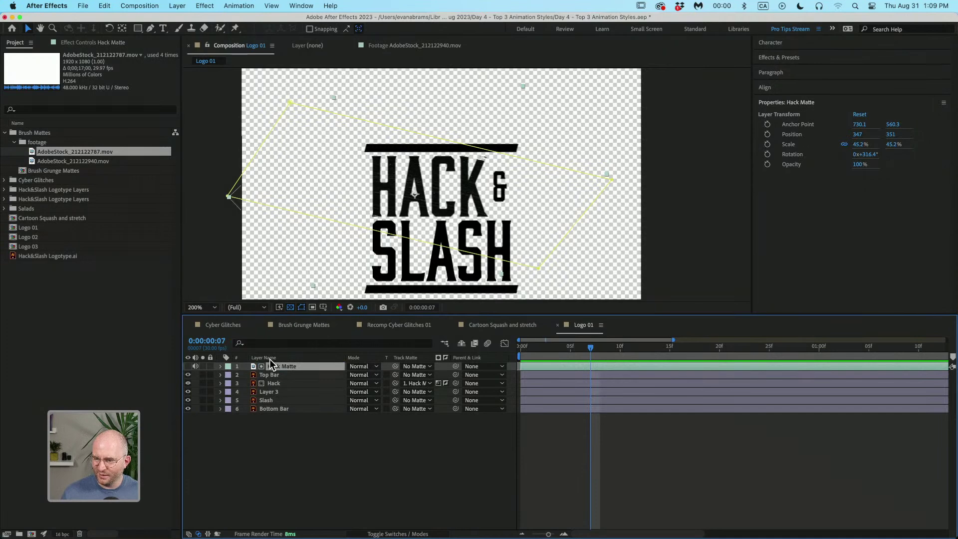
mouse_move(274, 366)
mouse_down()
mouse_move(272, 378)
mouse_move(281, 365)
mouse_up()
shift+click(272, 381)
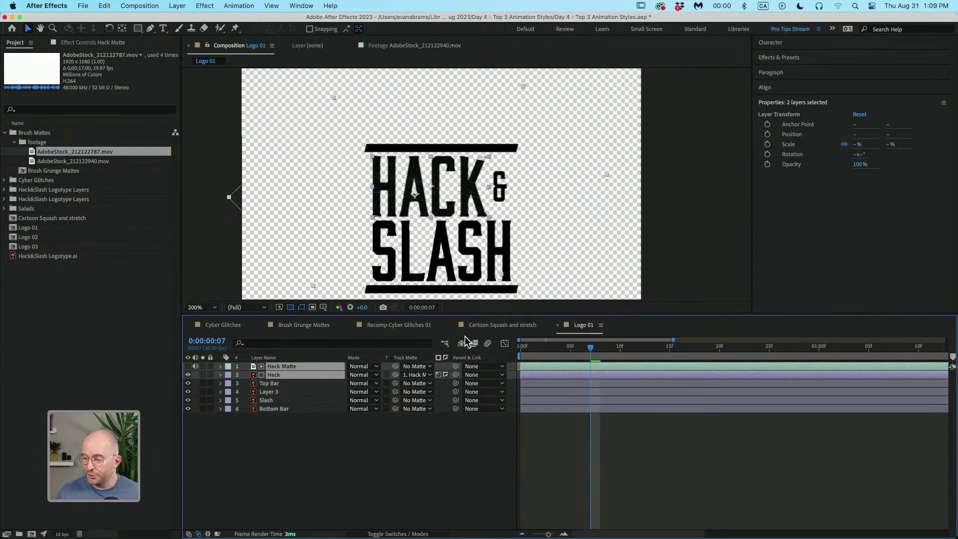
drag(542, 342, 590, 346)
click(483, 465)
Step: Duplicate the Hack Matte layer and delete the mask from the duplicate
click(288, 369)
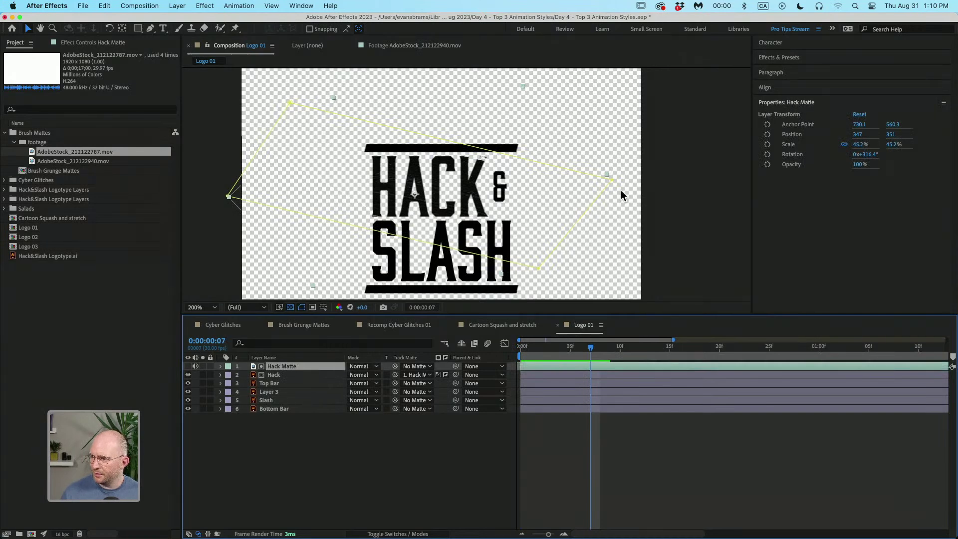
key(super+d)
key(m)
click(262, 376)
key(Delete)
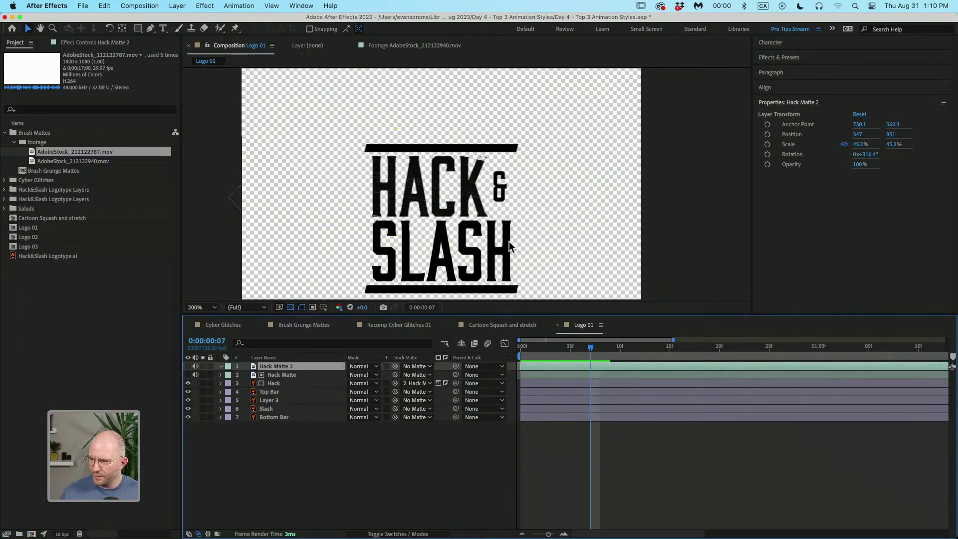
Step: Show the duplicate matte, move it to about 291, 631, and shift its start to frame 7
click(191, 367)
mouse_move(436, 211)
mouse_down()
mouse_move(426, 188)
mouse_move(460, 168)
mouse_move(435, 272)
mouse_up()
scroll(425, 192, down, 1)
mouse_move(582, 352)
mouse_down()
mouse_move(618, 354)
mouse_move(600, 355)
mouse_up()
click(592, 353)
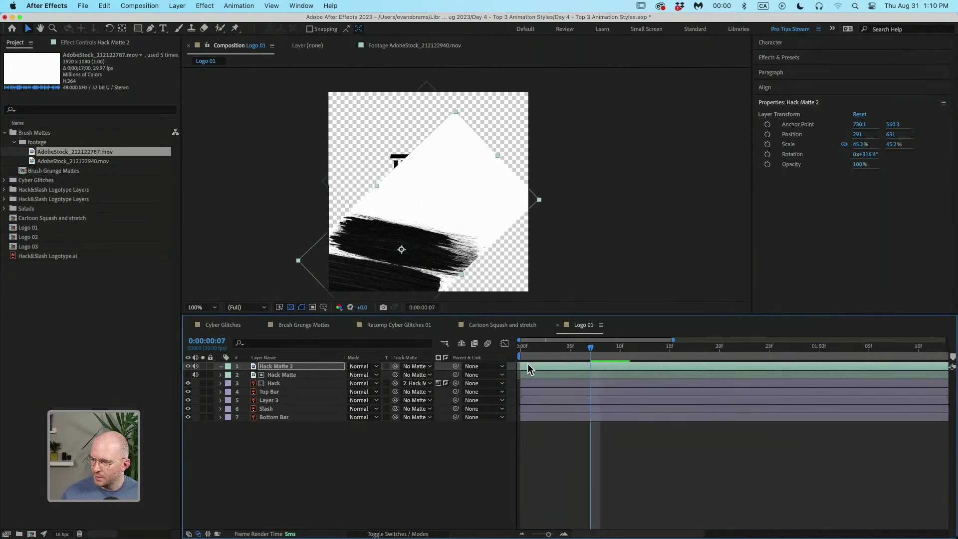
drag(540, 365, 669, 353)
Step: Rotate the duplicate matte to about 1x+122.7° and place it over SLASH at about 473, 277
drag(534, 278, 480, 135)
key(w)
drag(420, 191, 399, 164)
drag(454, 176, 454, 204)
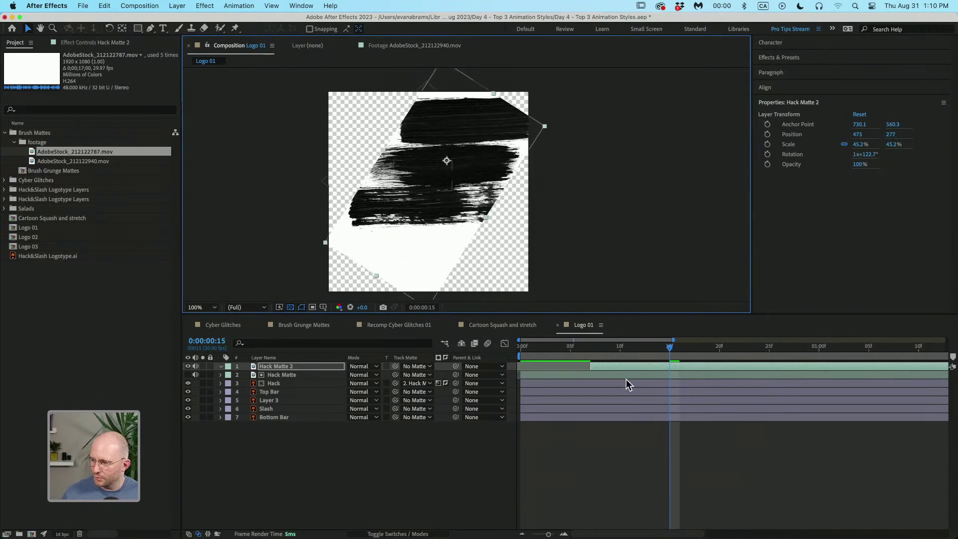
Step: Assign Hack Matte 2 as the Slash layer's inverted luma matte and scrub to frame 14
click(289, 408)
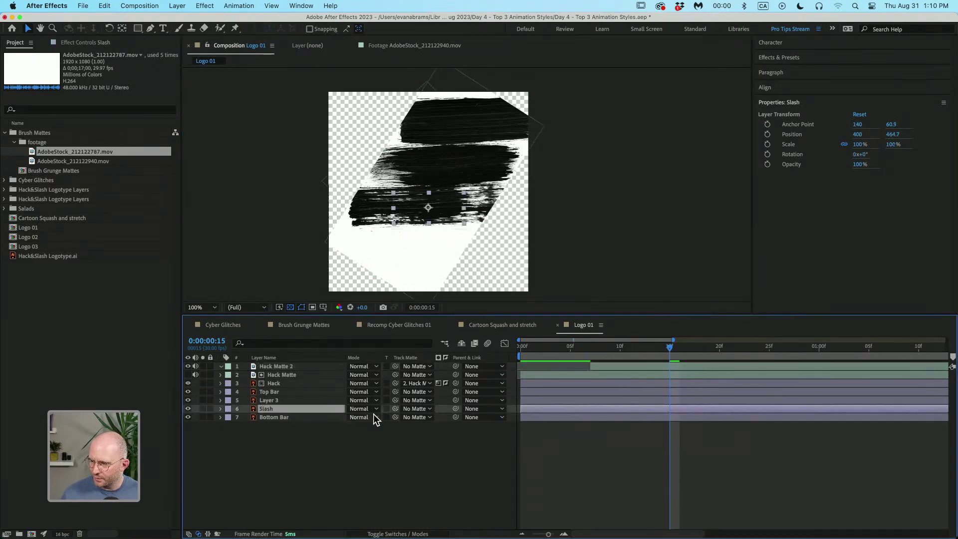
click(412, 409)
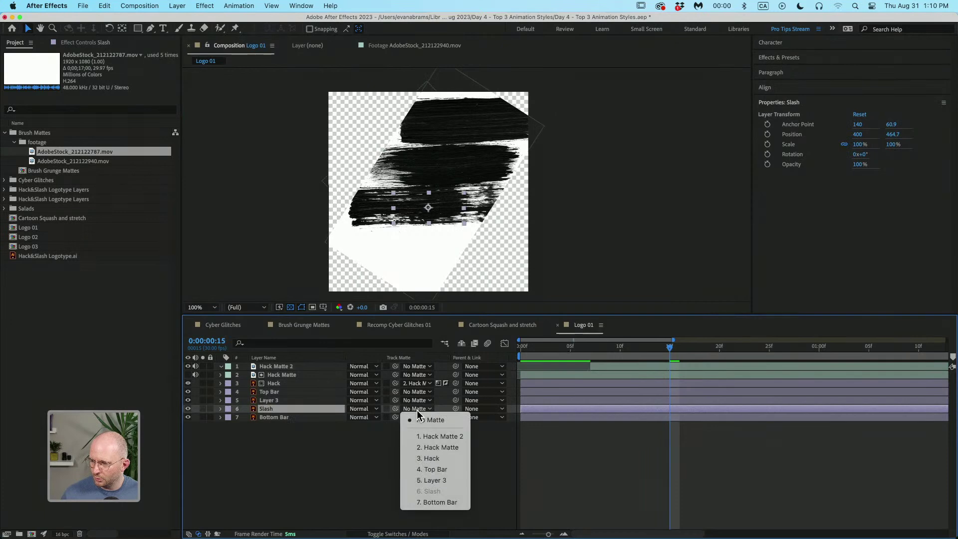
click(438, 436)
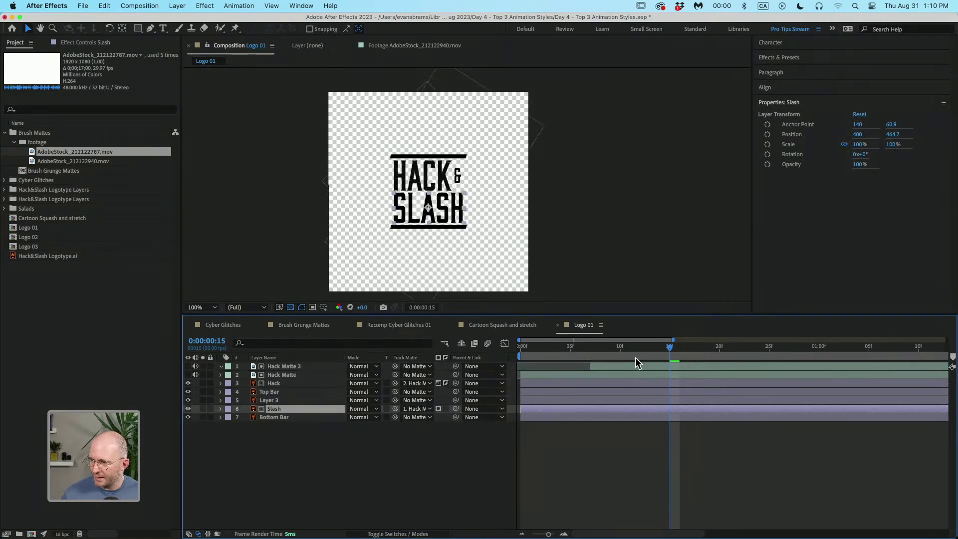
click(439, 408)
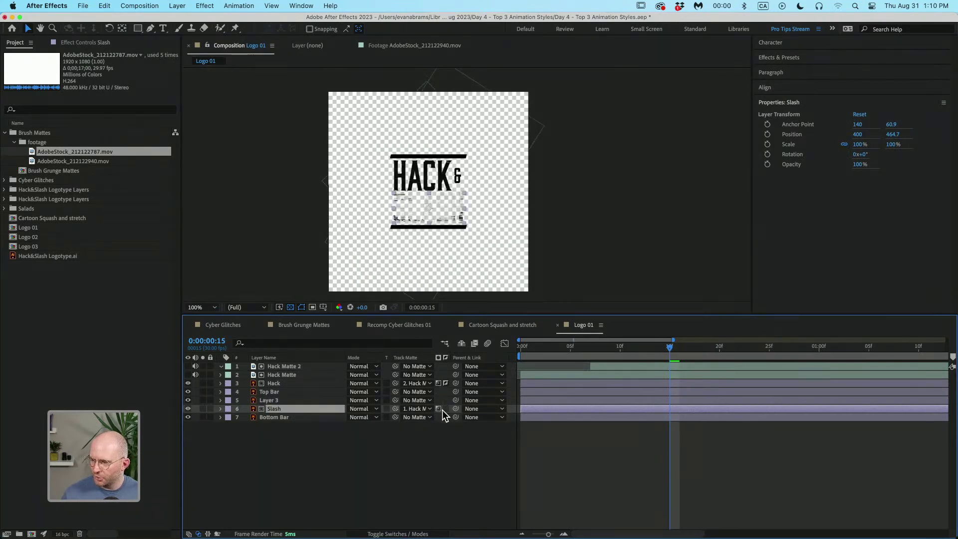
click(439, 408)
mouse_move(650, 359)
mouse_down()
mouse_move(587, 357)
mouse_move(659, 355)
mouse_up()
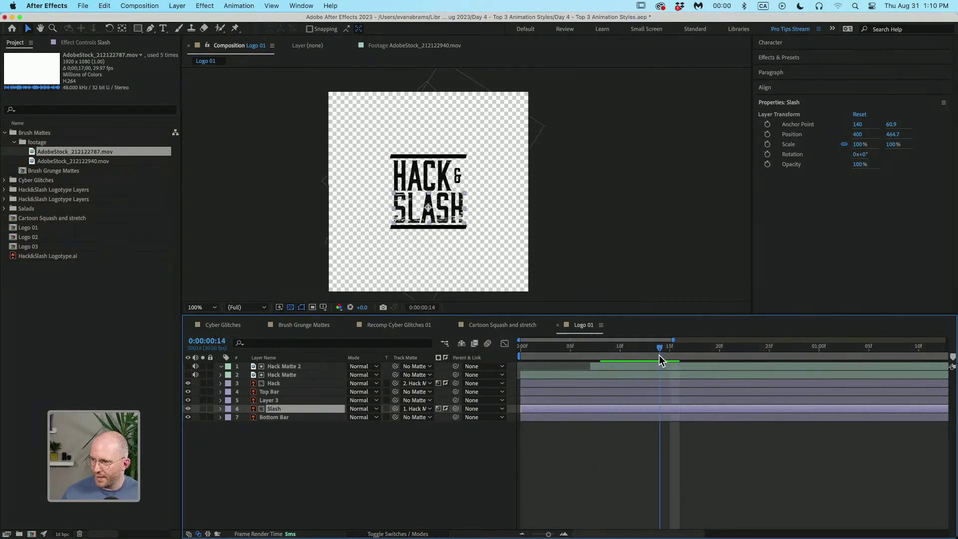
Step: Shift the Slash layer and Hack Matte 2 to start at frame 6 and stack both below the Hack layer
drag(534, 402, 603, 410)
shift+click(609, 369)
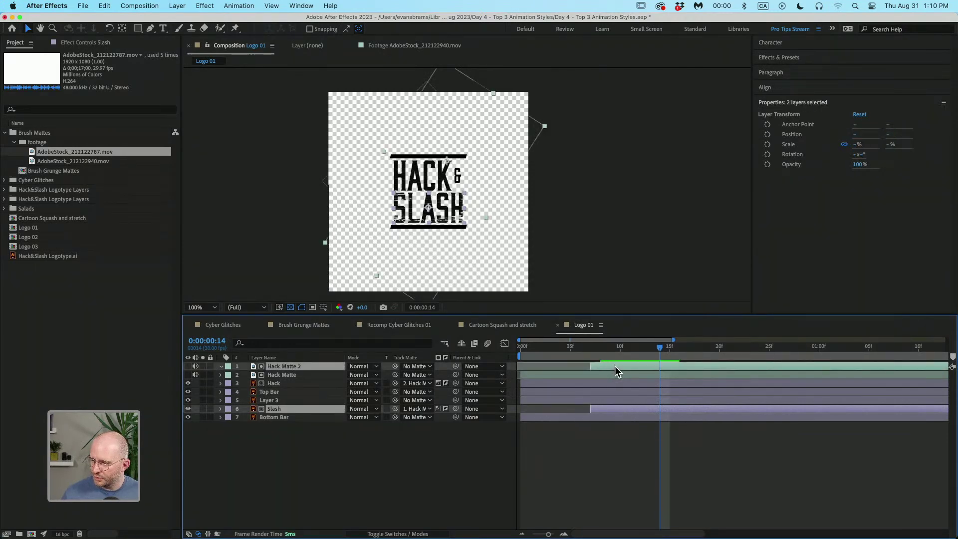
drag(615, 367, 552, 369)
drag(313, 367, 311, 388)
drag(540, 393, 593, 384)
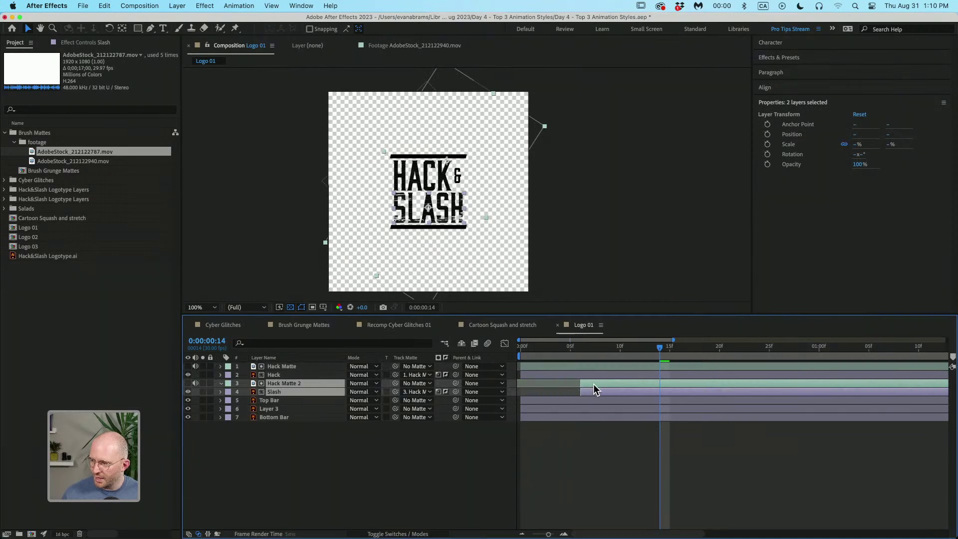
Step: Preview the logo reveal, try delaying Slash and its matte to start at frame 12, and inspect frame 18 up close
key(Home)
key(space)
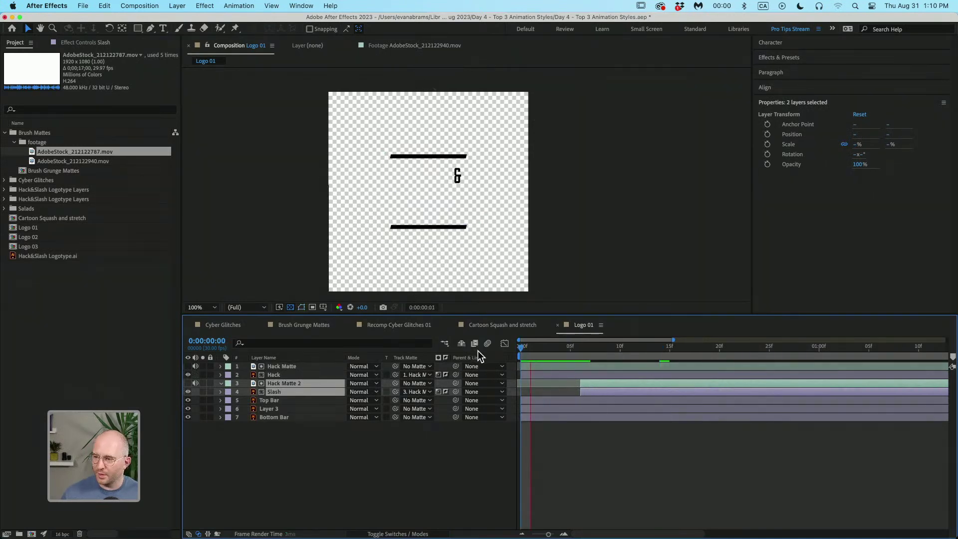
drag(624, 394, 688, 388)
key(space)
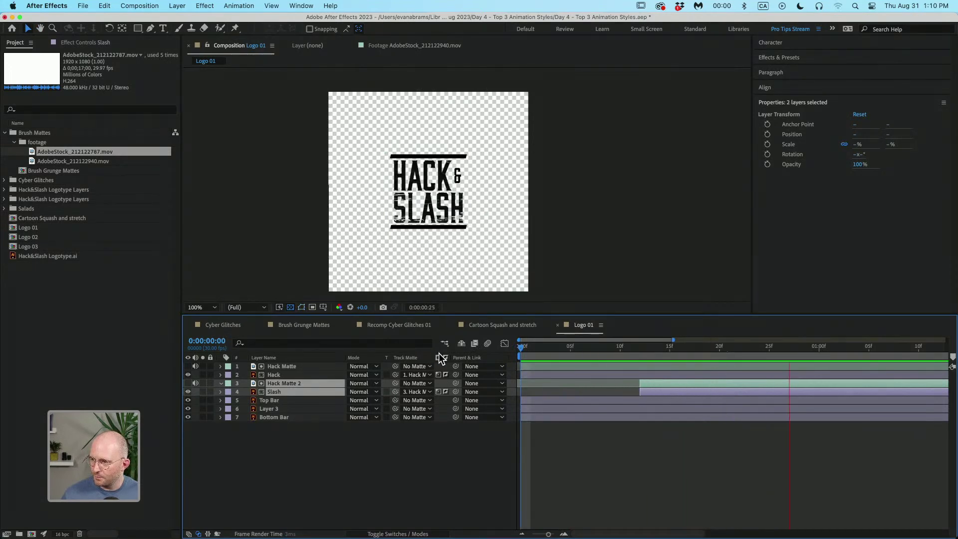
key(space)
drag(579, 350, 698, 366)
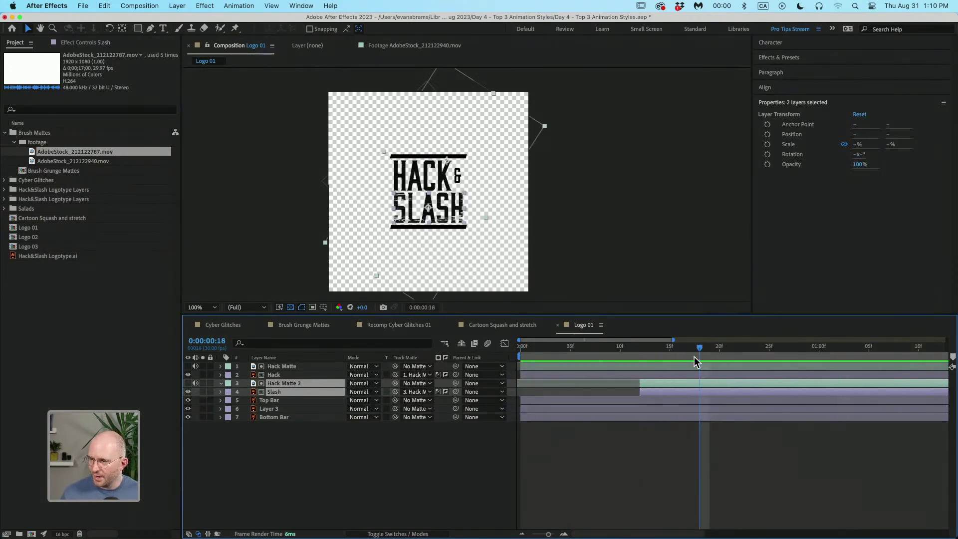
click(558, 446)
drag(592, 160, 577, 155)
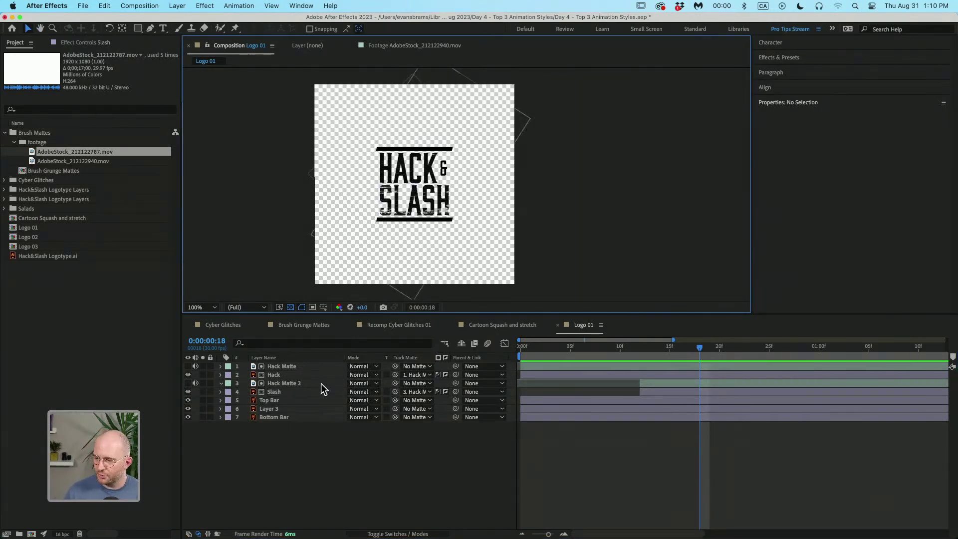
click(389, 454)
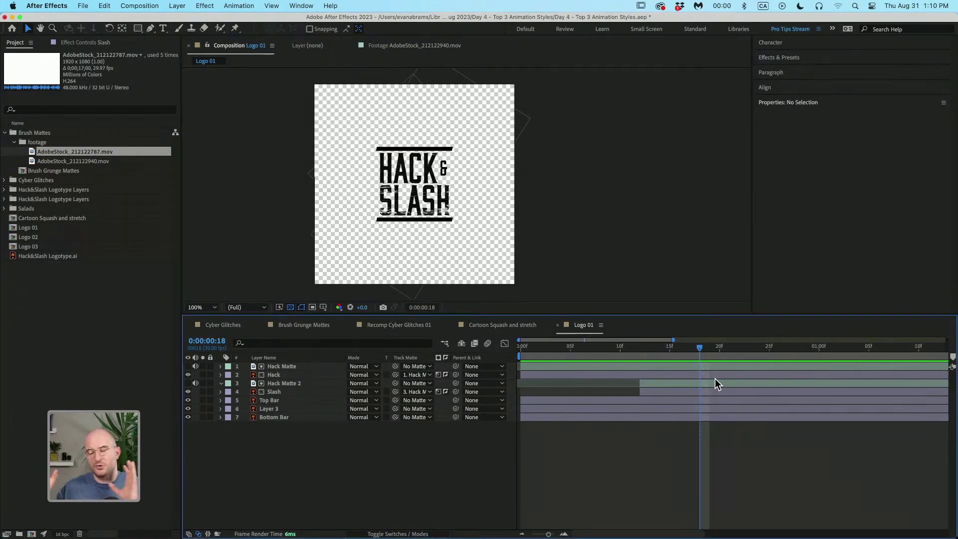
scroll(438, 169, up, 2)
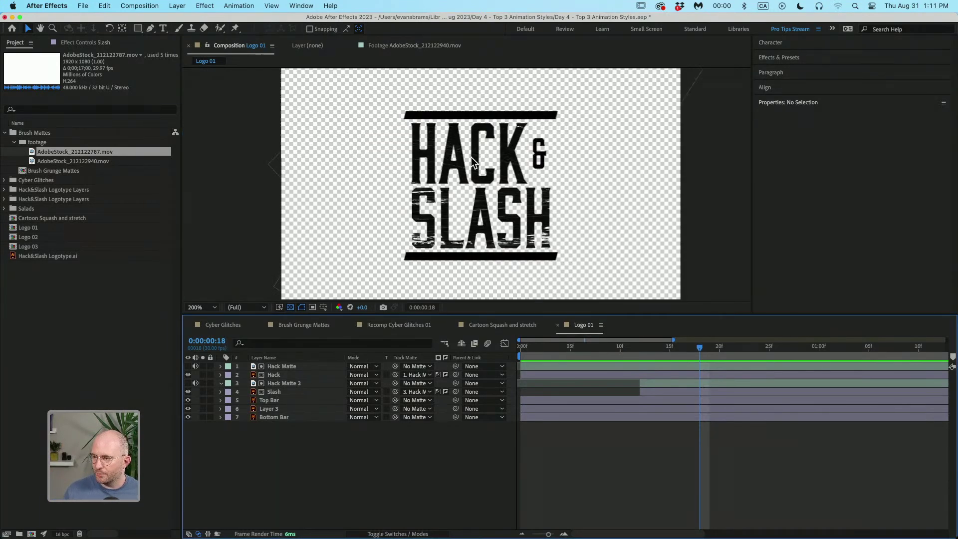
Step: Scrub the SLASH reveal to frame 17 and time-stretch Hack Matte 2 with a stretch factor of 50
click(643, 384)
drag(641, 358, 687, 354)
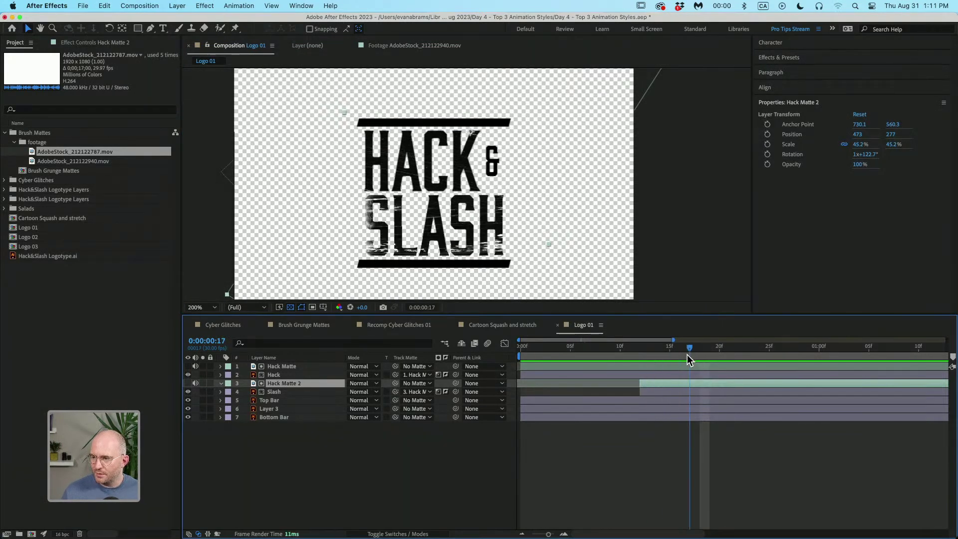
right_click(665, 384)
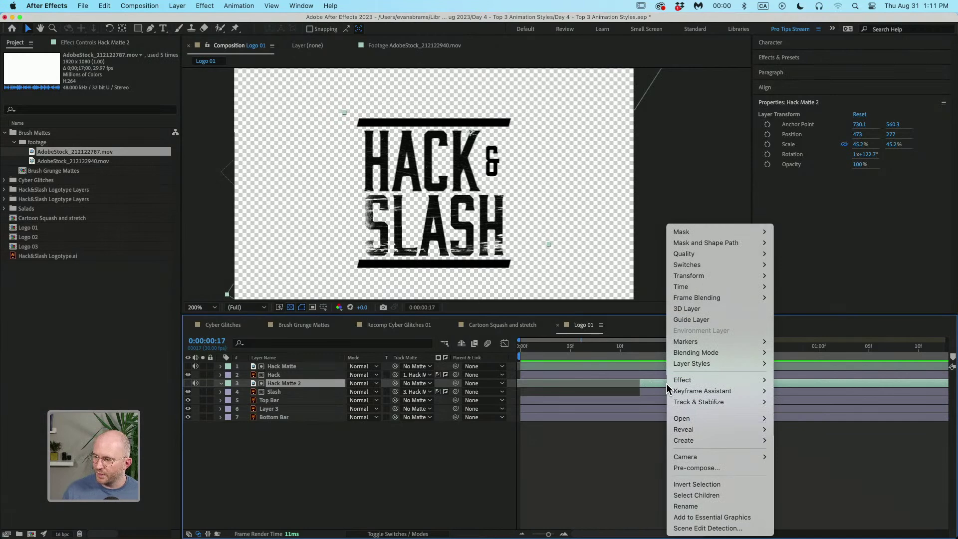
mouse_move(709, 289)
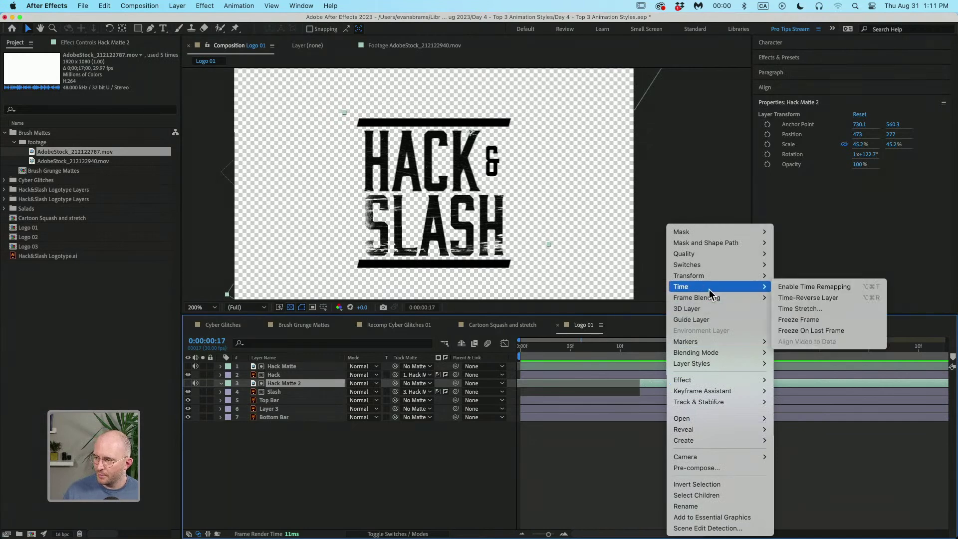
click(798, 309)
drag(8, 126, 580, 209)
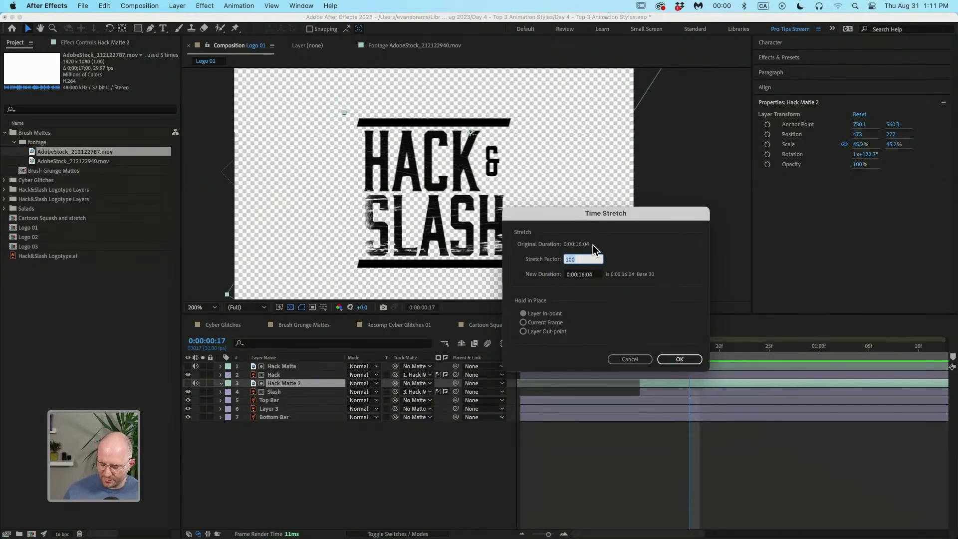
text(20)
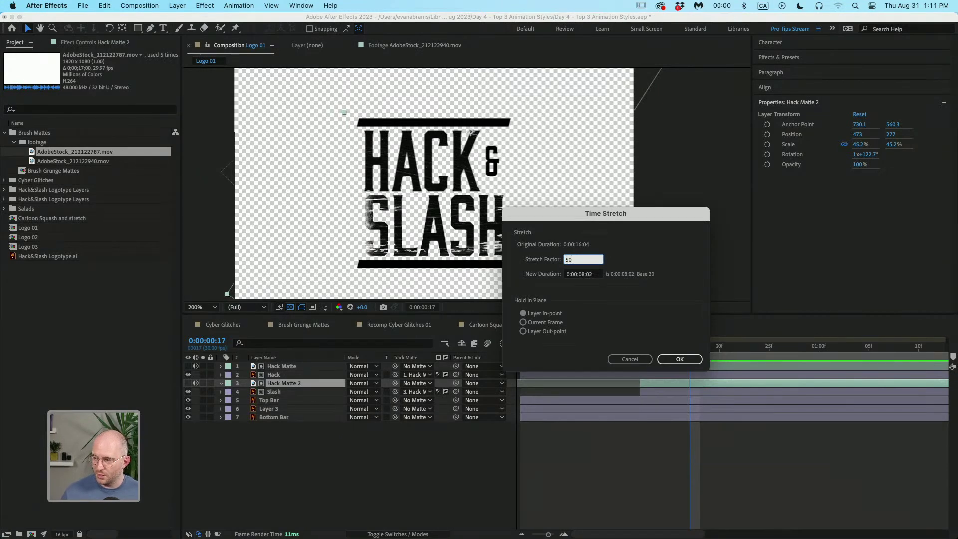
text(1)
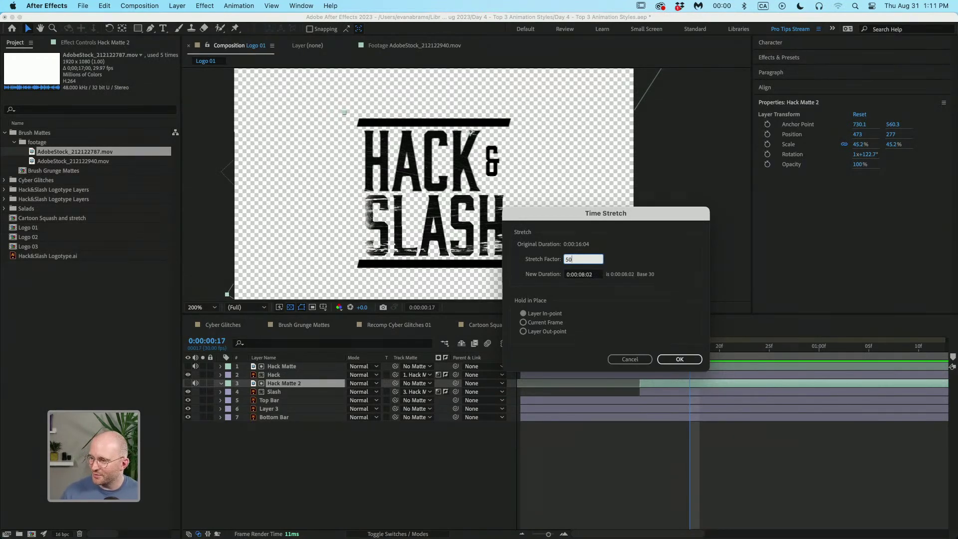
key(Return)
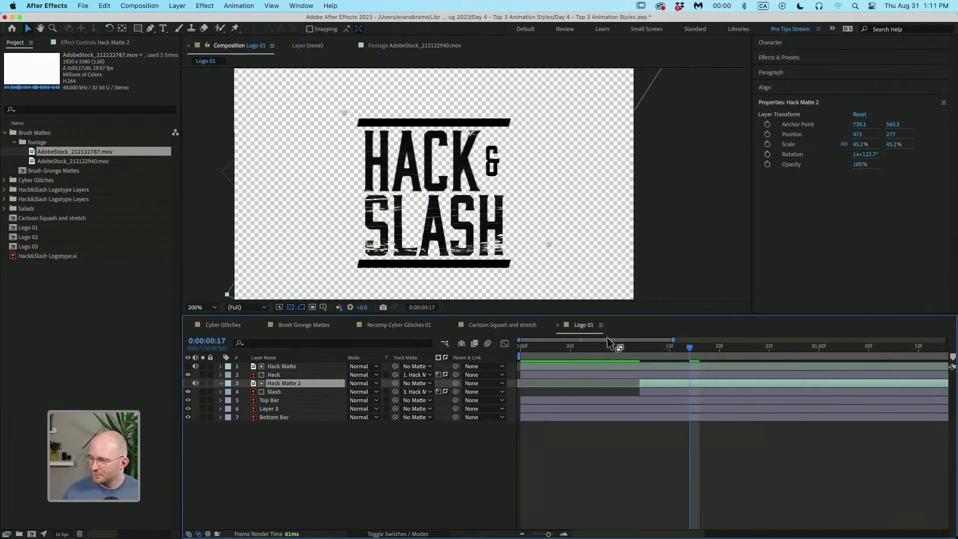
Step: Scrub back and forth through the SLASH reveal up to frame 23 to examine the brush timing, ending at frame 17
drag(644, 346, 686, 355)
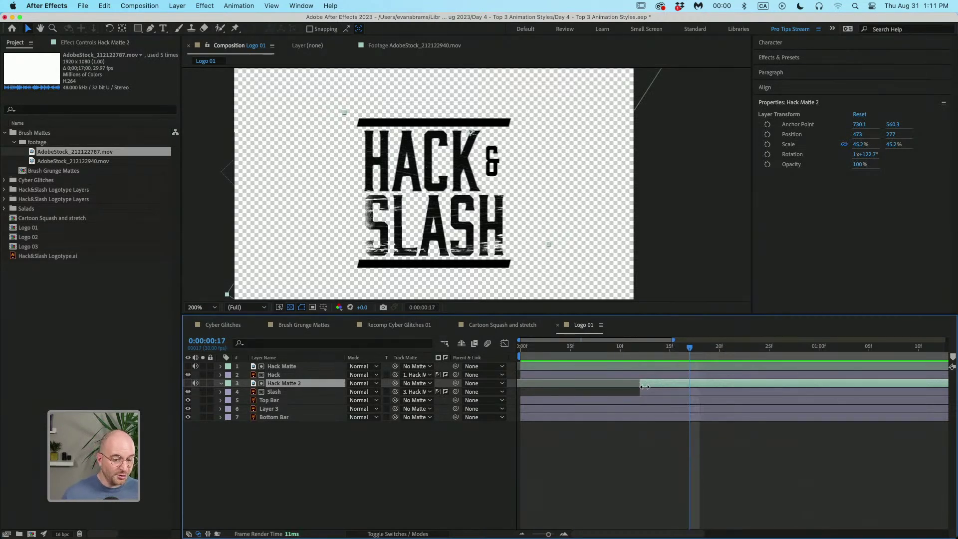
drag(684, 343, 749, 349)
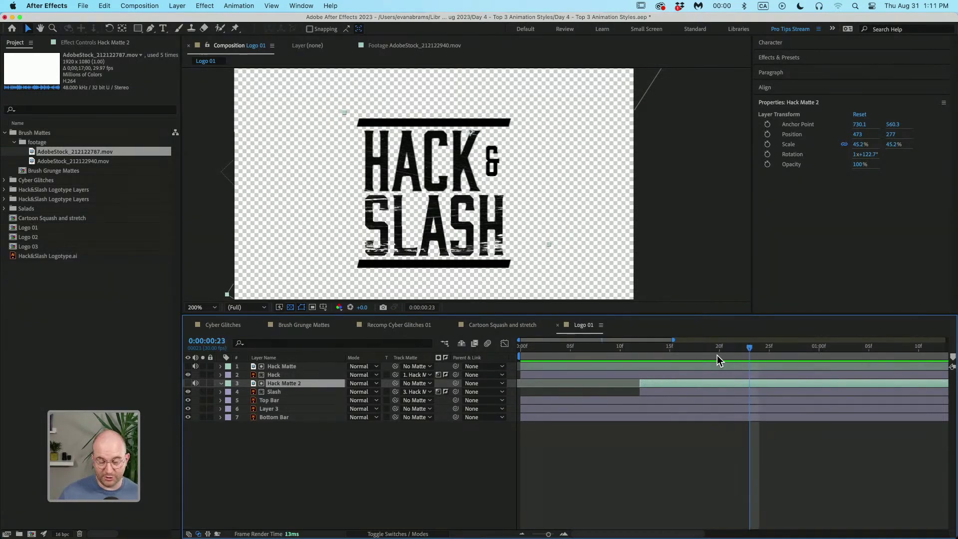
click(648, 348)
drag(645, 352, 712, 336)
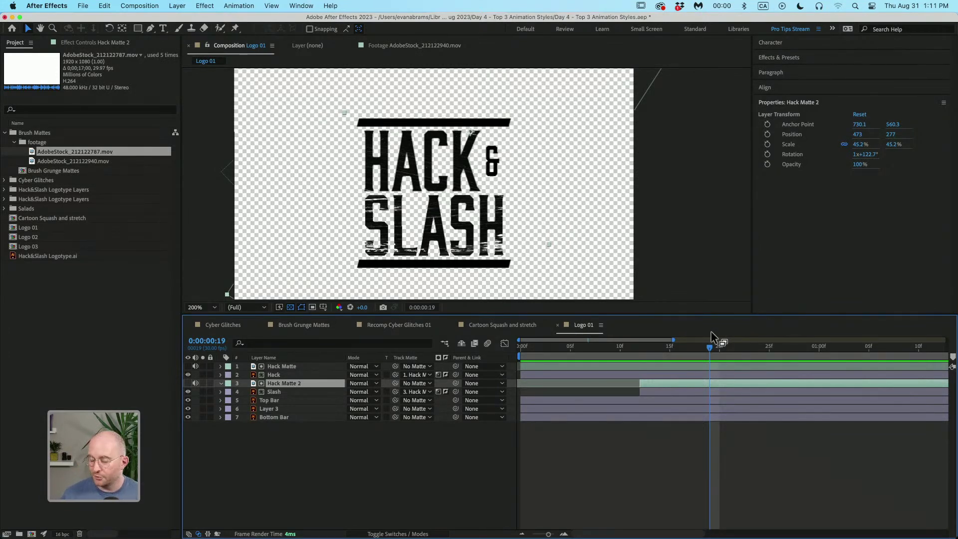
drag(710, 346, 692, 354)
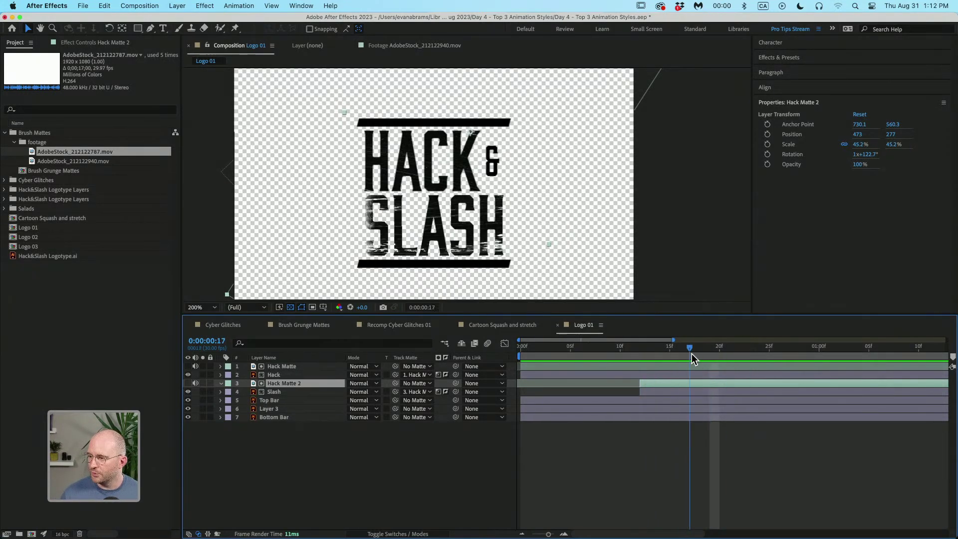
Step: Undo the frame 12 delay of Slash and its matte, move the playhead to frame 10, and clear the selection
key(super+z)
key(super+z)
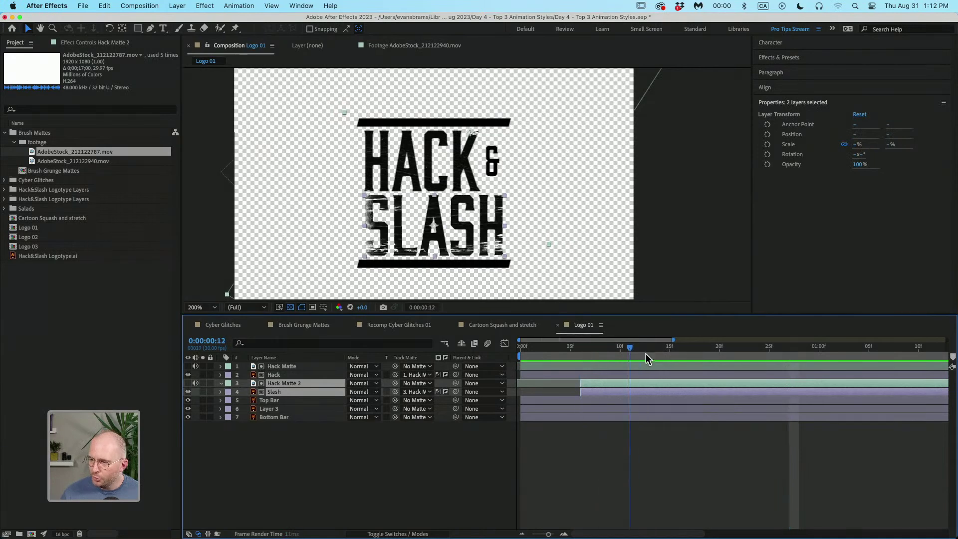
click(620, 346)
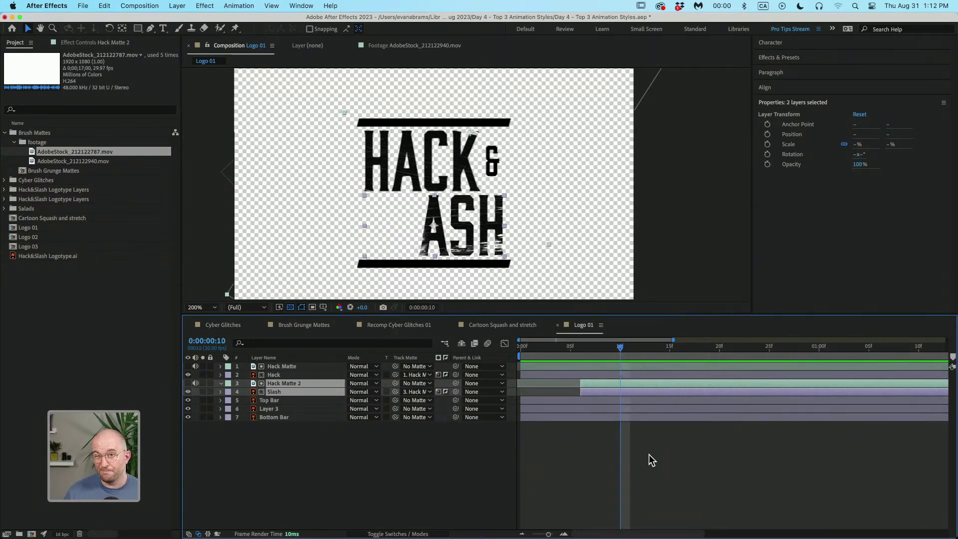
click(645, 444)
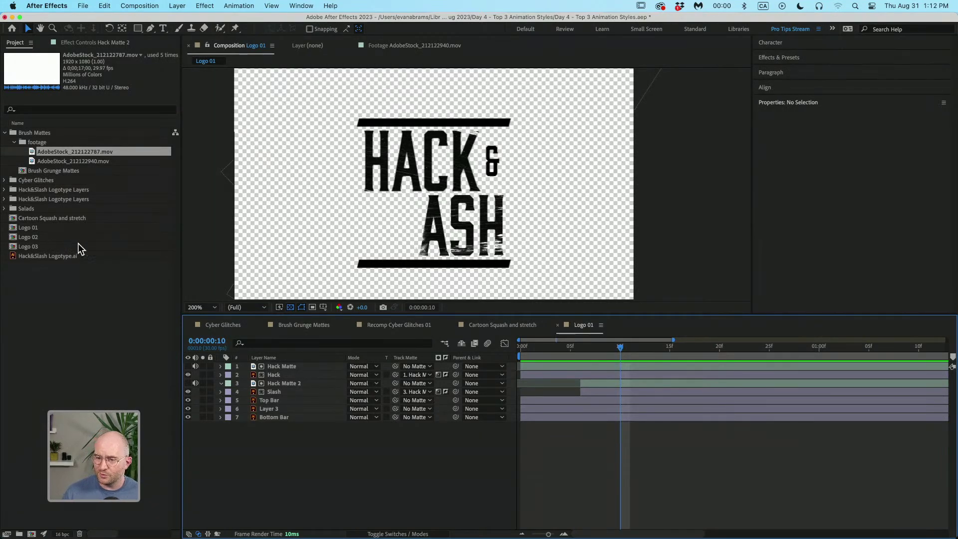
Step: Open the Logo 02 composition and inspect the Hack & Slash artwork at 200%, ending on the first frame
double_click(63, 237)
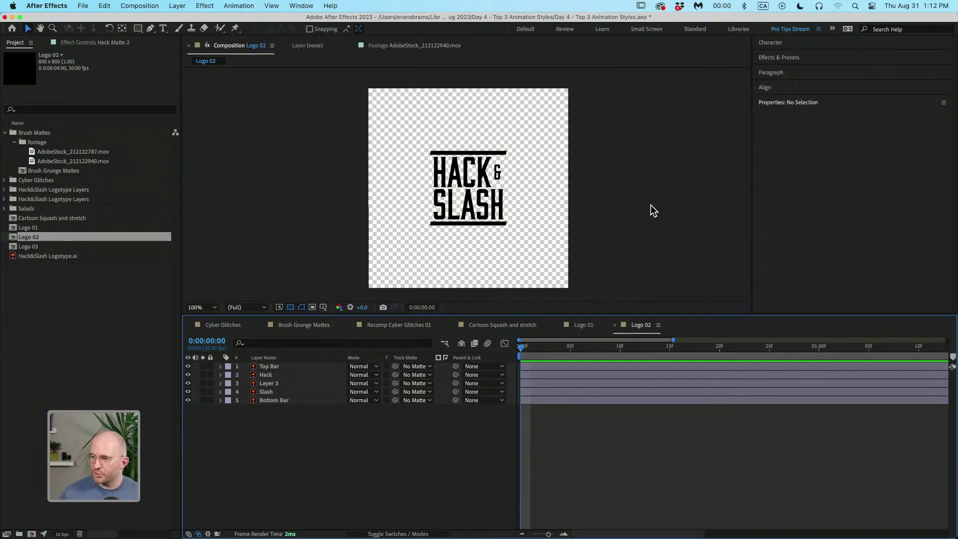
click(470, 183)
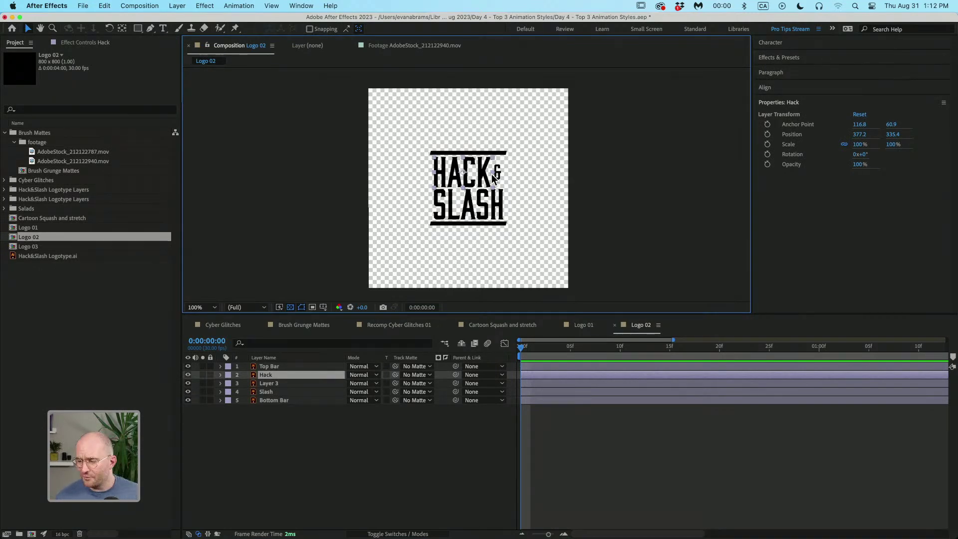
key(period)
key(space)
drag(508, 183, 509, 184)
drag(527, 349, 549, 349)
key(Home)
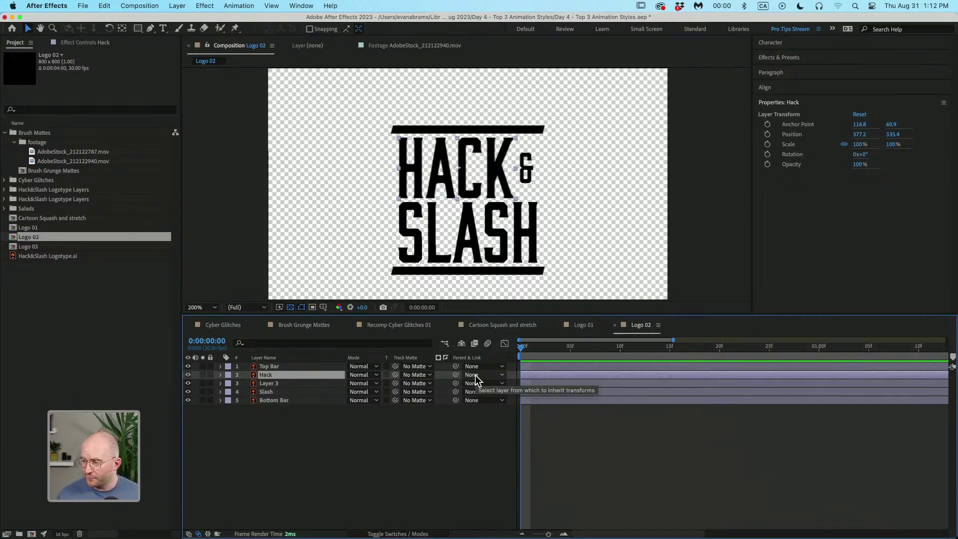
Step: Select all five logo layers in Logo 02 and show their Opacity property
click(506, 465)
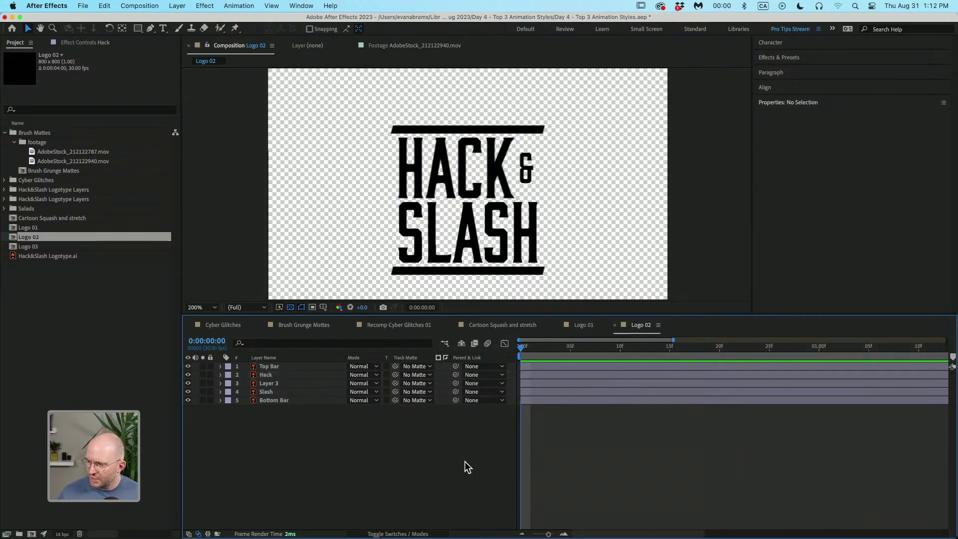
key(super+a)
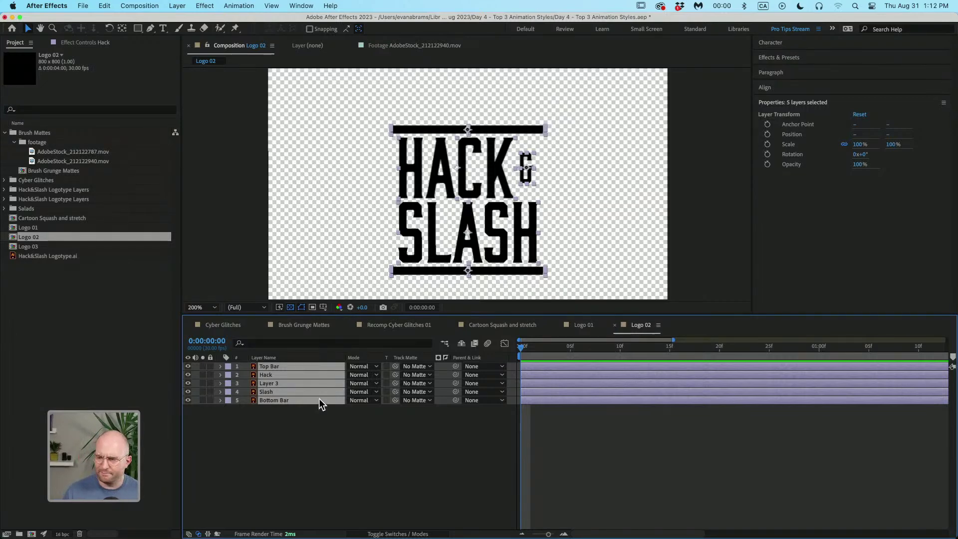
click(435, 411)
click(523, 355)
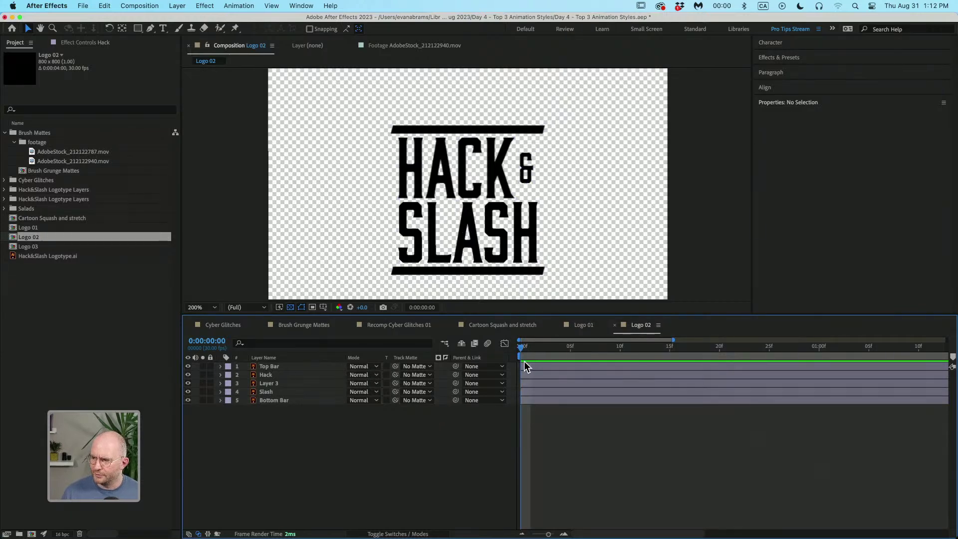
click(529, 383)
click(531, 400)
shift+click(533, 367)
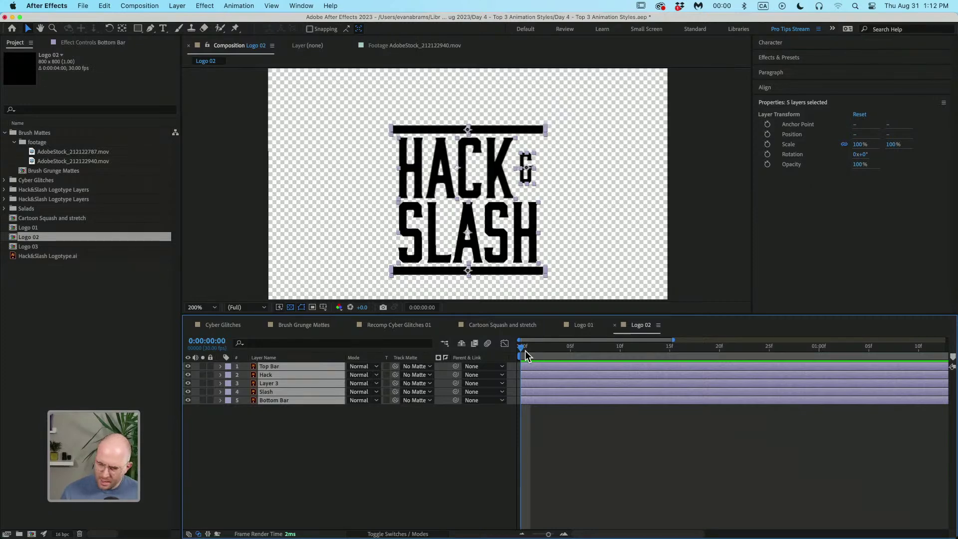
key(t)
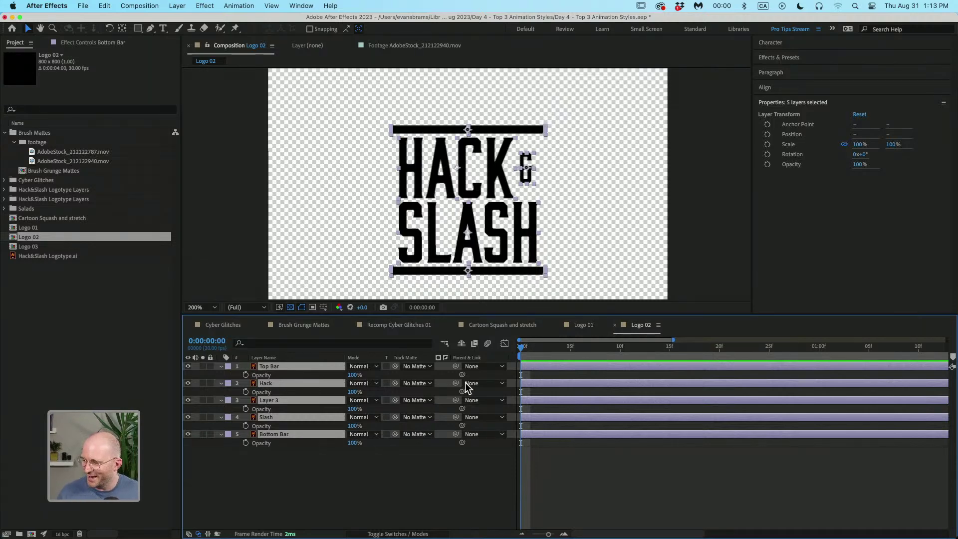
Step: Add a 100% Opacity keyframe to all five layers at 0:00:01:00
click(659, 351)
drag(671, 362, 819, 369)
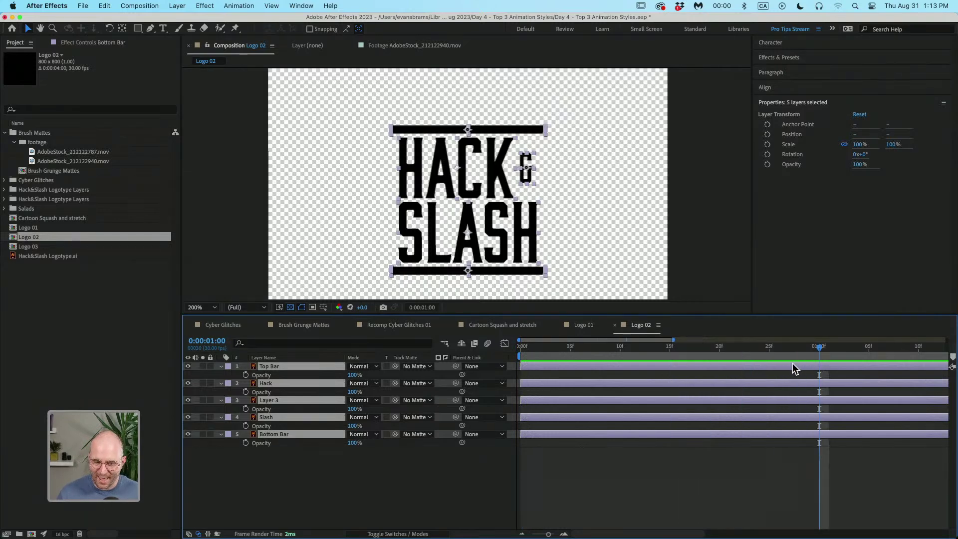
drag(246, 375, 250, 442)
key(space)
drag(805, 427, 782, 428)
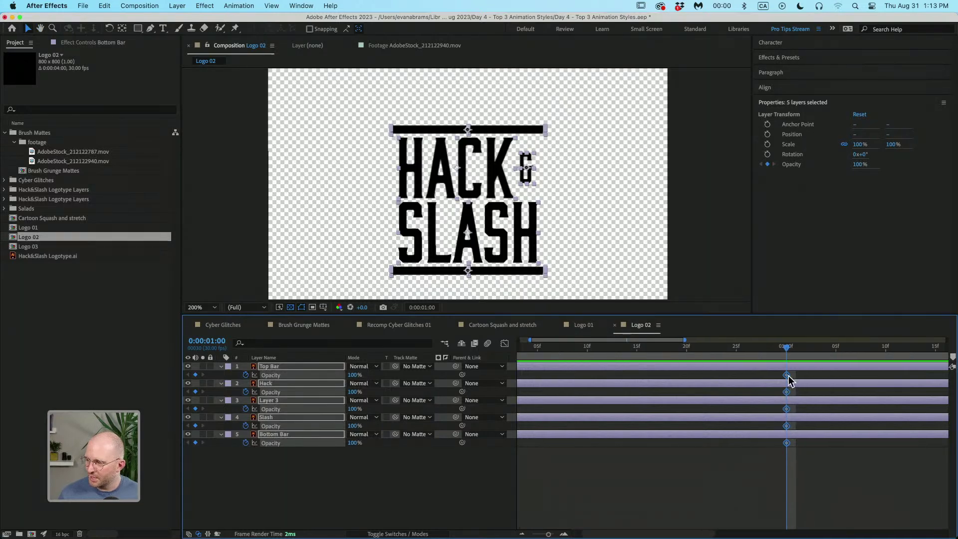
Step: Keyframe the opacity of all five layers to 0% at frame 28 and 100% at frame 26
key(Page_Up)
key(Page_Up)
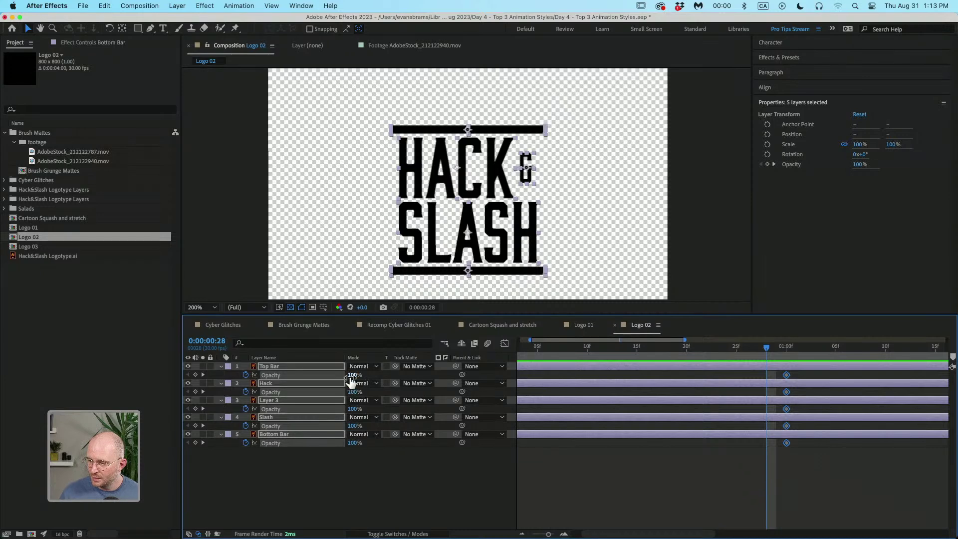
drag(352, 375, 339, 375)
key(Page_Up)
key(Page_Up)
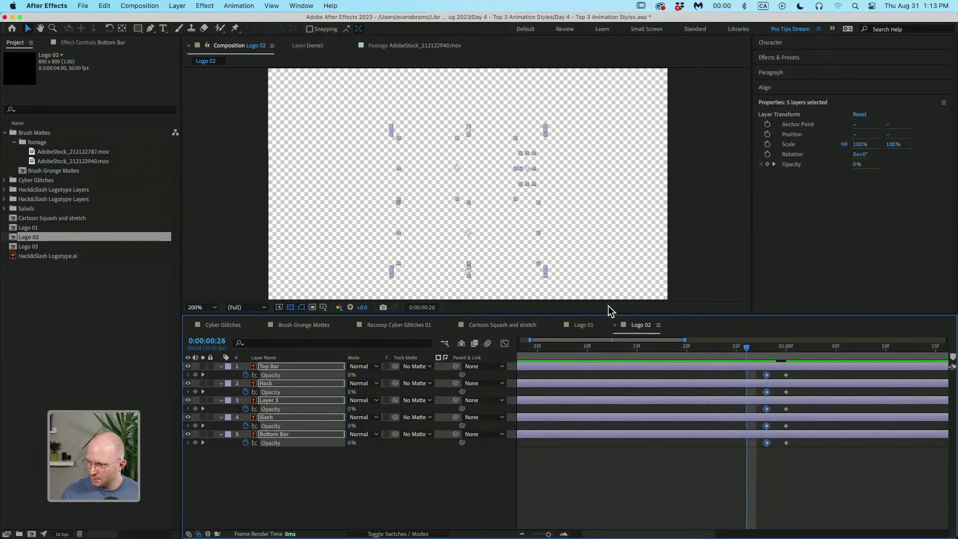
key(super+shift+a)
key(super+a)
drag(351, 392, 404, 392)
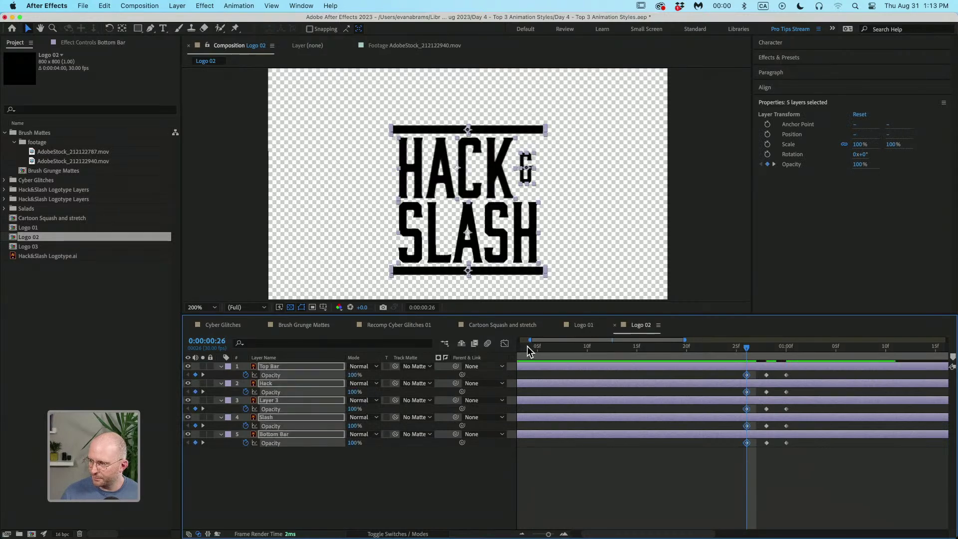
Step: Keyframe the opacity of all five layers to 0% at frame 24 and 100% at frame 22
key(Page_Up)
key(Page_Up)
key(Page_Up)
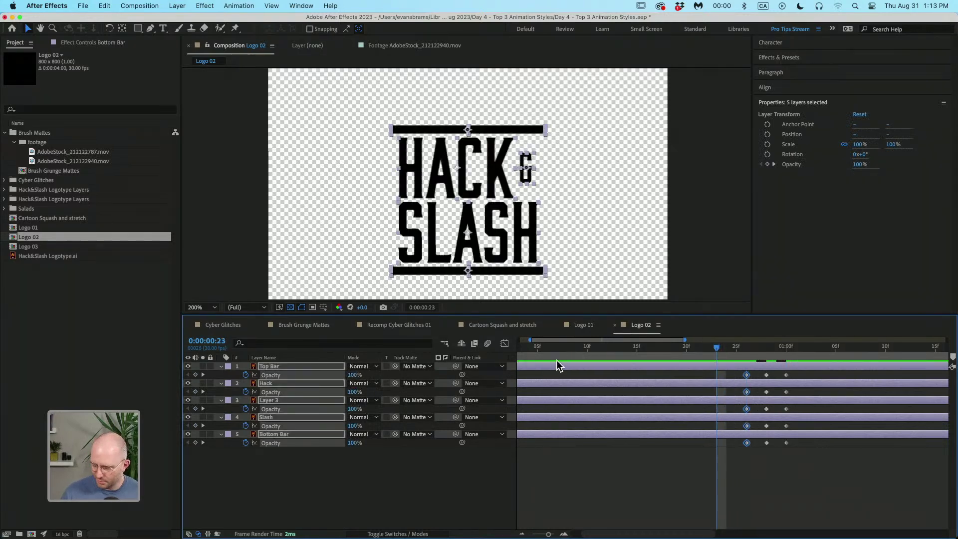
key(Page_Down)
key(Page_Down)
key(Page_Up)
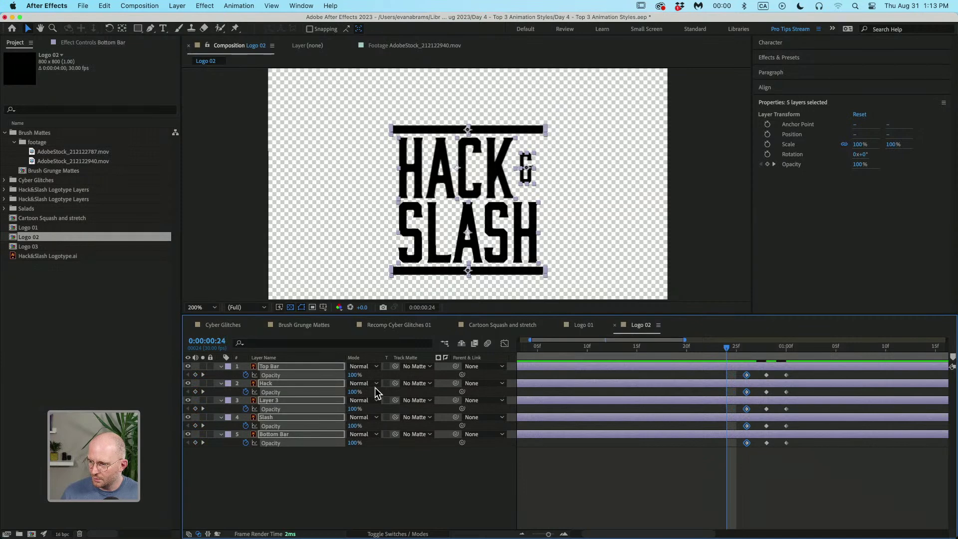
drag(355, 375, 250, 394)
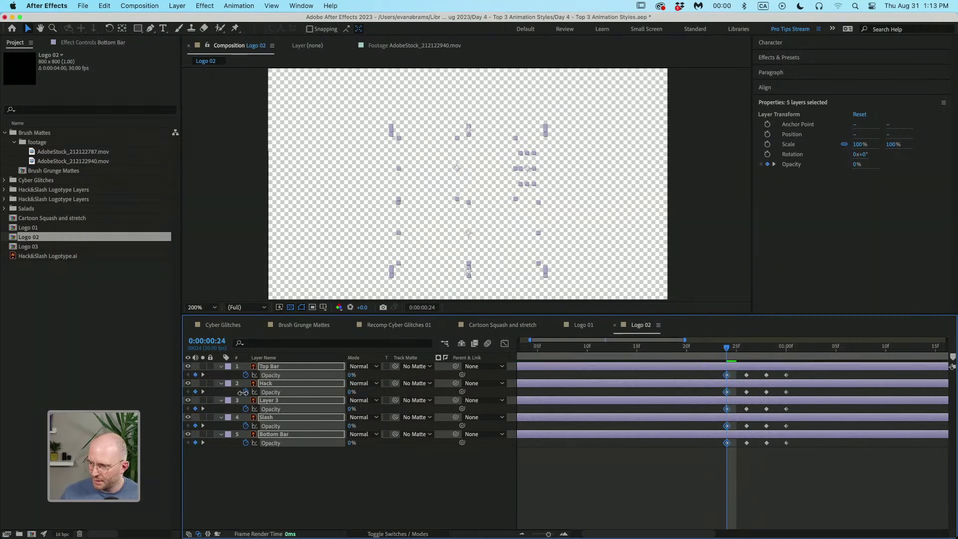
key(Page_Up)
key(Page_Up)
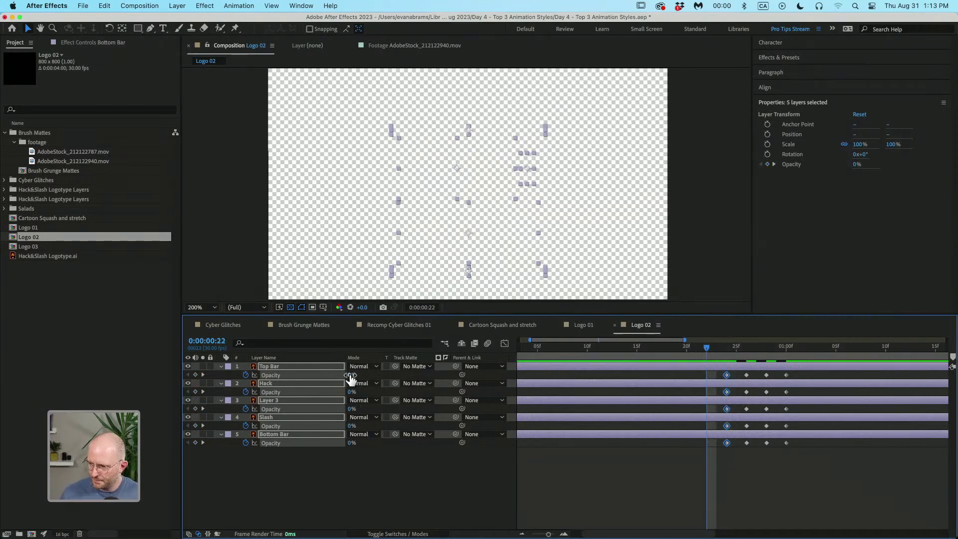
drag(351, 374, 493, 378)
Step: Trim the in points of all five layers to frame 20 and clear the selection
click(689, 347)
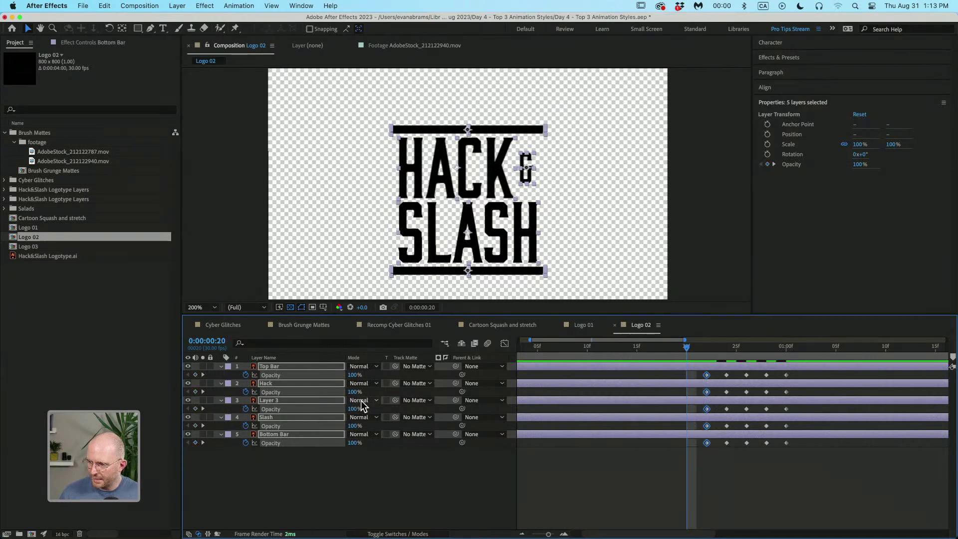
key(alt+bracketleft)
click(671, 375)
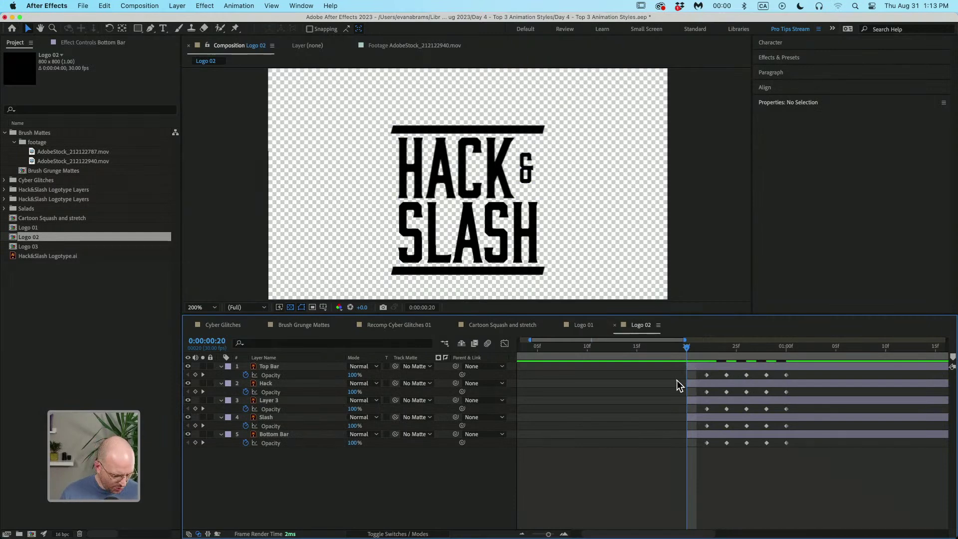
Step: Scrub through the flicker, then convert all opacity keyframes on the five layers to hold keyframes
click(702, 367)
click(659, 351)
drag(659, 351, 747, 357)
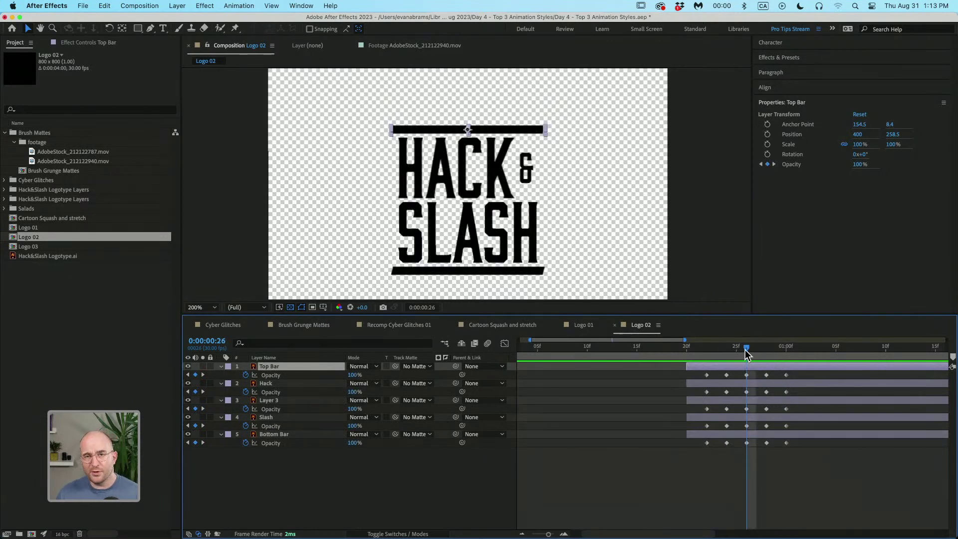
drag(747, 353, 737, 351)
drag(797, 376, 653, 449)
right_click(727, 446)
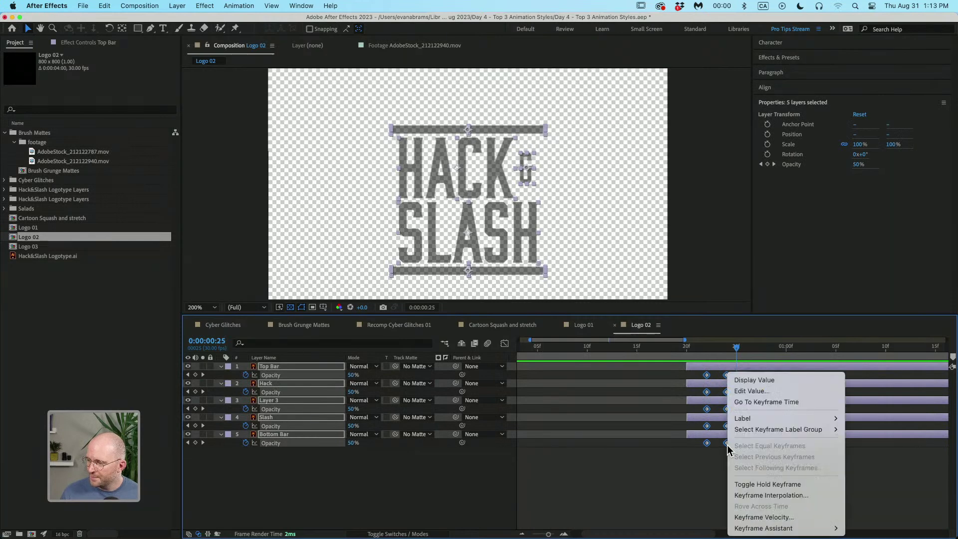
click(767, 484)
Step: Shift all five layers and their opacity keyframes earlier so that they start at frame 7
click(697, 353)
drag(695, 352, 632, 371)
click(649, 474)
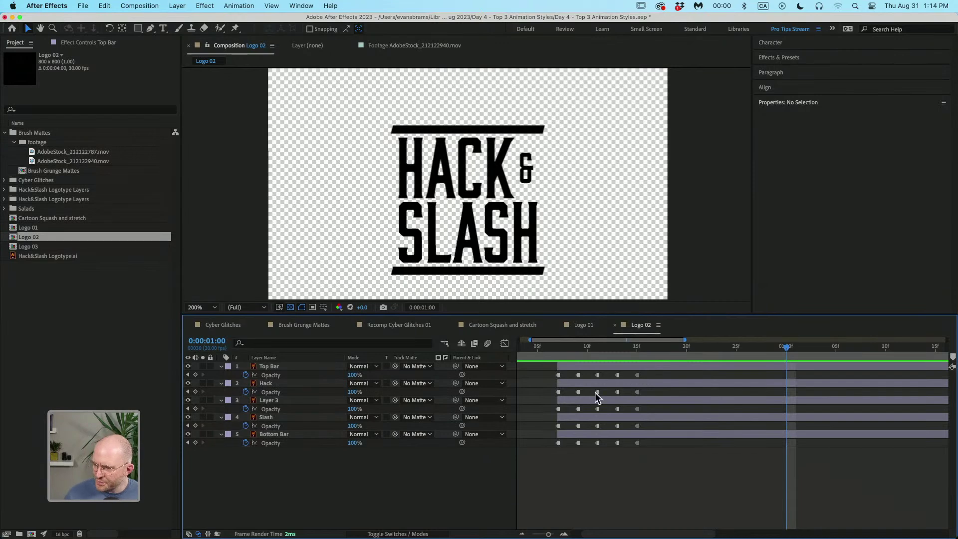
Step: Copy the last two opacity keyframes of Hack and paste them at frame 17 on the same layer
click(637, 350)
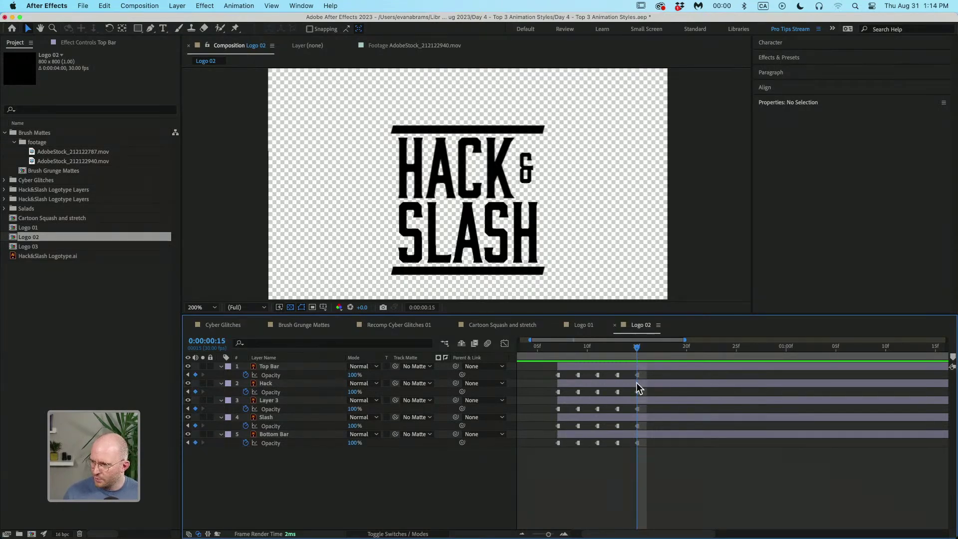
drag(675, 393, 603, 395)
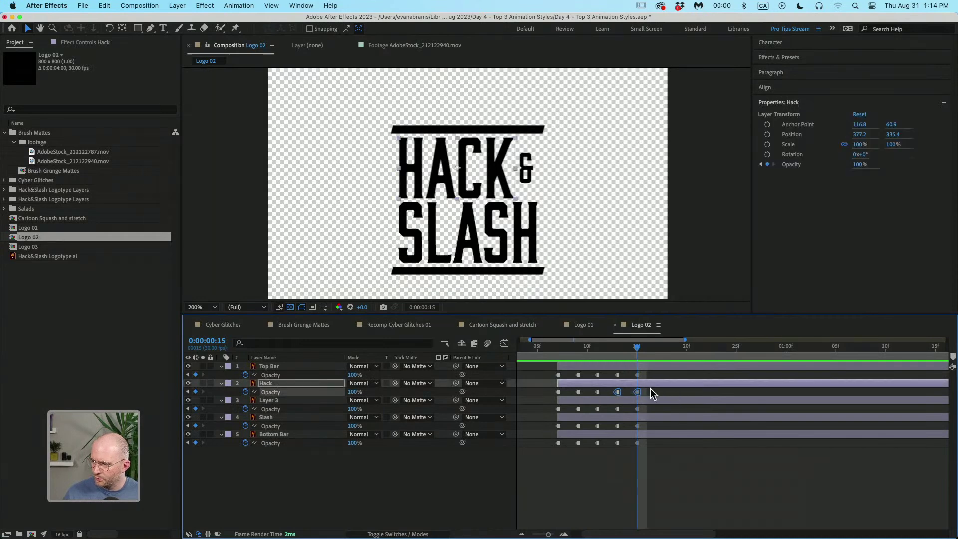
drag(647, 350, 658, 369)
key(super+v)
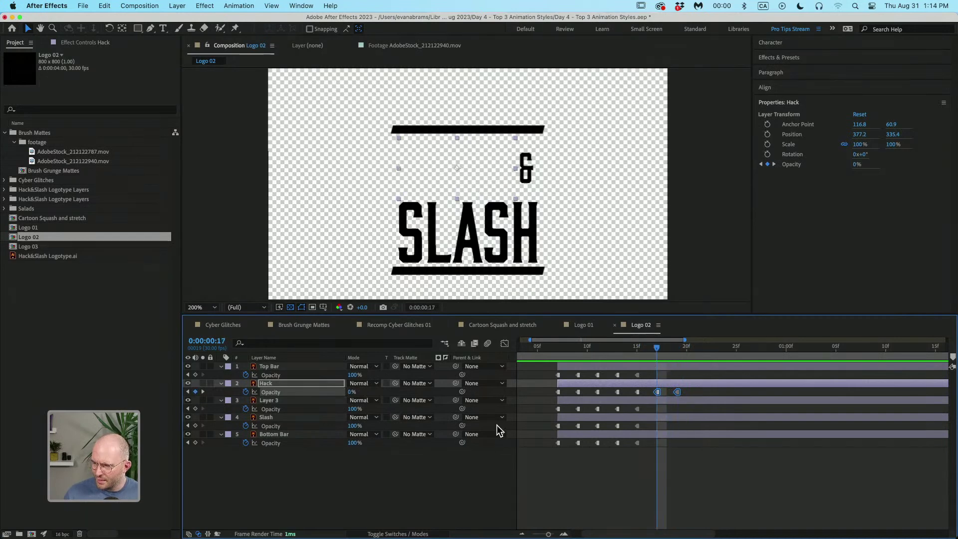
Step: Lengthen the Slash flicker by pasting the copied opacity keyframe pair at frames 17 and 21
click(675, 417)
key(super+v)
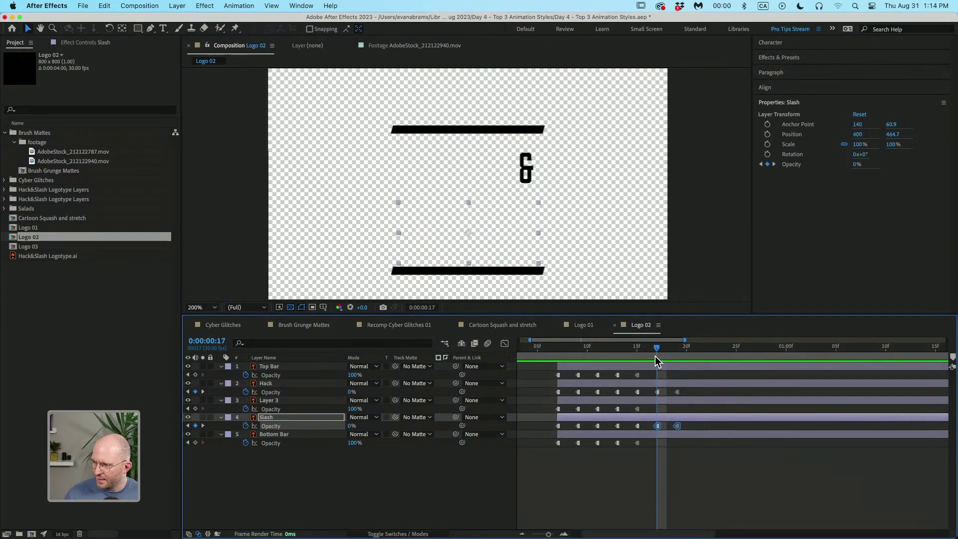
drag(678, 354, 563, 394)
key(super+v)
key(Home)
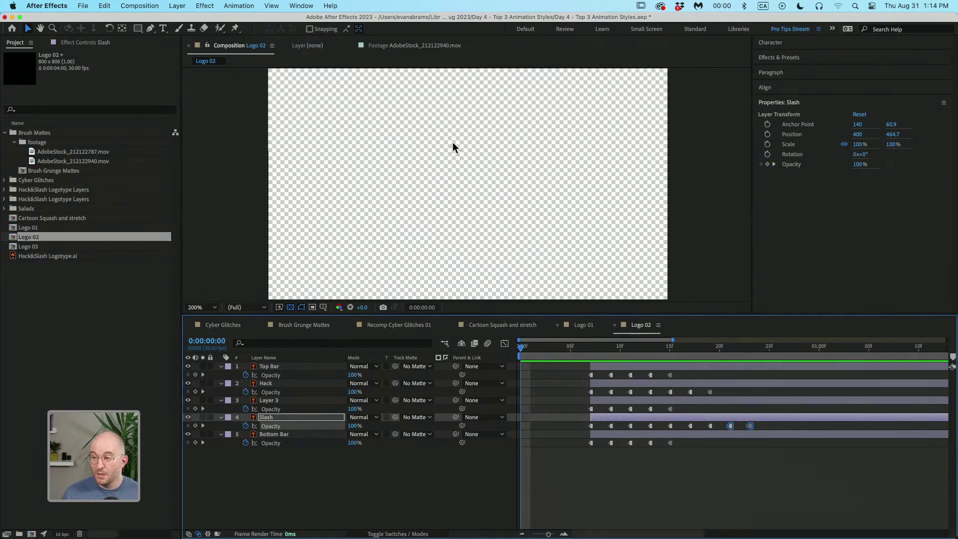
Step: Stagger the layers so Hack starts at frame 2, Layer 3 at frame 12 and Slash at frame 18
scroll(450, 127, down, 1)
click(627, 468)
drag(643, 387, 590, 393)
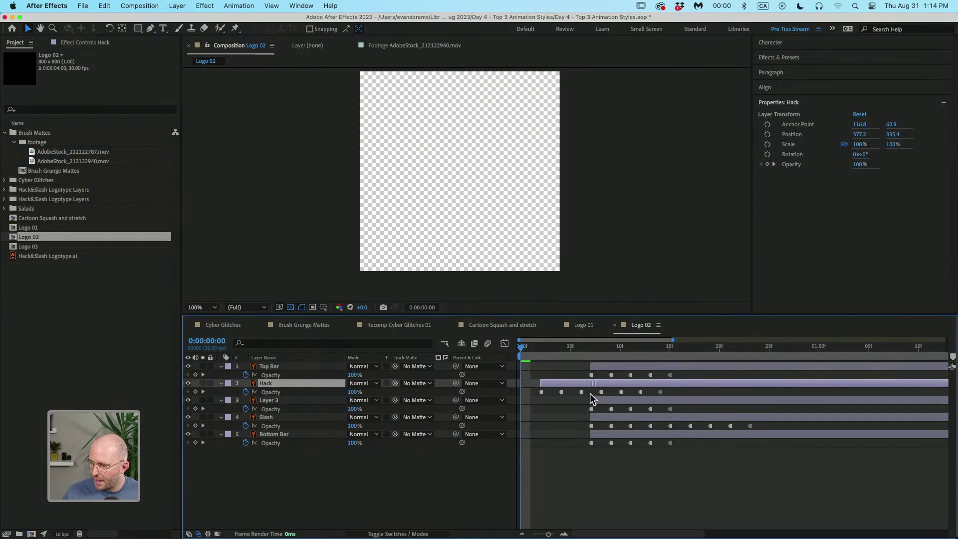
mouse_move(534, 345)
mouse_down()
mouse_move(552, 346)
mouse_move(540, 346)
mouse_up()
drag(609, 400, 729, 420)
Step: Delay Top Bar and Bottom Bar together so that they start at 0:00:01:02
click(678, 433)
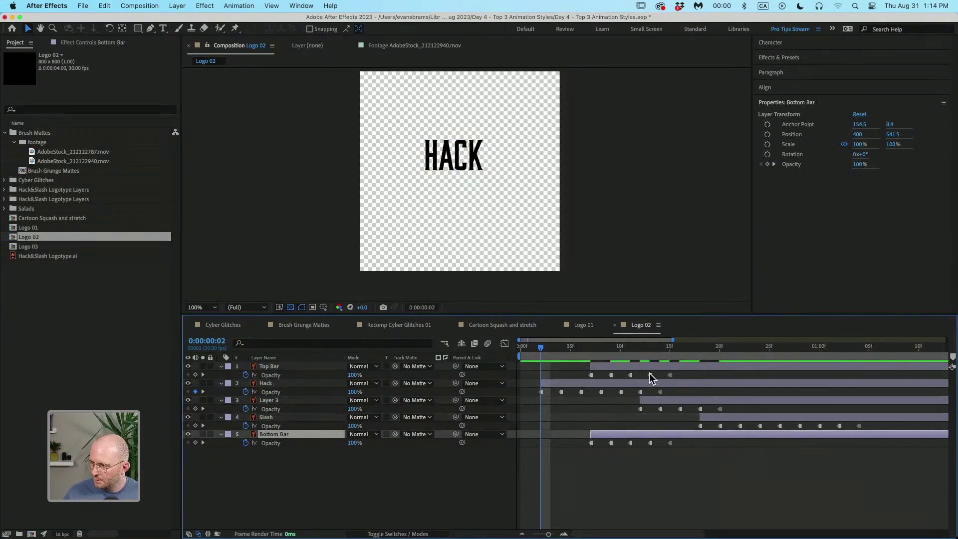
shift+click(628, 368)
drag(628, 368, 874, 365)
click(786, 480)
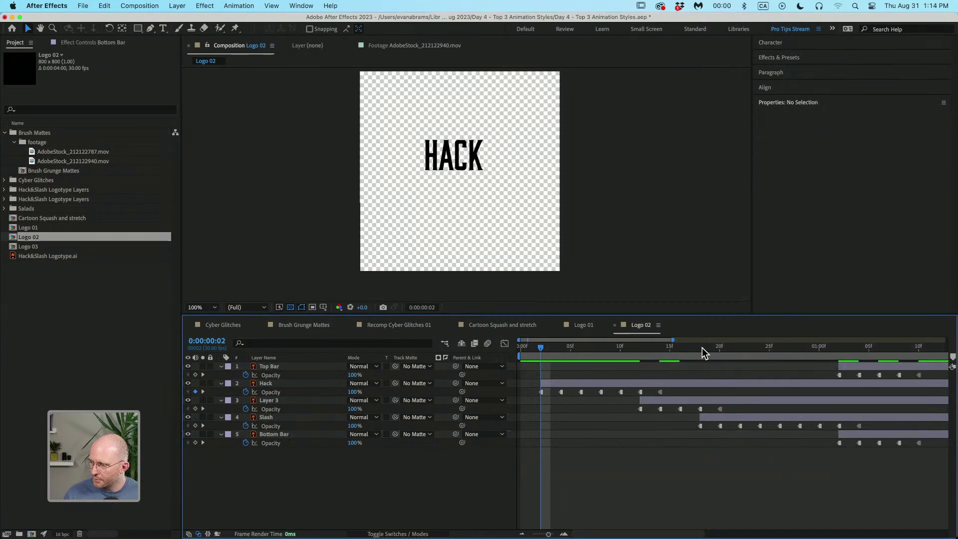
Step: Preview the staggered flicker reveal from the beginning, then select Logo 02 in the project
key(space)
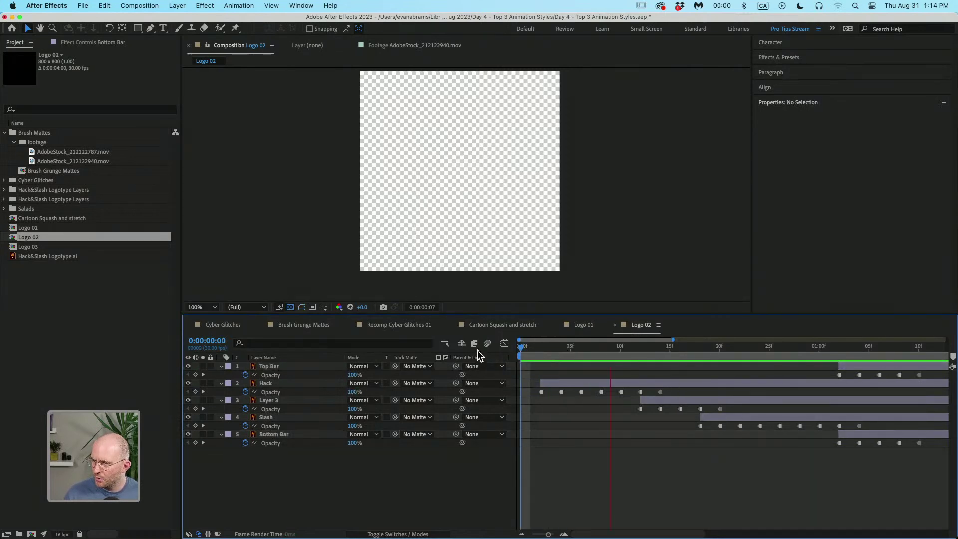
key(minus)
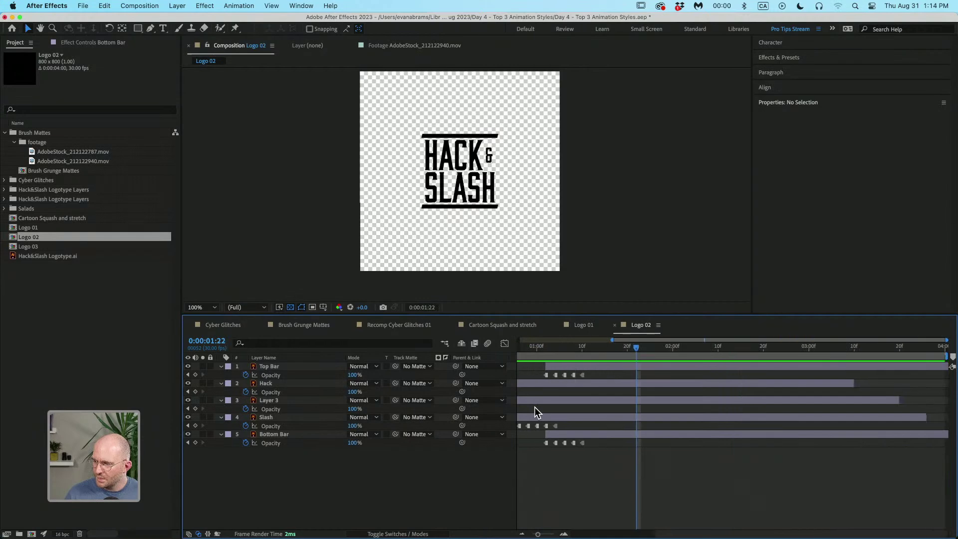
key(space)
key(space)
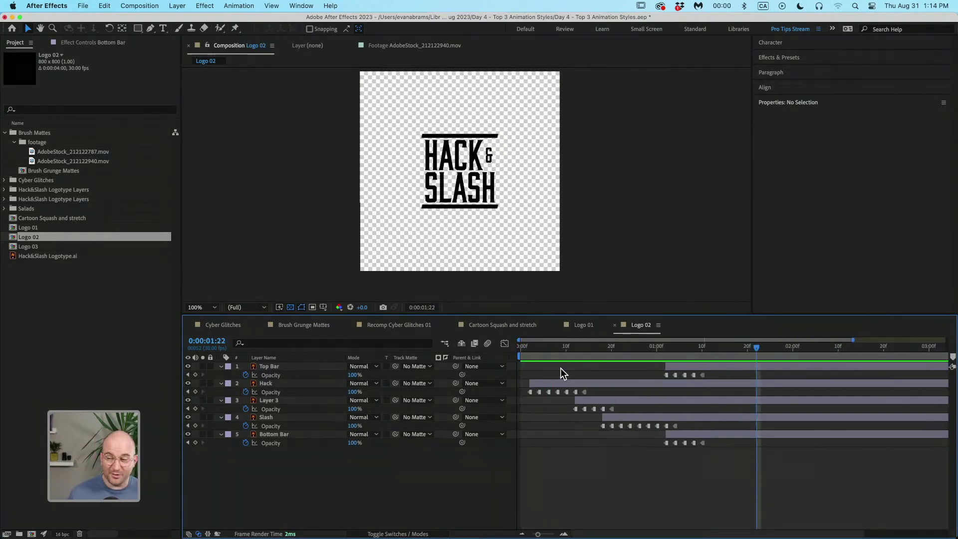
key(Home)
key(space)
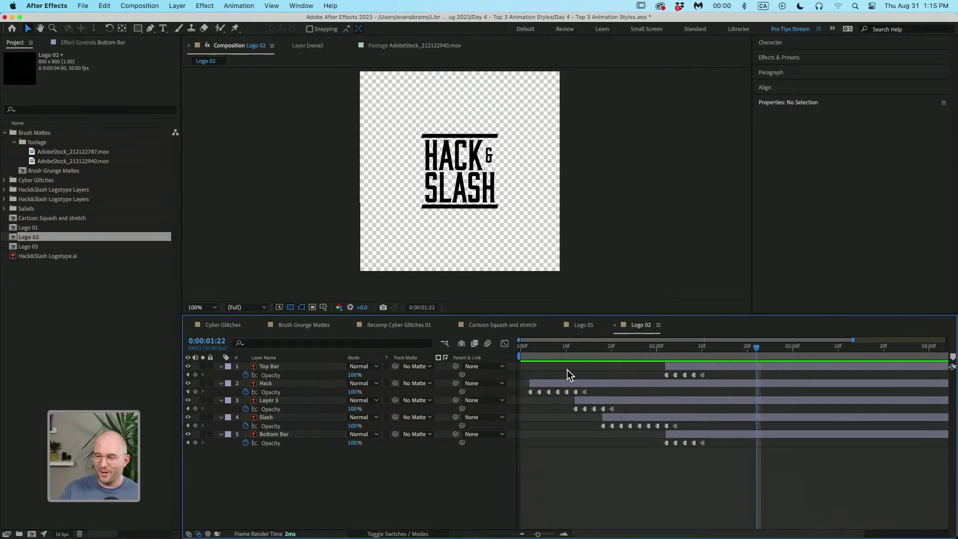
click(162, 353)
click(32, 238)
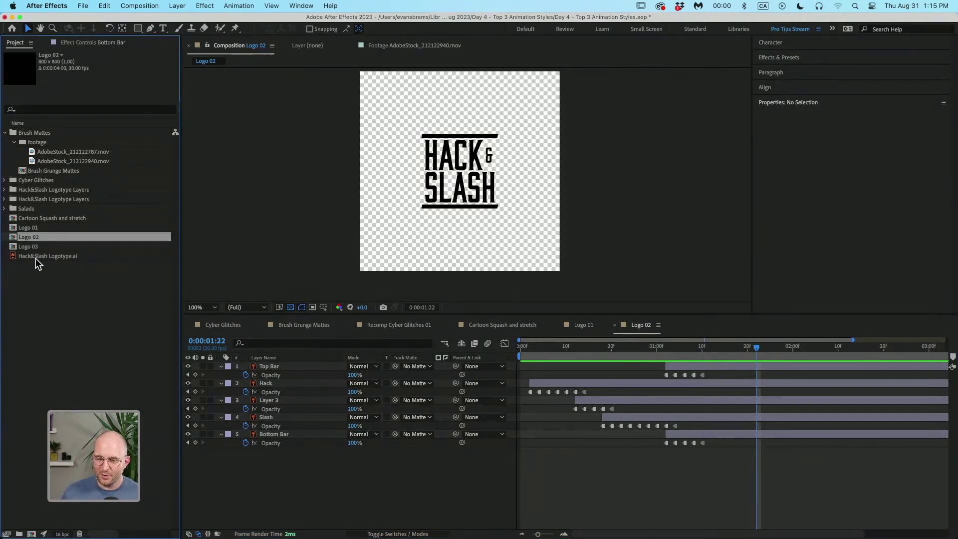
Step: Create a new composition from Logo 02 and move to about 0:00:01:09 in its reveal
mouse_move(34, 531)
mouse_down()
mouse_move(34, 479)
mouse_move(33, 531)
mouse_up()
drag(616, 347, 658, 375)
click(605, 417)
Step: Add an 800 × 800 px dark gray solid to Logo 04 as a background behind the logo
right_click(562, 396)
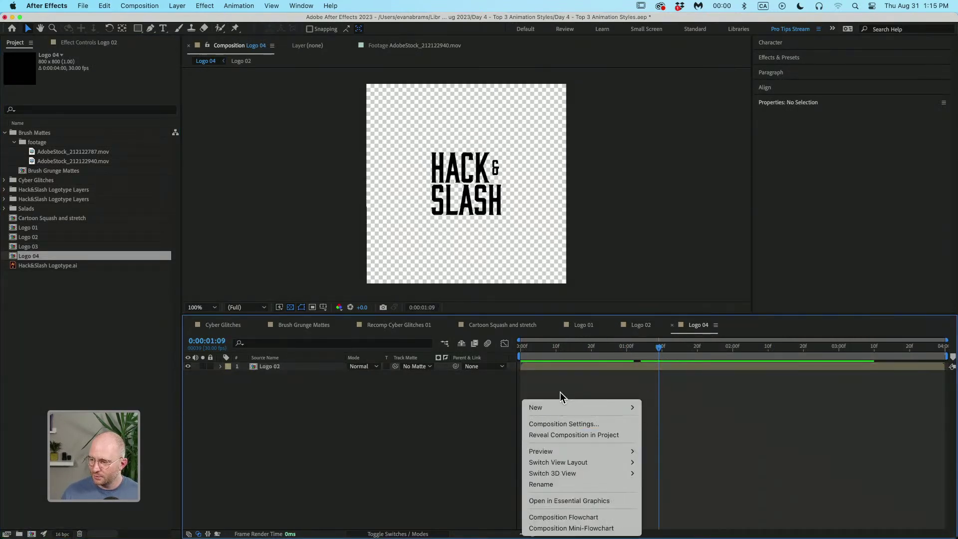
mouse_move(561, 407)
click(656, 435)
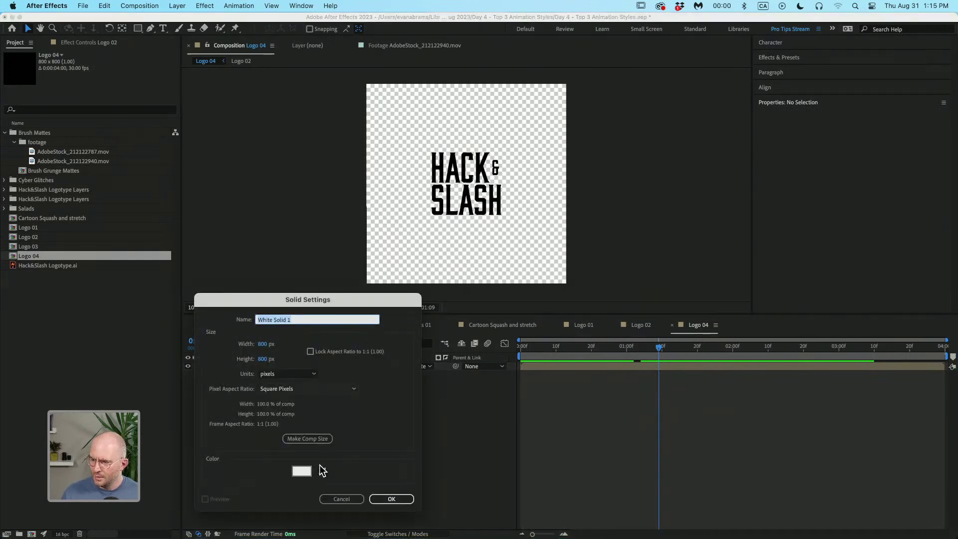
click(302, 470)
drag(397, 192, 274, 269)
click(508, 155)
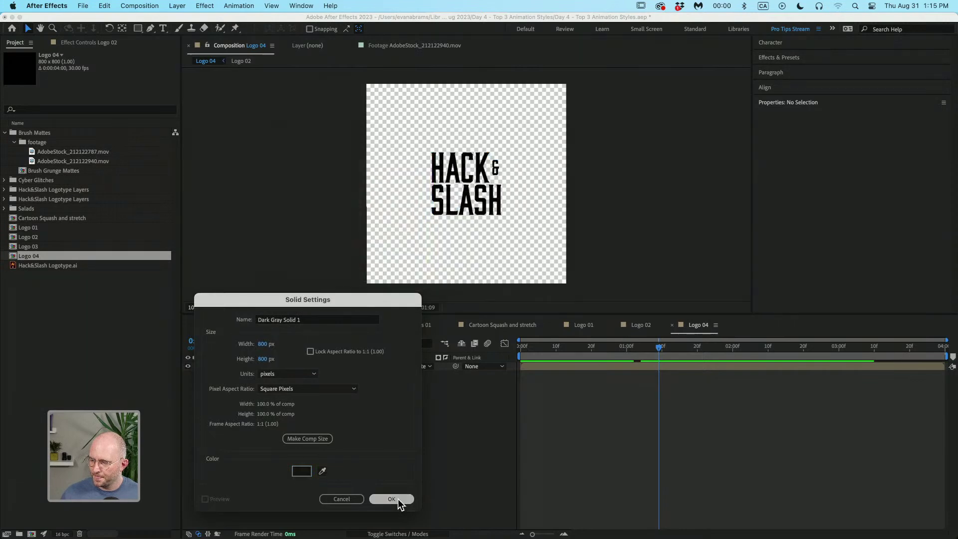
click(391, 498)
Step: Apply the Fill effect to the nested Logo 02 layer
click(299, 367)
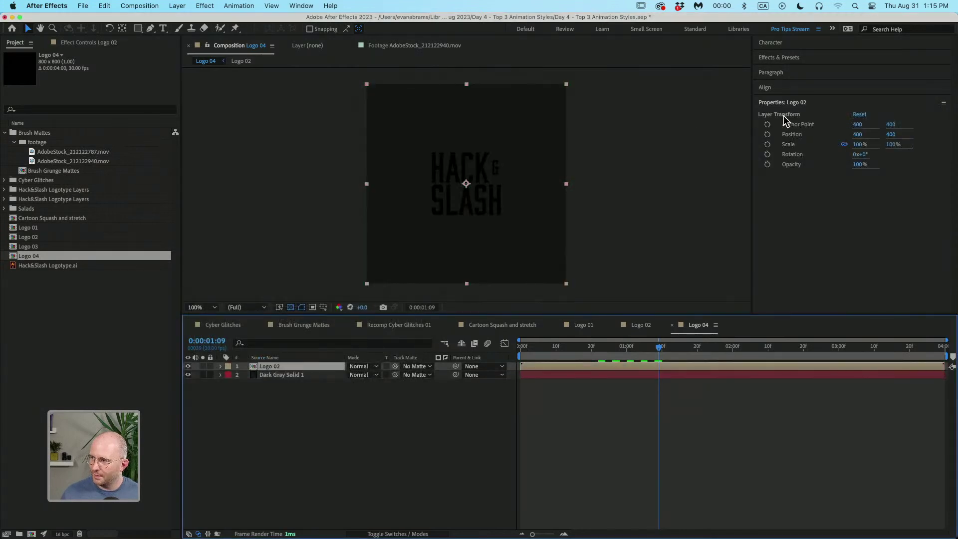
click(782, 58)
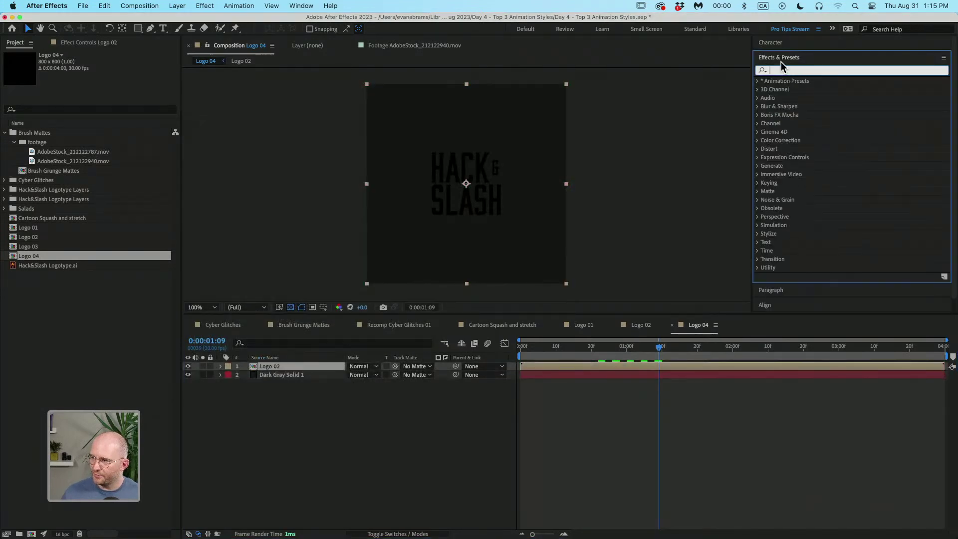
text(fill)
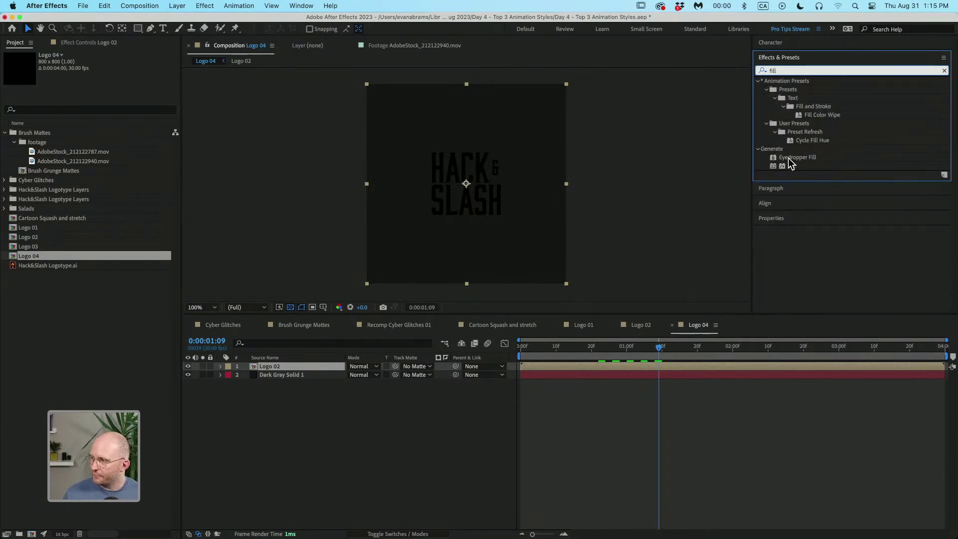
click(790, 166)
double_click(791, 166)
Step: Add the Glow effect to the Logo 02 layer after Fill and preview the glowing reveal
click(792, 69)
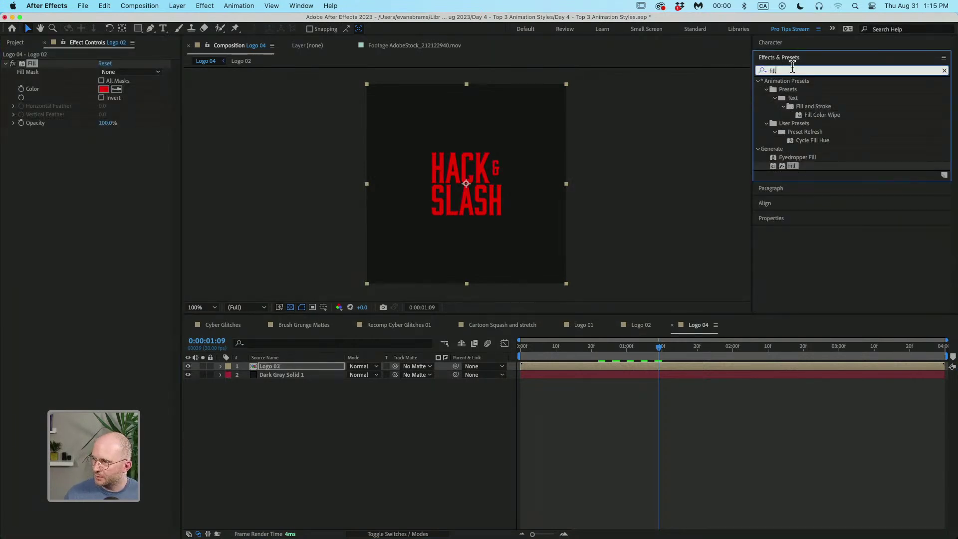
text(glow)
drag(804, 165, 640, 367)
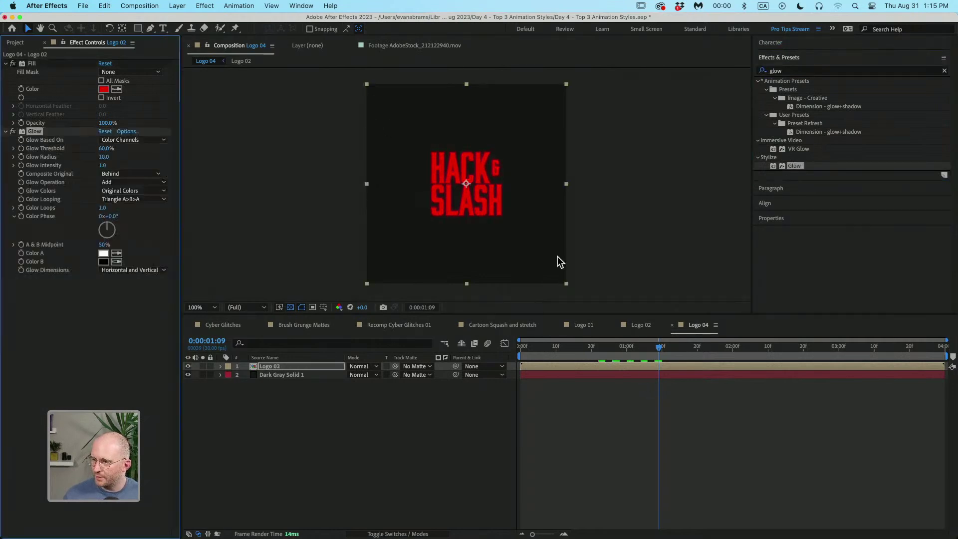
click(520, 346)
key(space)
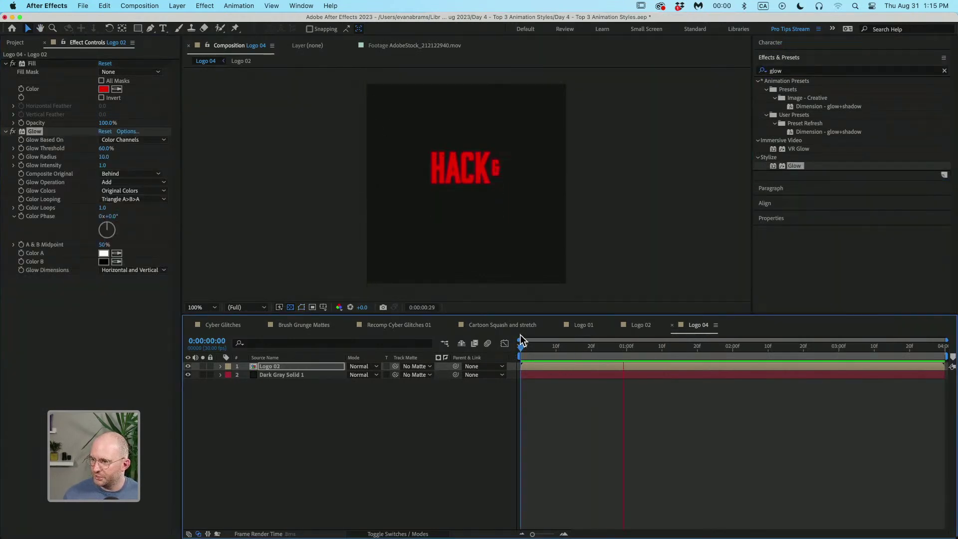
scroll(469, 187, up, 1)
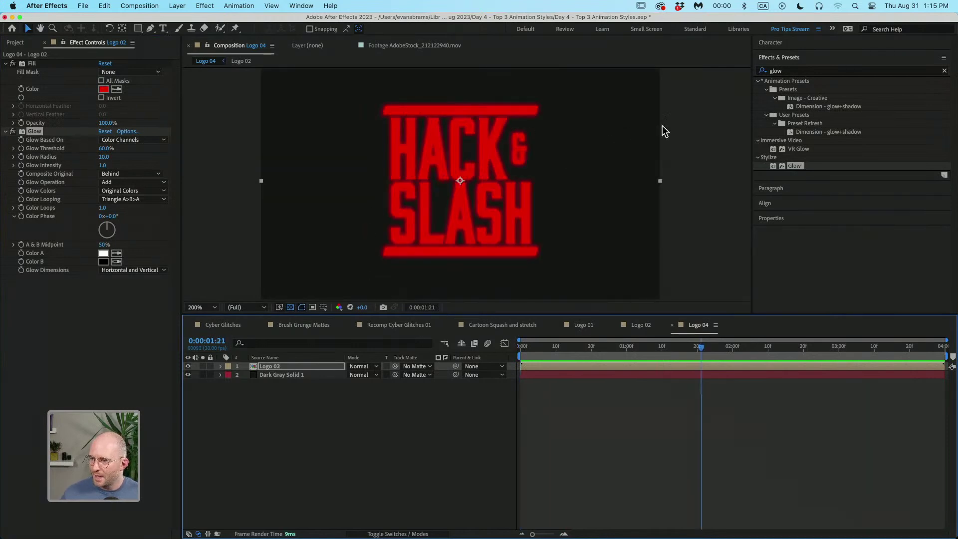
Step: Insert a Venetian Blinds effect between Fill and Glow on Logo 02 with Transition Completion at 50%
click(821, 70)
text(ven)
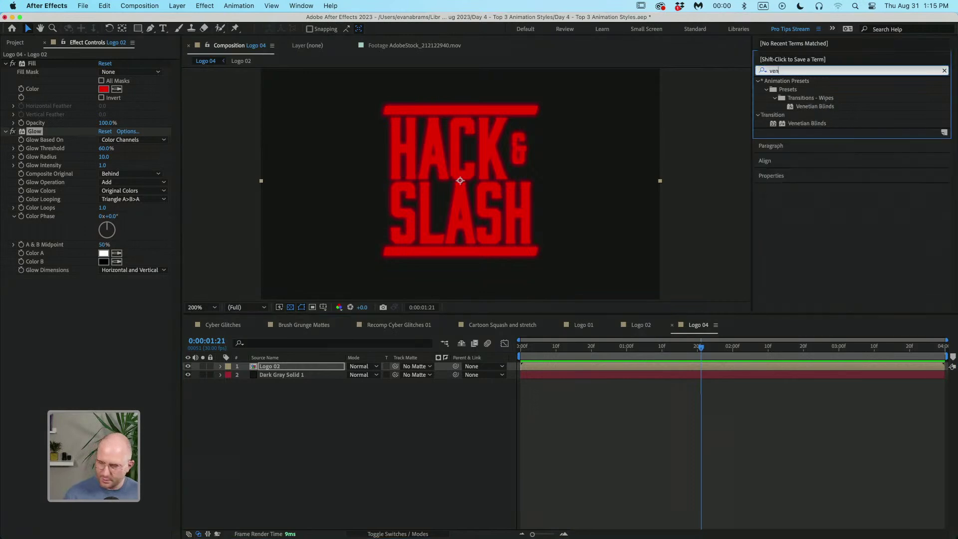
drag(807, 123, 64, 133)
scroll(468, 139, up, 2)
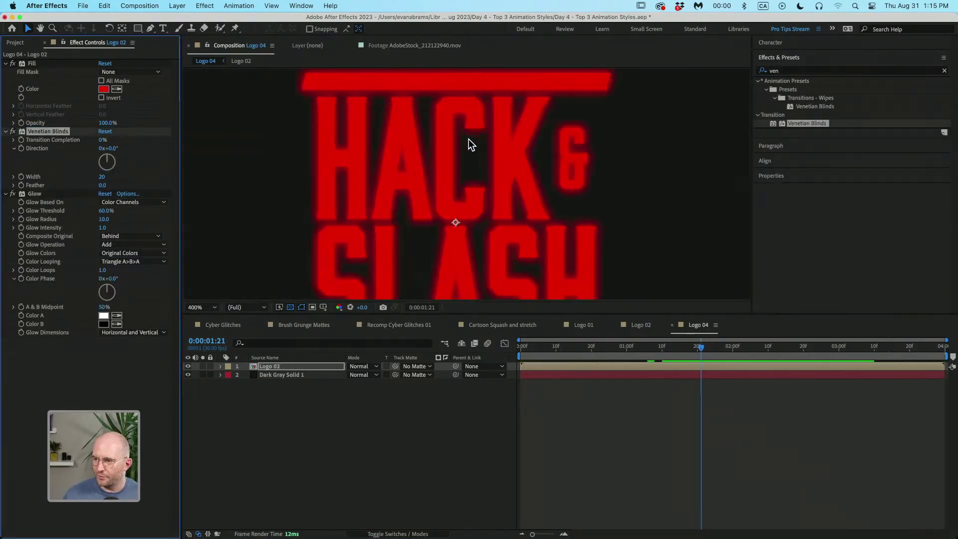
click(102, 139)
text(50)
key(Return)
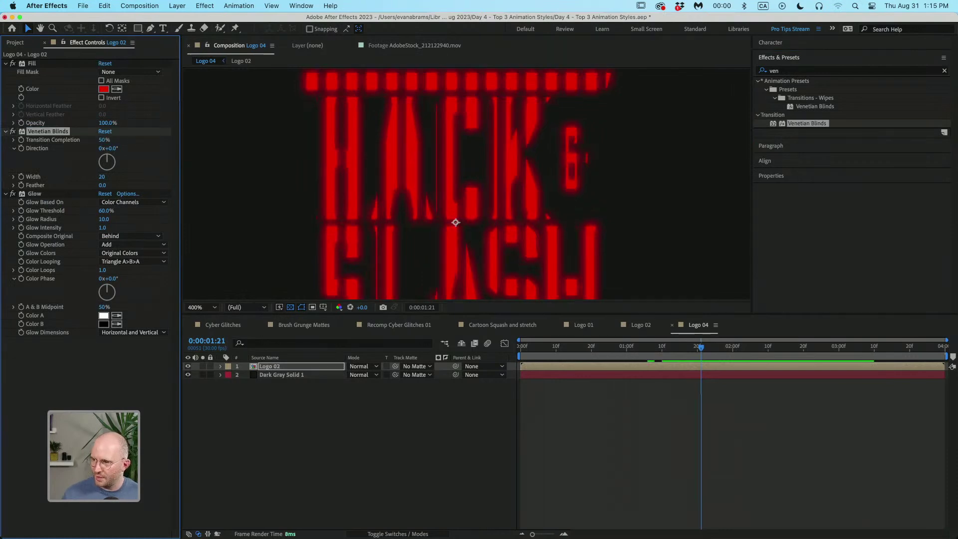
Step: Set the Venetian Blinds width to 4 and preview the reveal from the start
click(104, 178)
text(4)
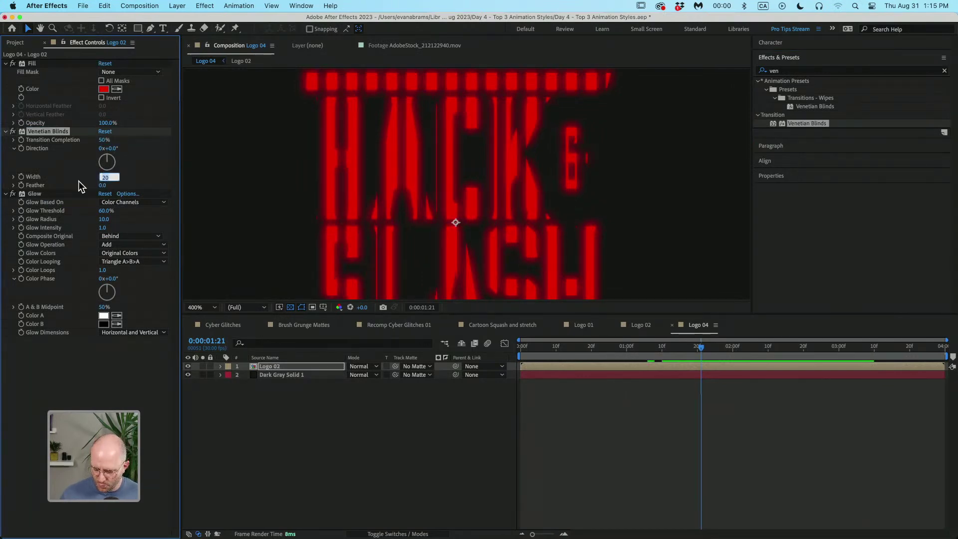
key(Return)
key(comma)
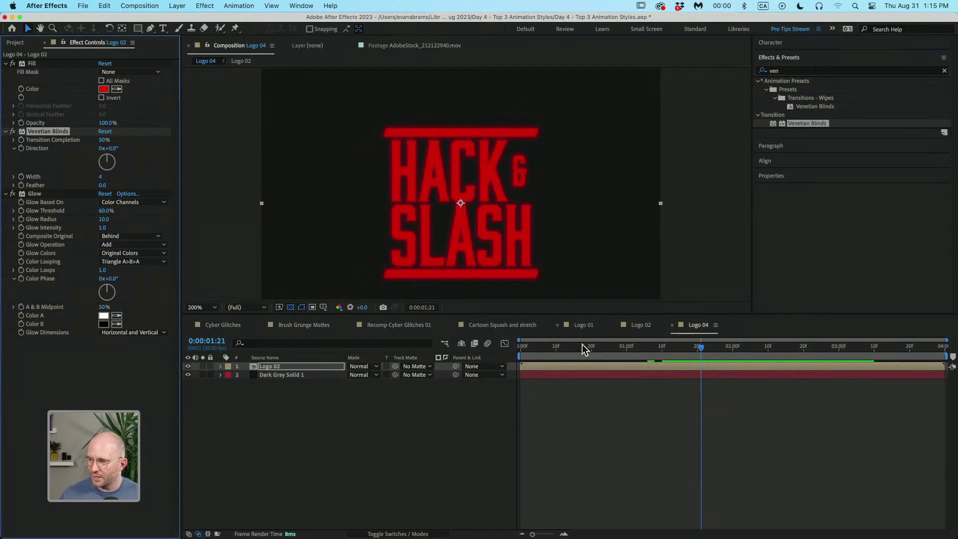
key(Home)
key(space)
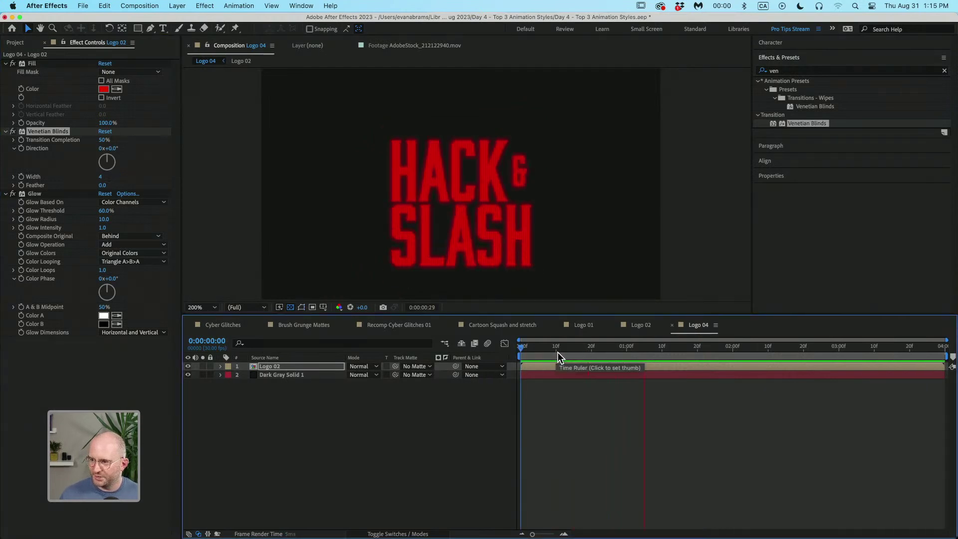
Step: Change the Fill color to light green 9AEC69 and preview the reveal from the start
click(104, 89)
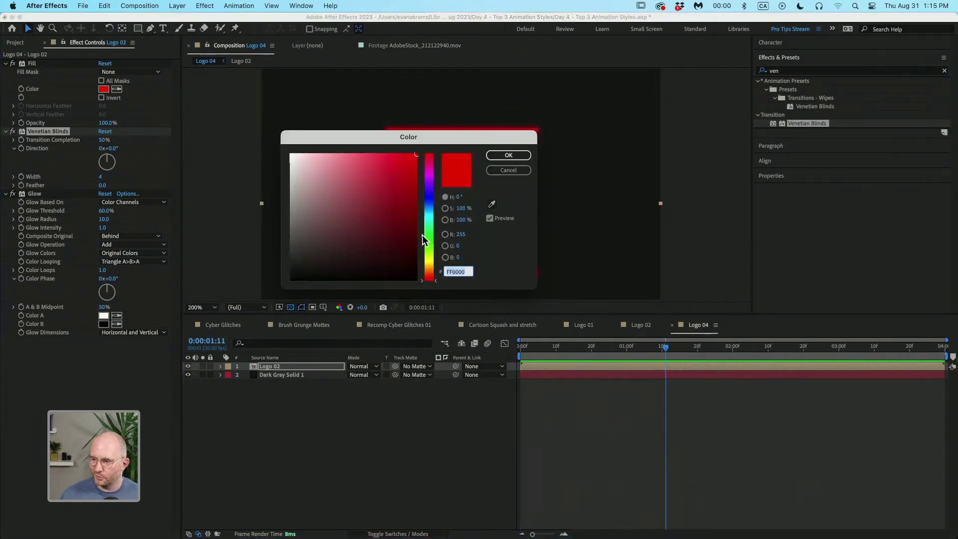
drag(421, 233, 423, 246)
mouse_move(399, 164)
mouse_down()
mouse_move(349, 163)
mouse_move(359, 163)
mouse_up()
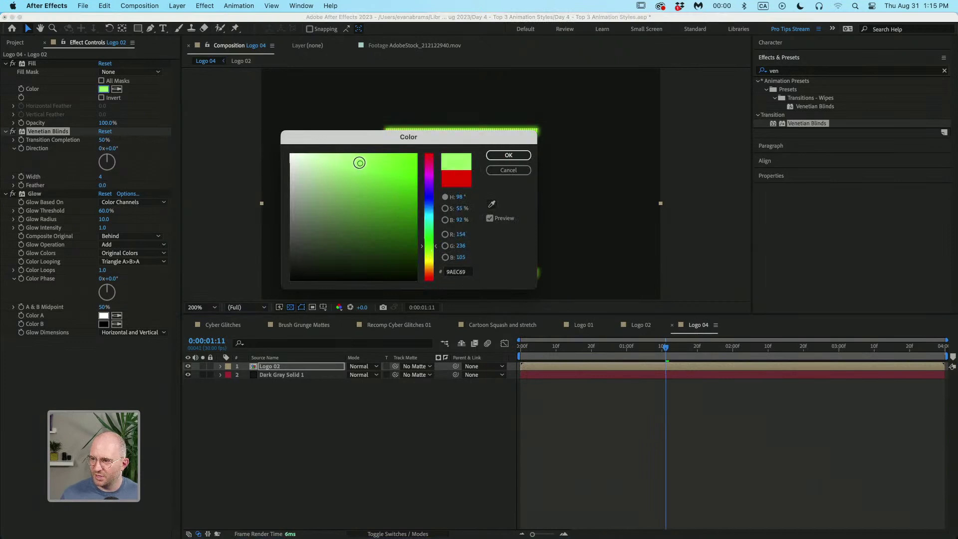
click(509, 156)
key(Home)
key(space)
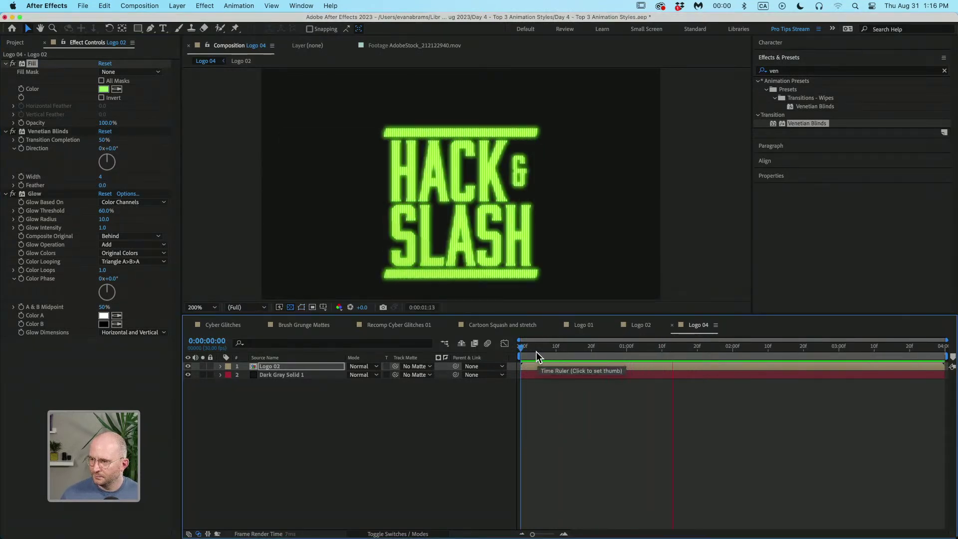
key(space)
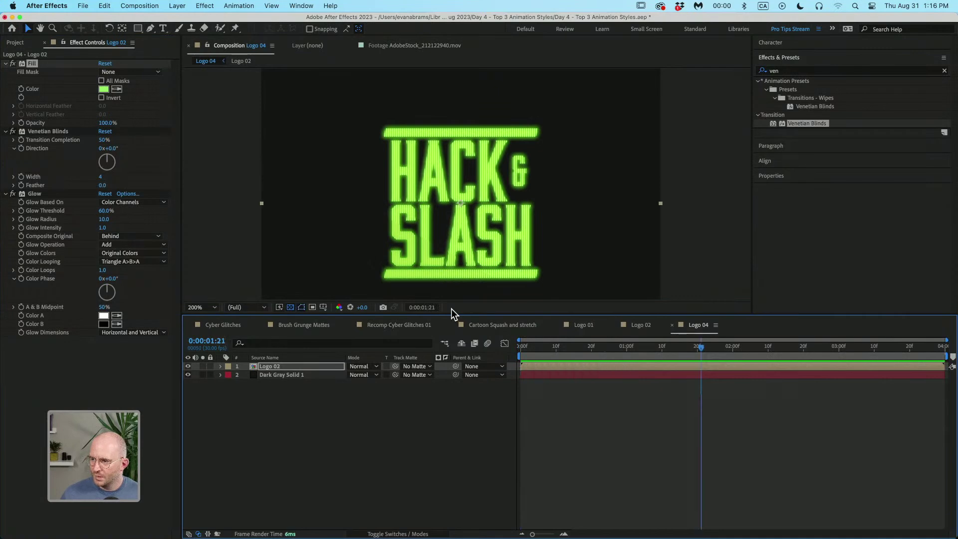
Step: Duplicate the Venetian Blinds effect and set the copy's direction to 90°
click(63, 130)
key(super+d)
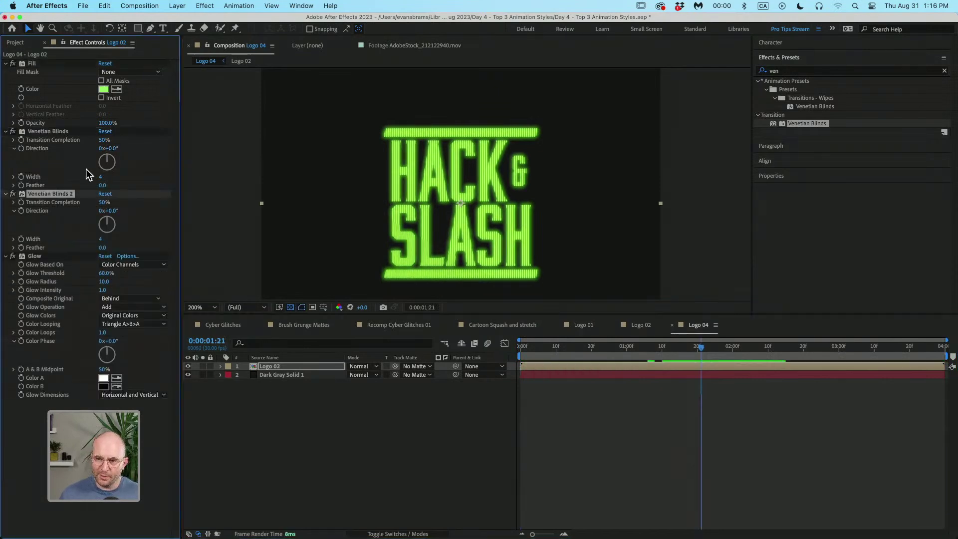
mouse_move(118, 214)
mouse_down()
mouse_move(111, 219)
mouse_move(123, 225)
mouse_up()
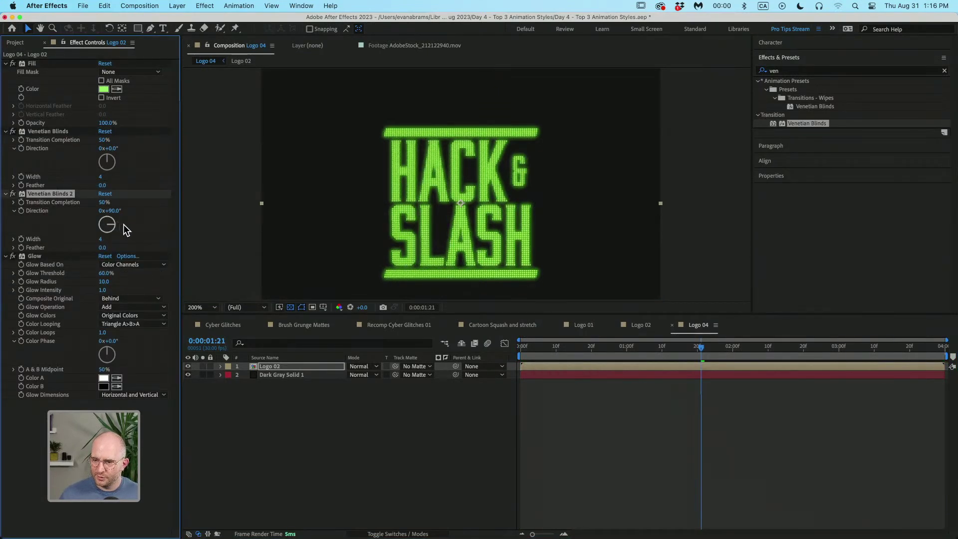
Step: Set the width of Venetian Blinds 2 to 2, inspect the pattern up close and preview the reveal
click(100, 238)
text(2)
key(Return)
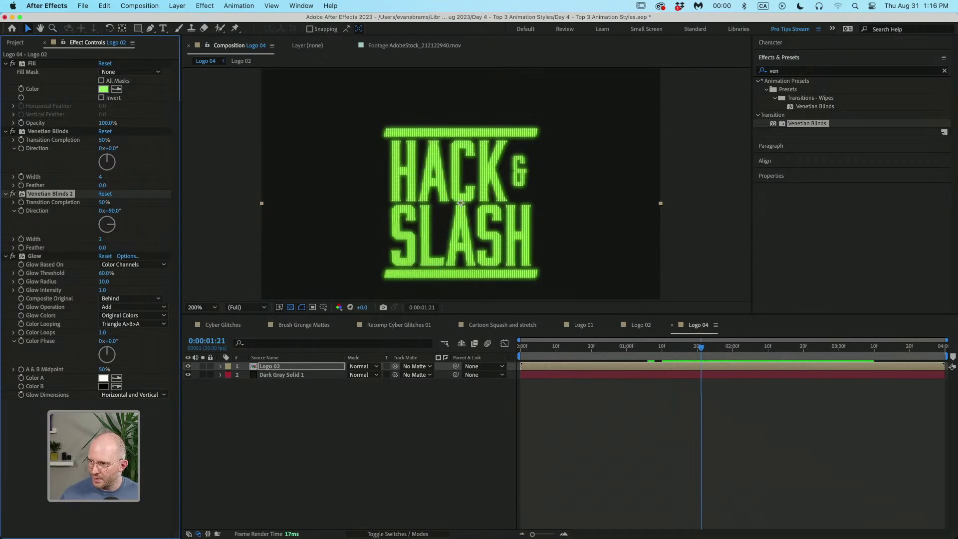
scroll(447, 165, up, 5)
scroll(457, 130, down, 5)
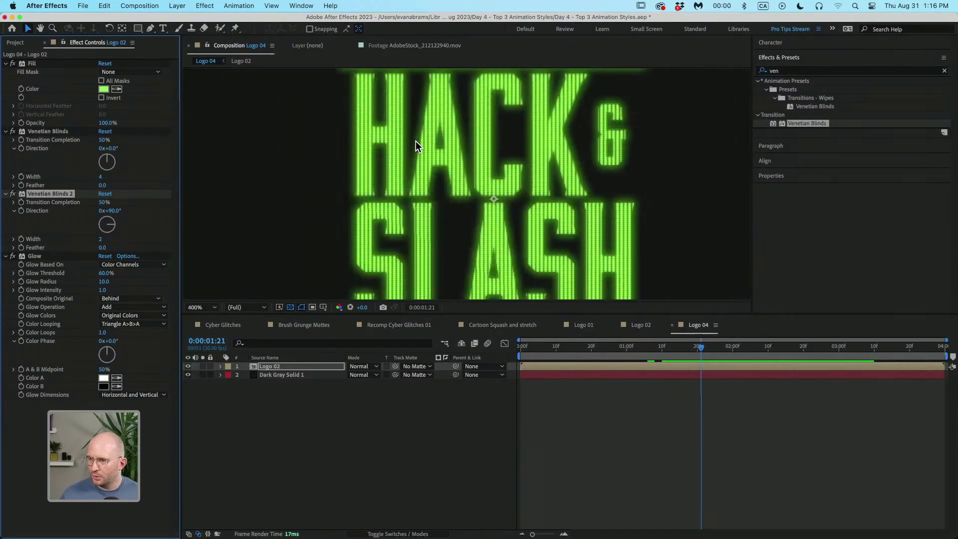
key(space)
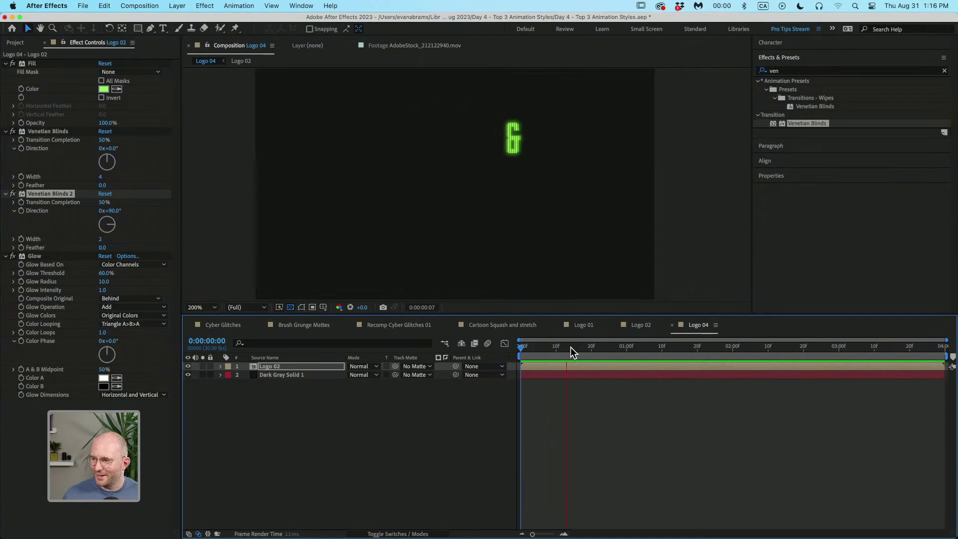
click(593, 431)
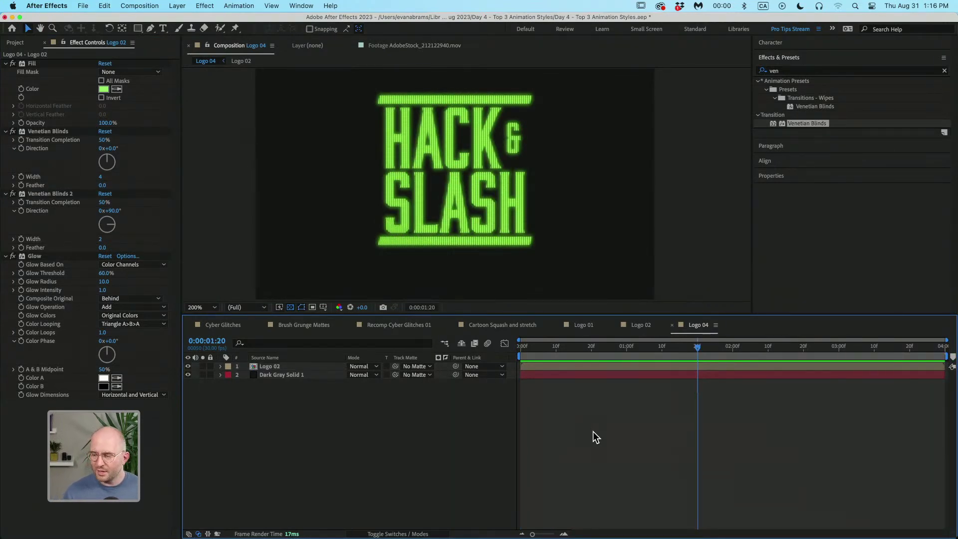
Step: Open the nested Logo 02 composition at its first frame and collapse the properties of all its layers
double_click(559, 369)
drag(564, 360, 519, 361)
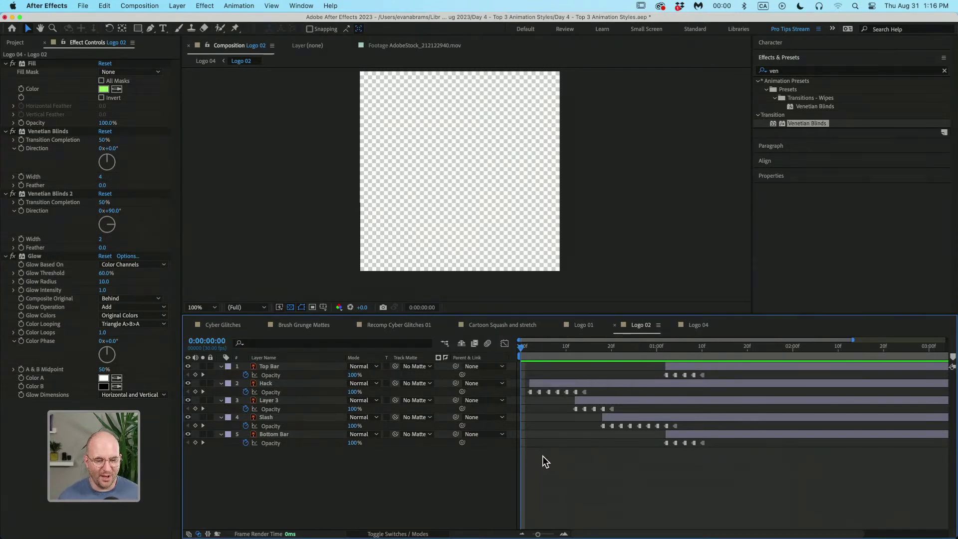
key(super+a)
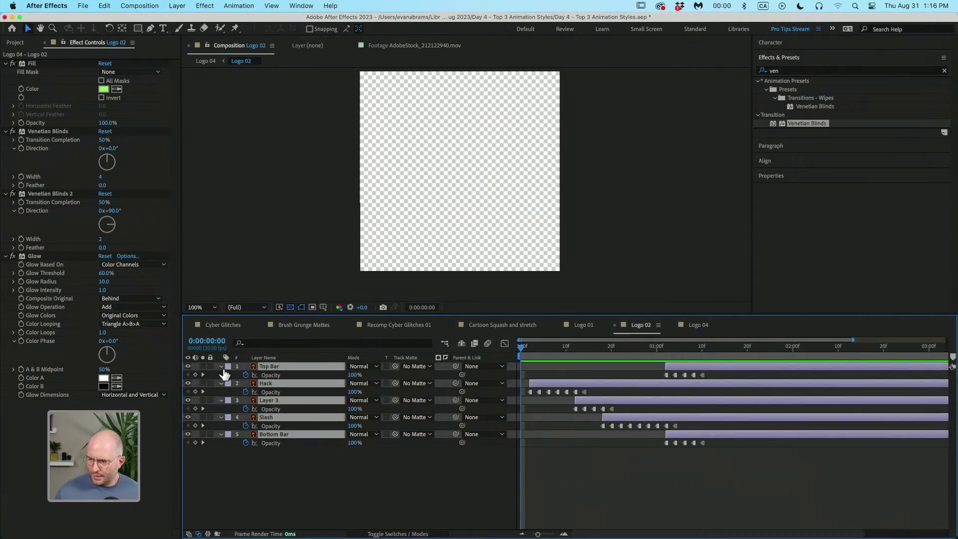
click(221, 383)
click(222, 417)
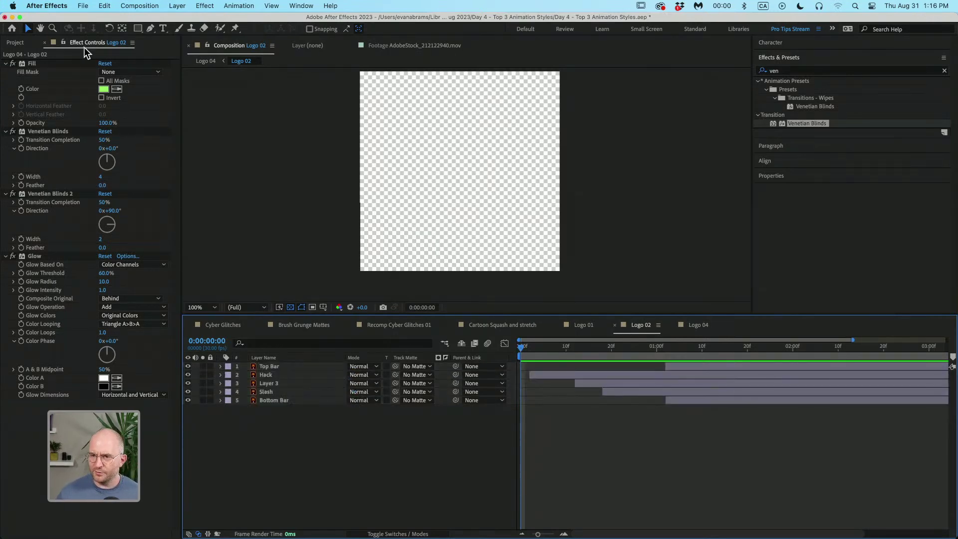
Step: Return to Logo 04 and collapse all four effects on the Logo 02 layer
click(9, 60)
key(super+a)
click(5, 63)
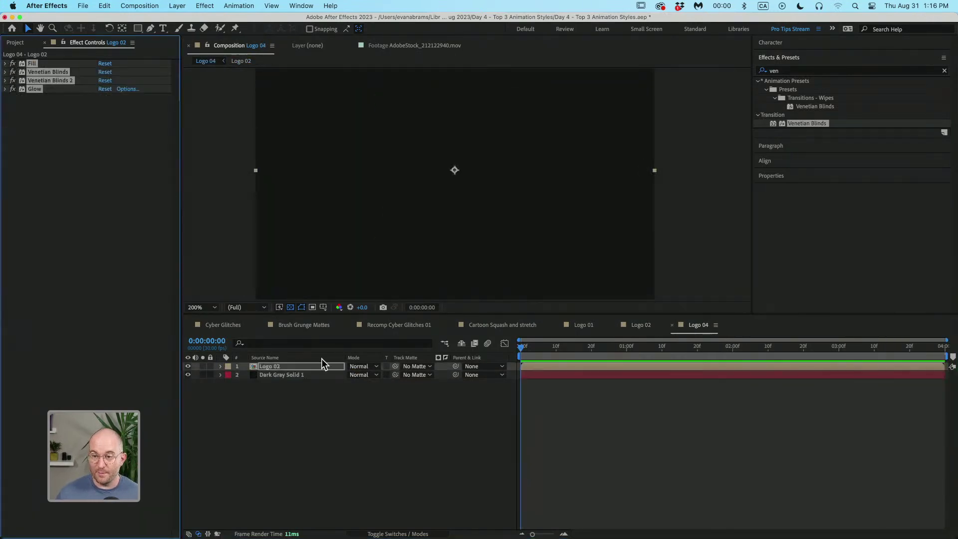
Step: Create a solid named THE MAP! at composition size inside the nested Logo 02 composition
click(584, 347)
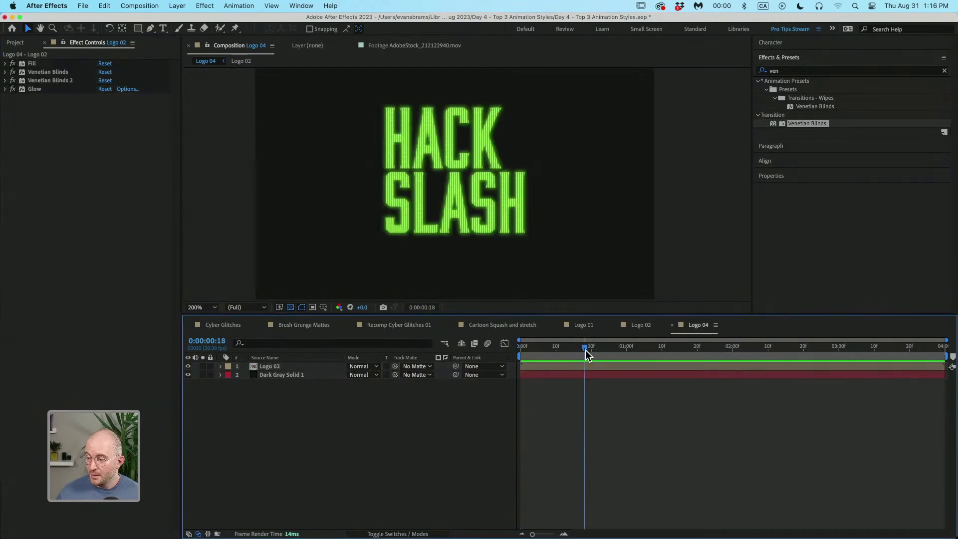
double_click(551, 369)
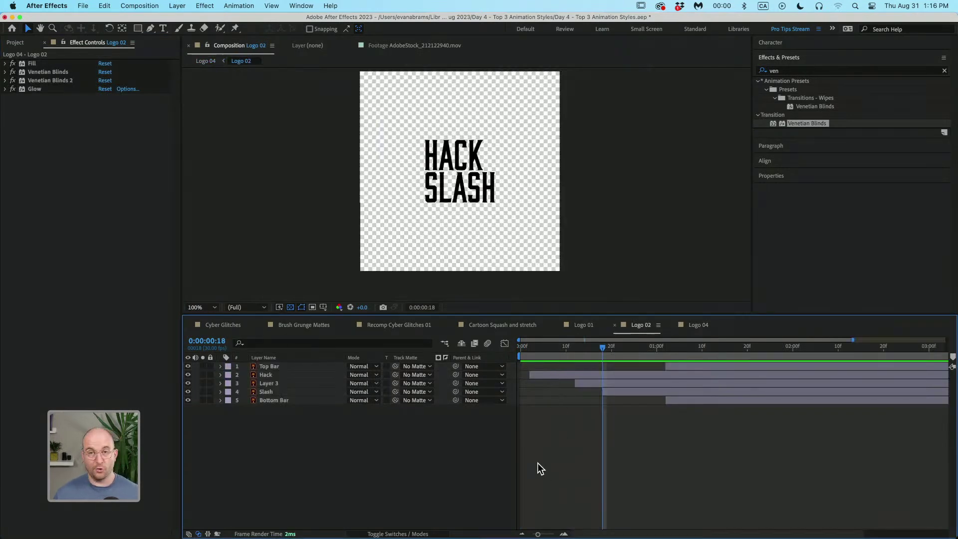
right_click(419, 431)
mouse_move(479, 402)
click(554, 428)
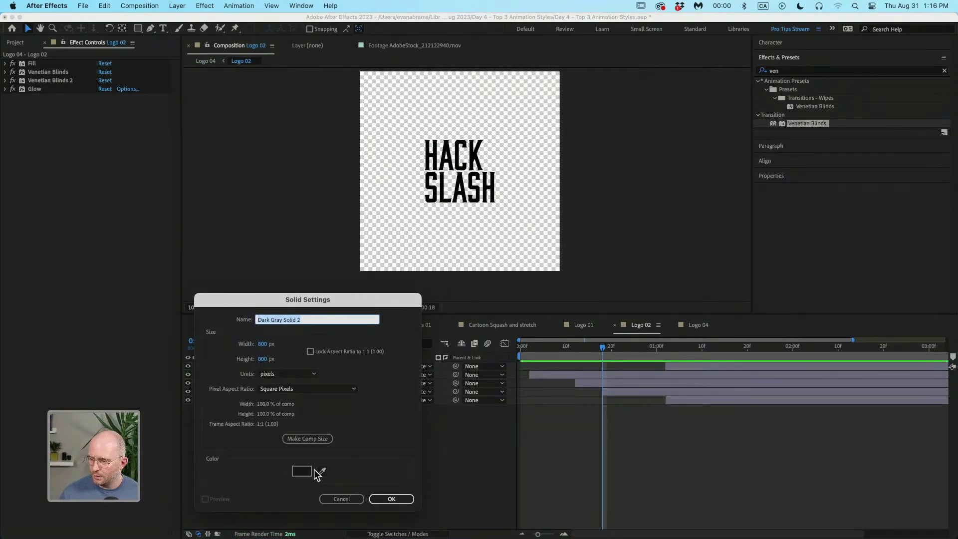
click(315, 439)
click(295, 319)
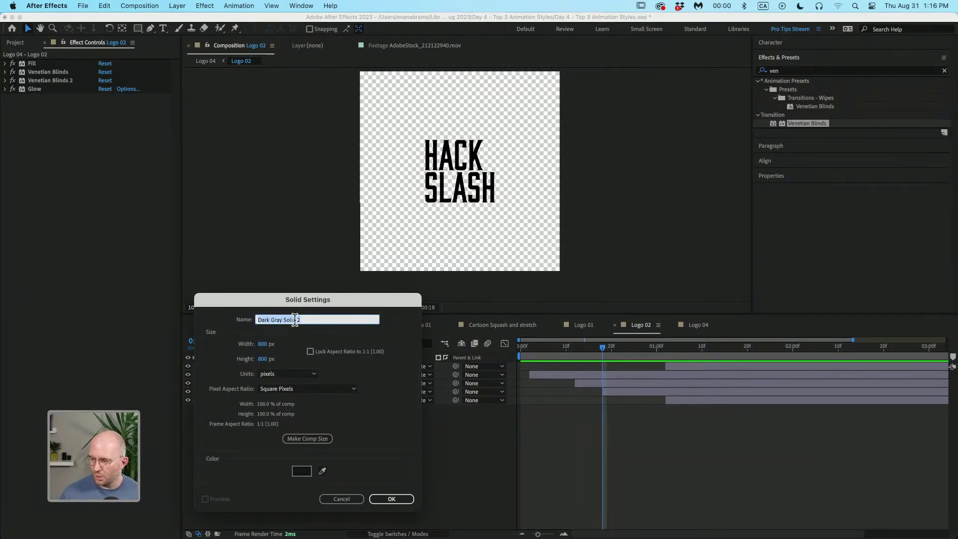
text(THE MAP)
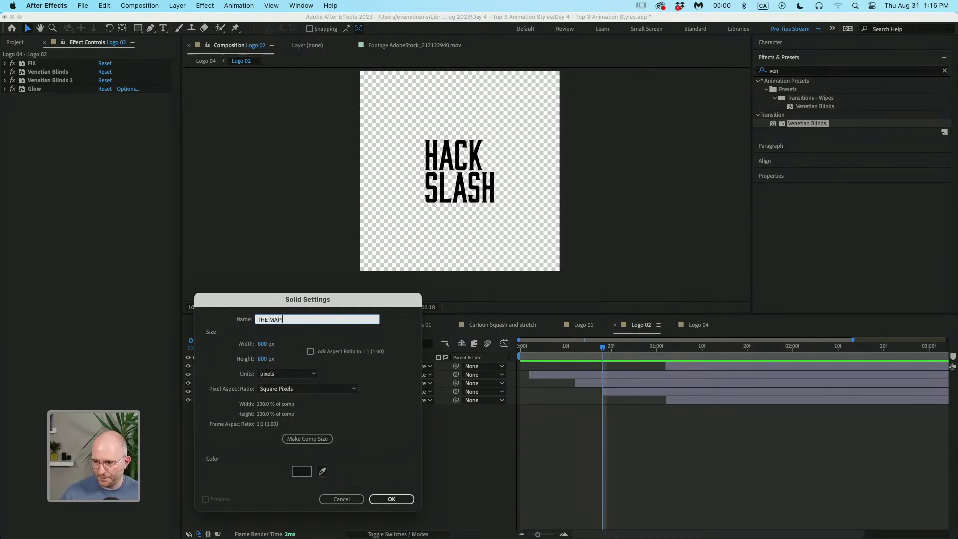
text(!)
key(Return)
Step: Apply Fractal Noise to the THE MAP! solid and set the noise's transform scale to 15
click(878, 71)
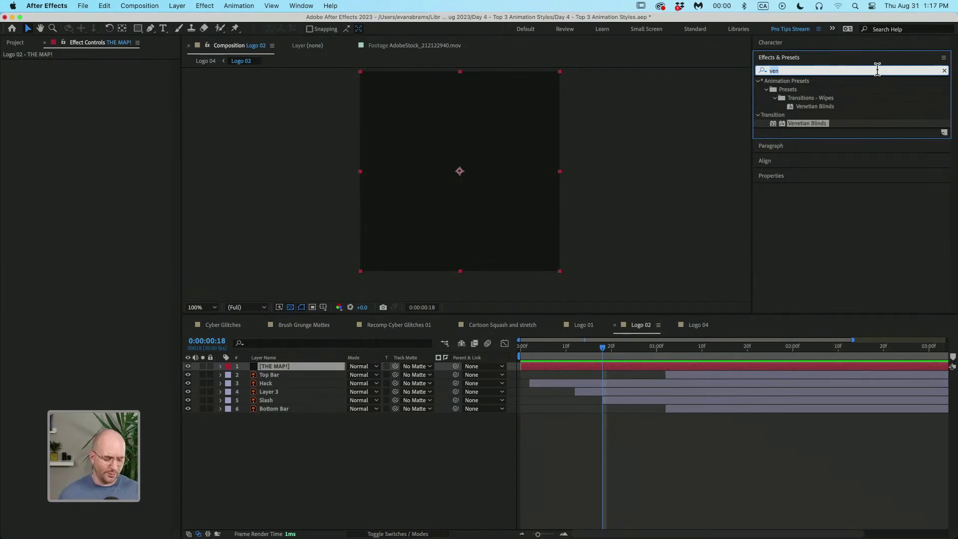
text(frac)
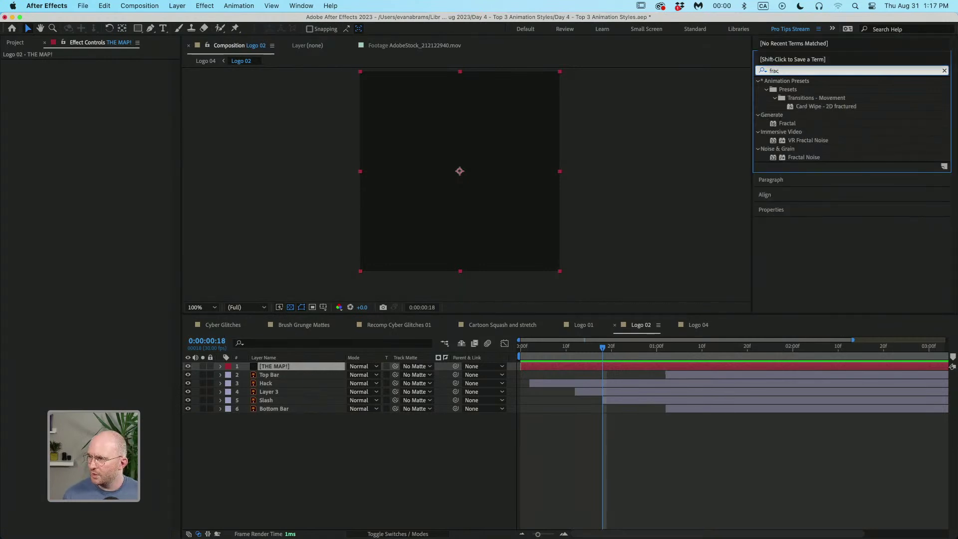
drag(810, 159, 559, 264)
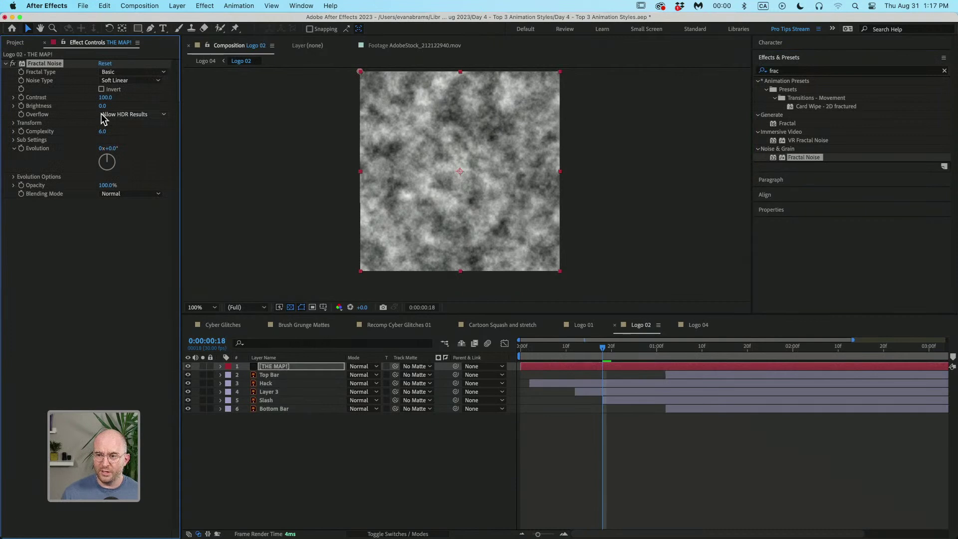
drag(103, 98, 148, 104)
key(super+z)
click(14, 123)
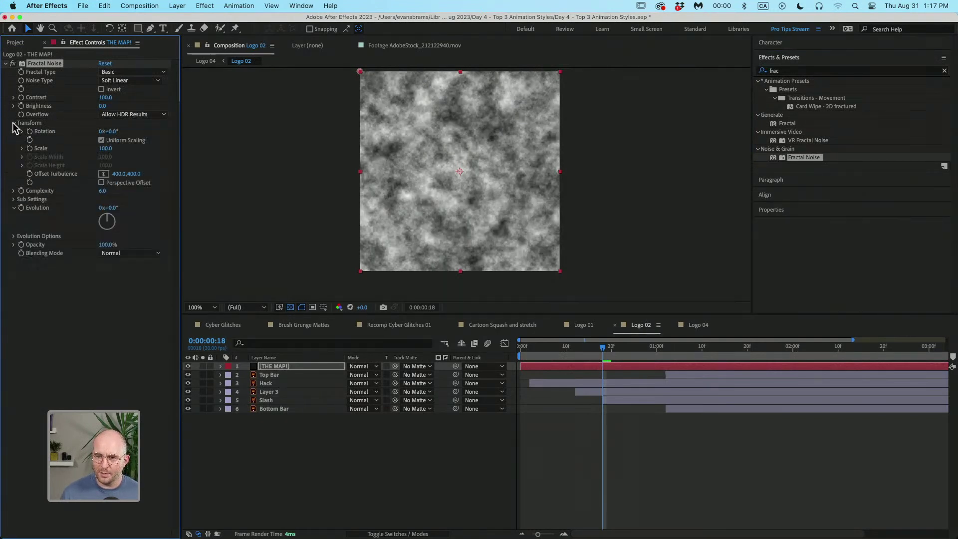
drag(105, 148, 65, 149)
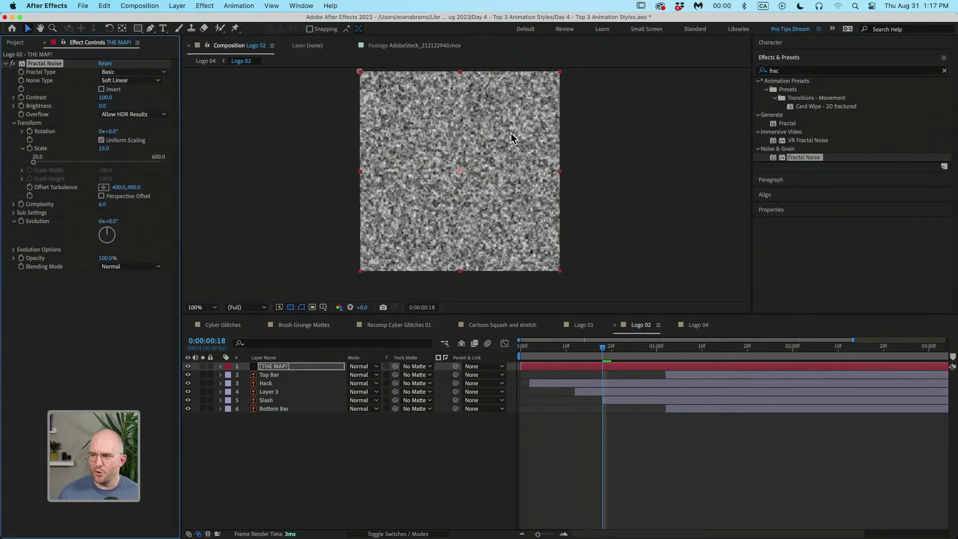
click(5, 63)
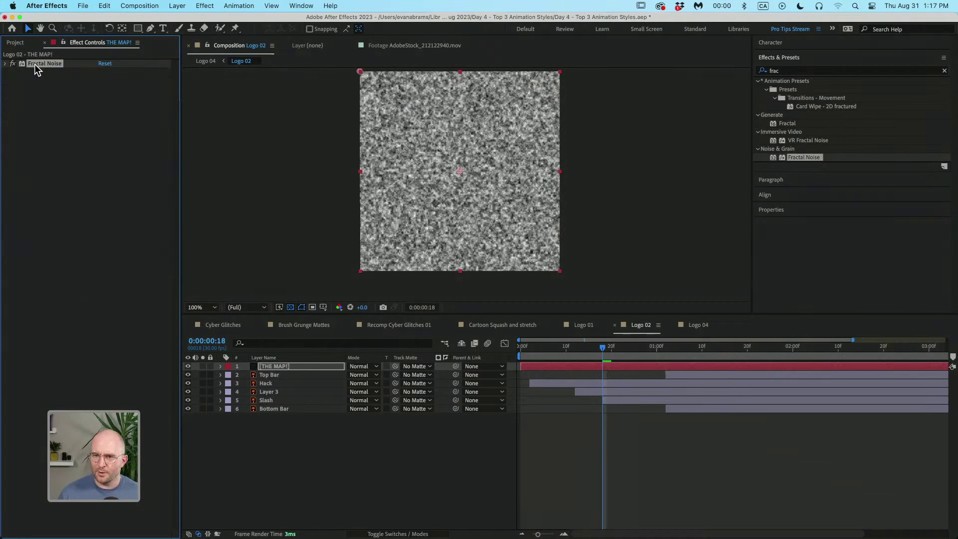
Step: Add a Mosaic effect to THE MAP! and set it to 9 horizontal blocks and 30 vertical blocks
click(833, 71)
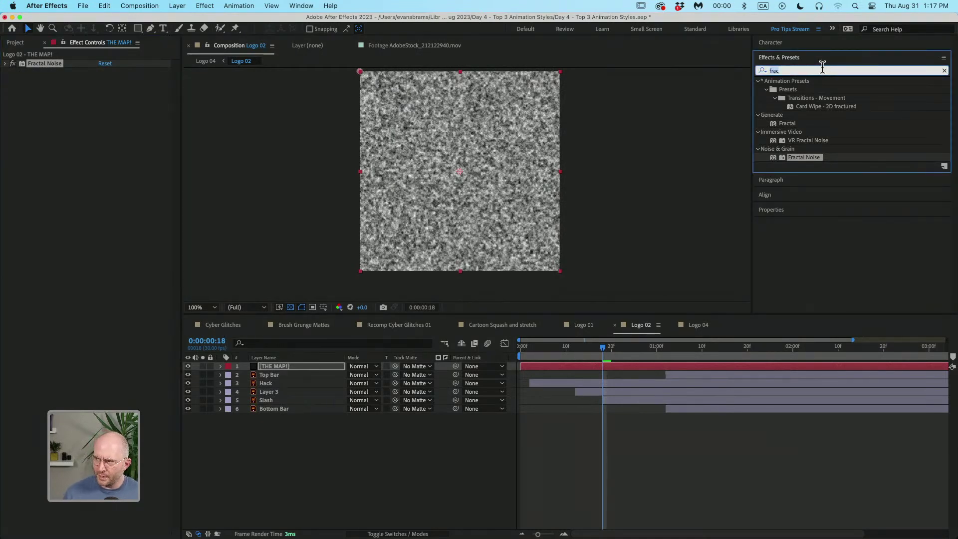
text(mosa)
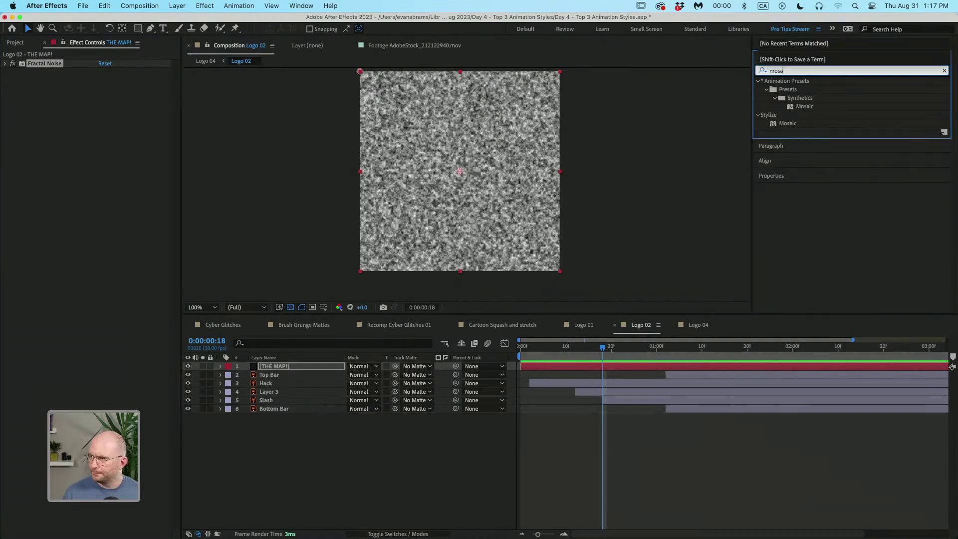
drag(787, 123, 88, 139)
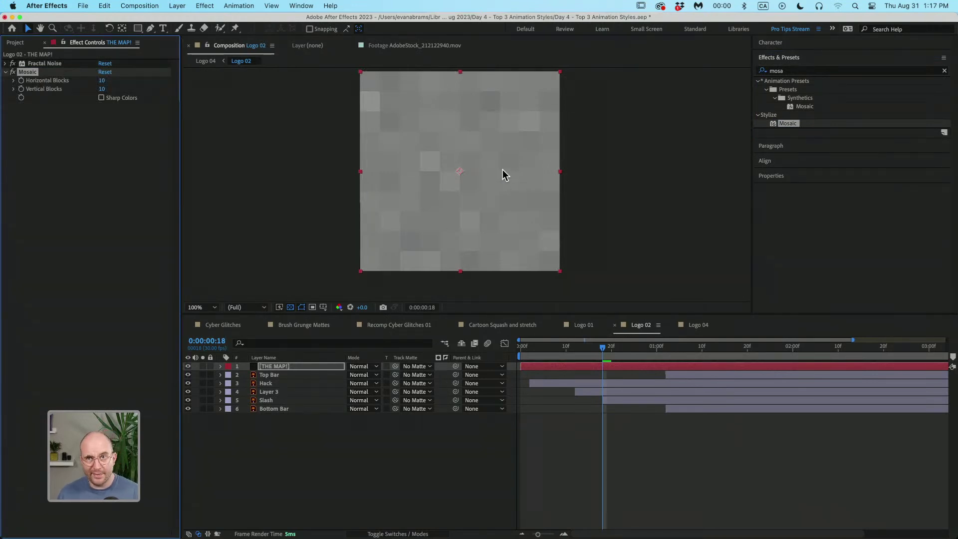
scroll(429, 90, up, 1)
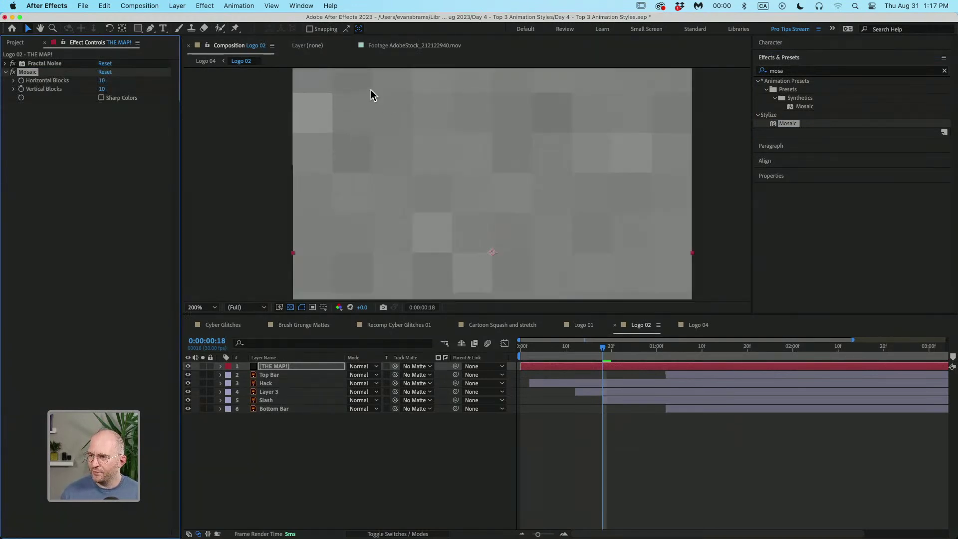
scroll(627, 159, down, 1)
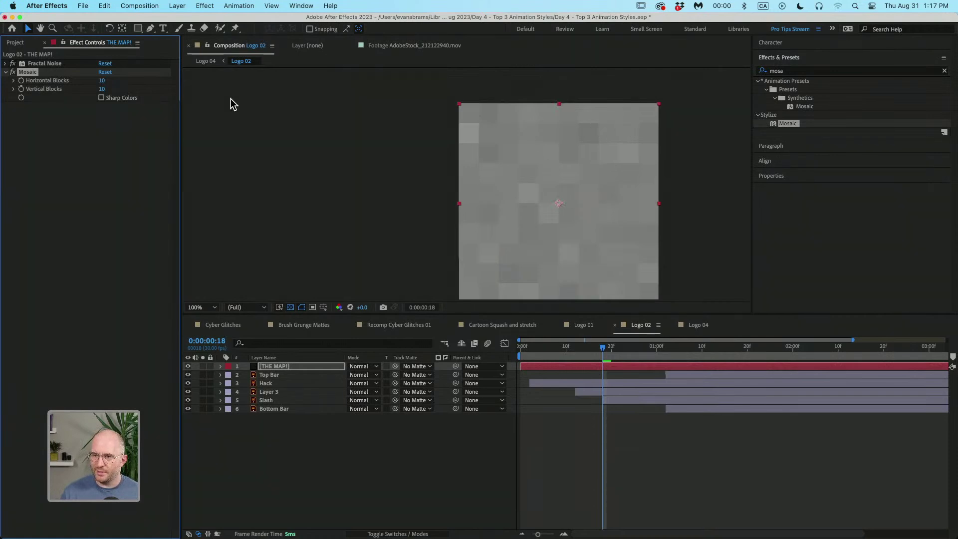
drag(97, 81, 109, 88)
scroll(528, 185, up, 1)
scroll(594, 148, down, 1)
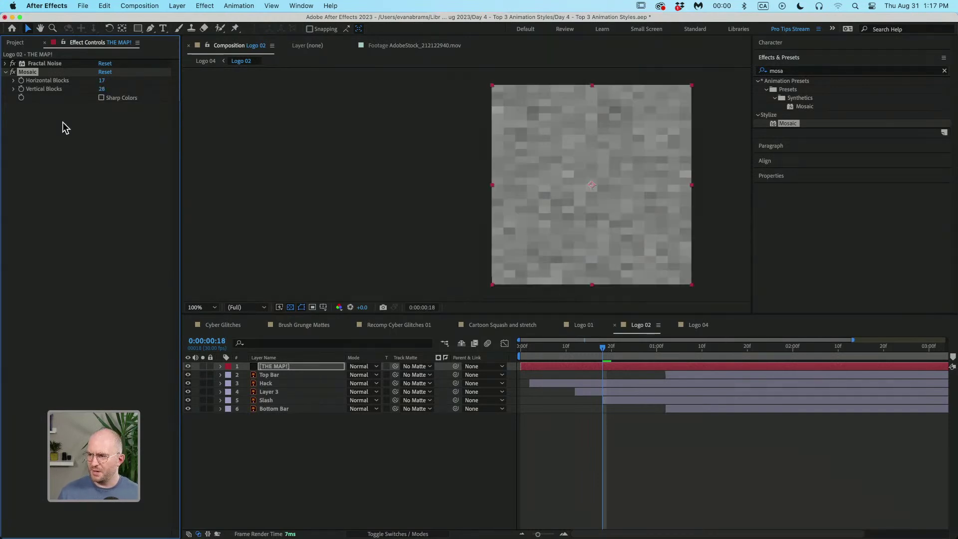
mouse_move(99, 81)
mouse_down()
mouse_move(90, 82)
mouse_move(103, 90)
mouse_up()
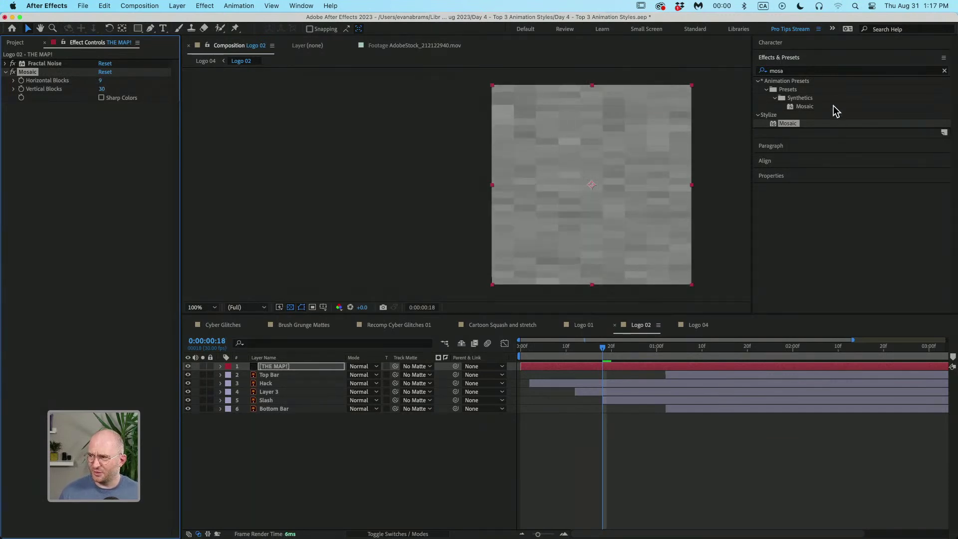
click(806, 71)
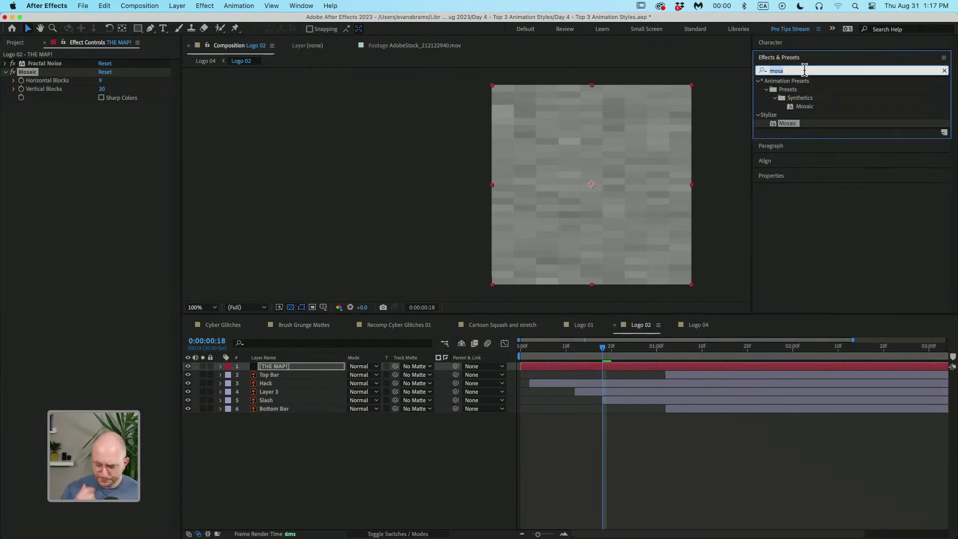
text(post)
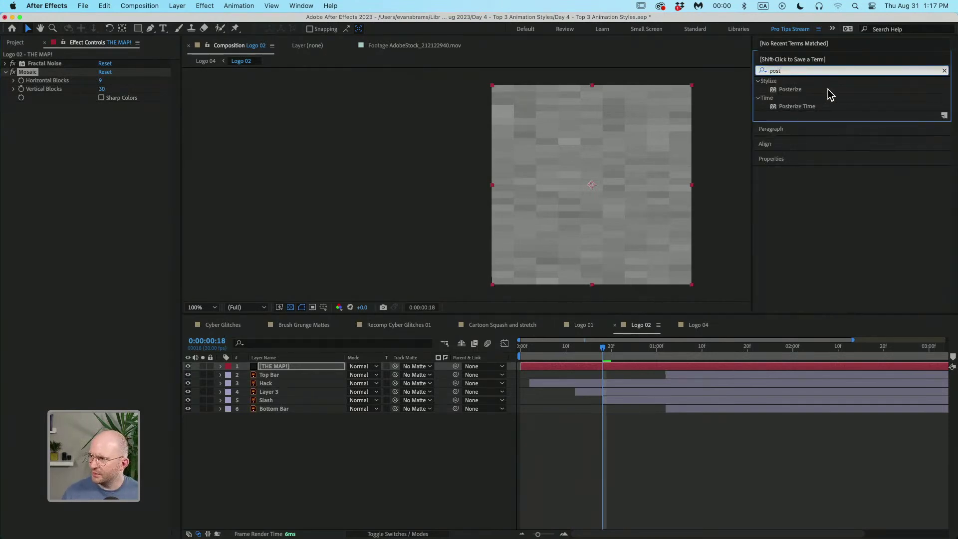
drag(802, 88, 71, 182)
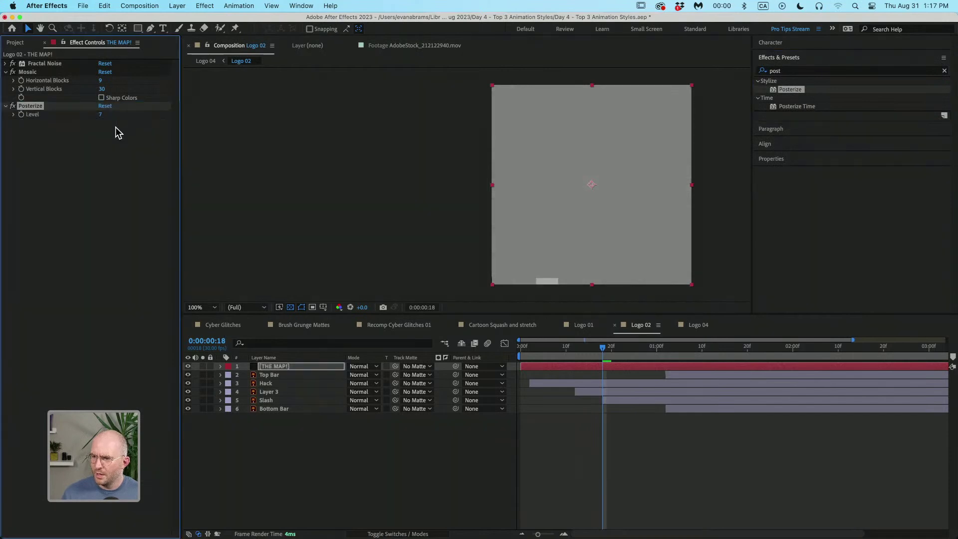
drag(102, 116, 108, 115)
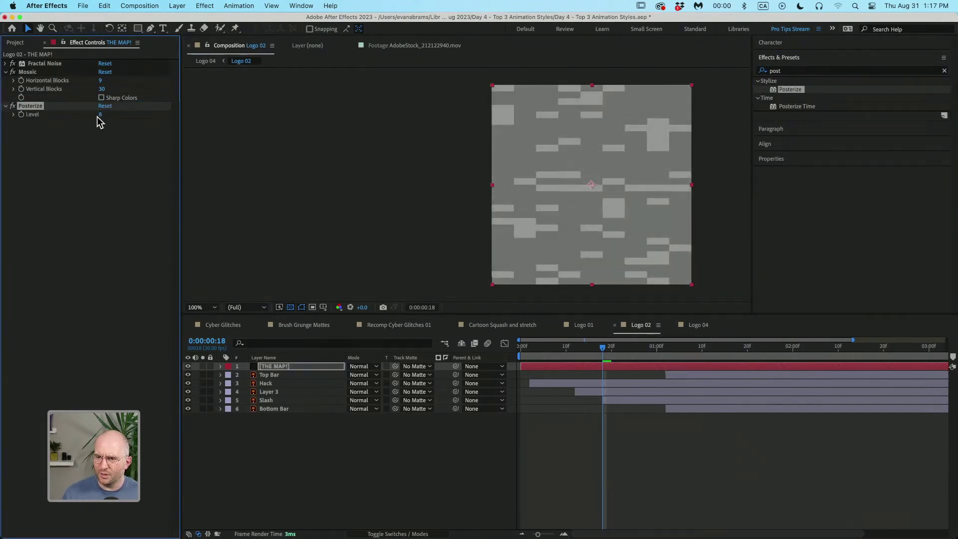
key(super+z)
key(Delete)
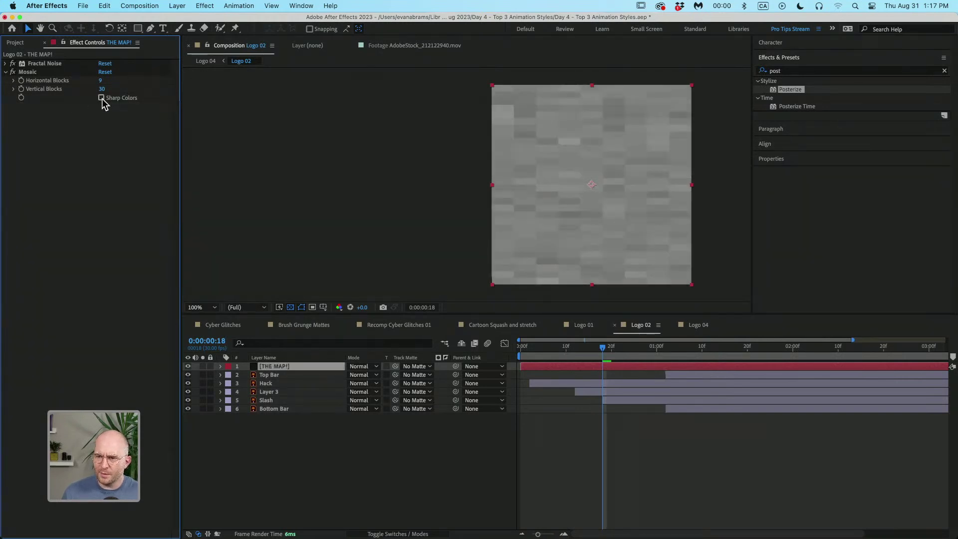
Step: Enable Sharp Colors on the Mosaic effect and check the block pattern at another frame
click(101, 98)
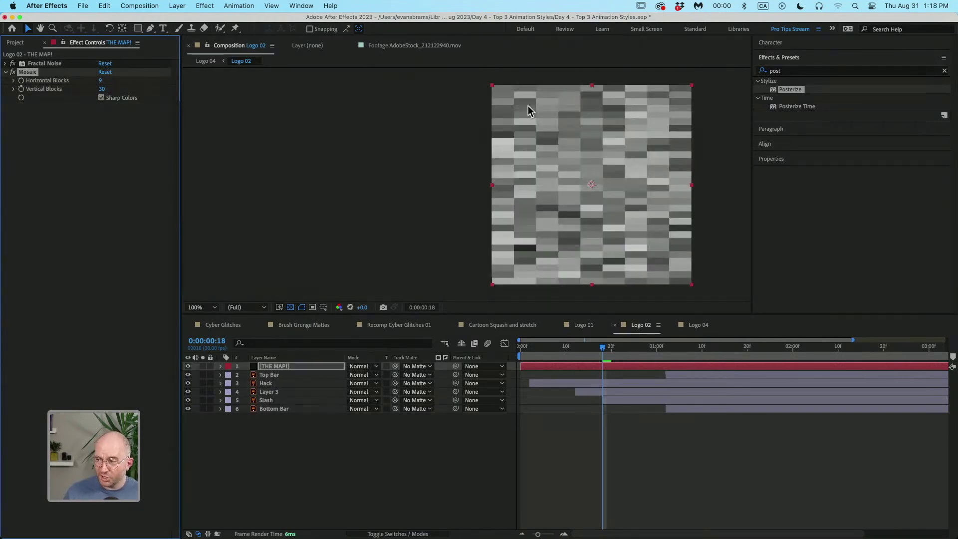
drag(596, 362, 615, 352)
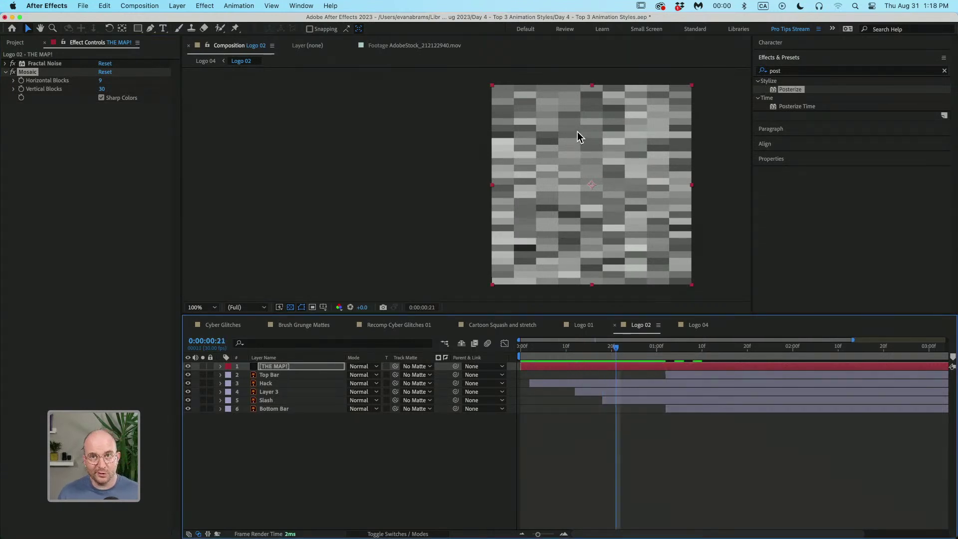
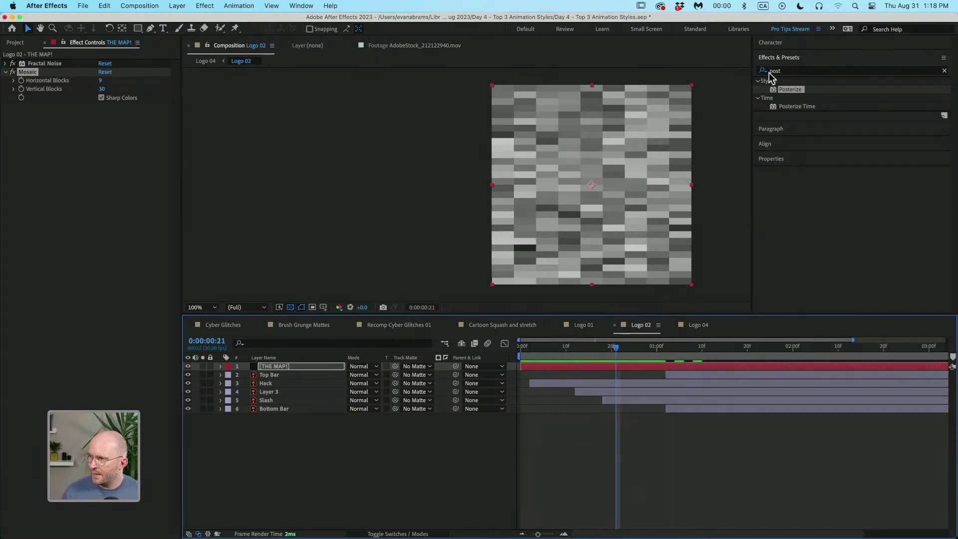
Step: Add the Distort Transform effect to THE MAP! with skew 31 and a 90° skew axis, and collapse the effects
click(796, 71)
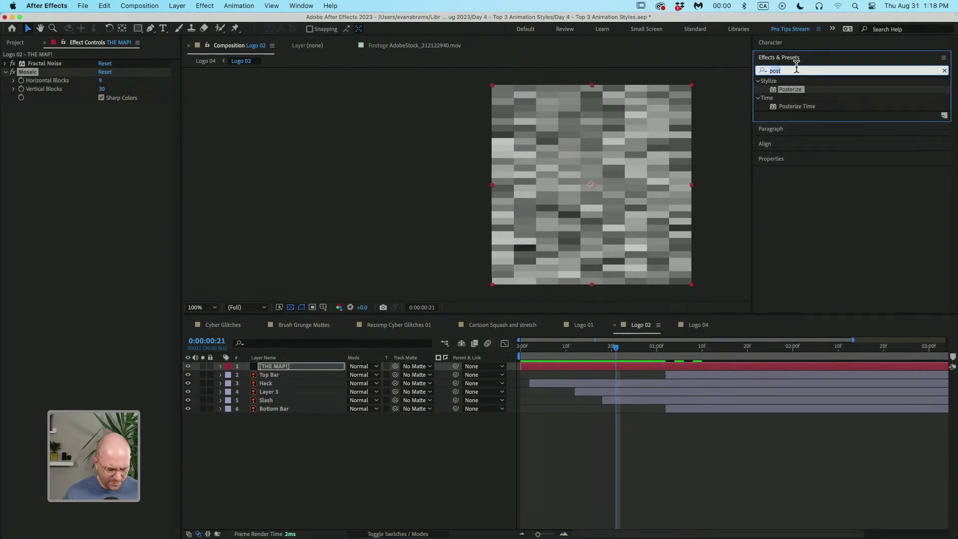
text(trans)
drag(809, 194, 112, 157)
click(116, 179)
scroll(597, 142, up, 1)
scroll(587, 148, down, 1)
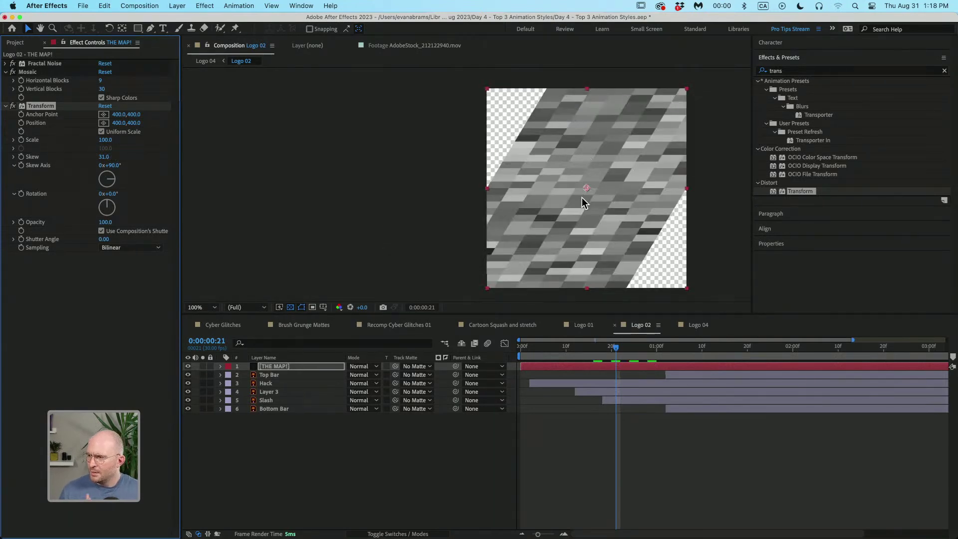
click(6, 72)
click(5, 81)
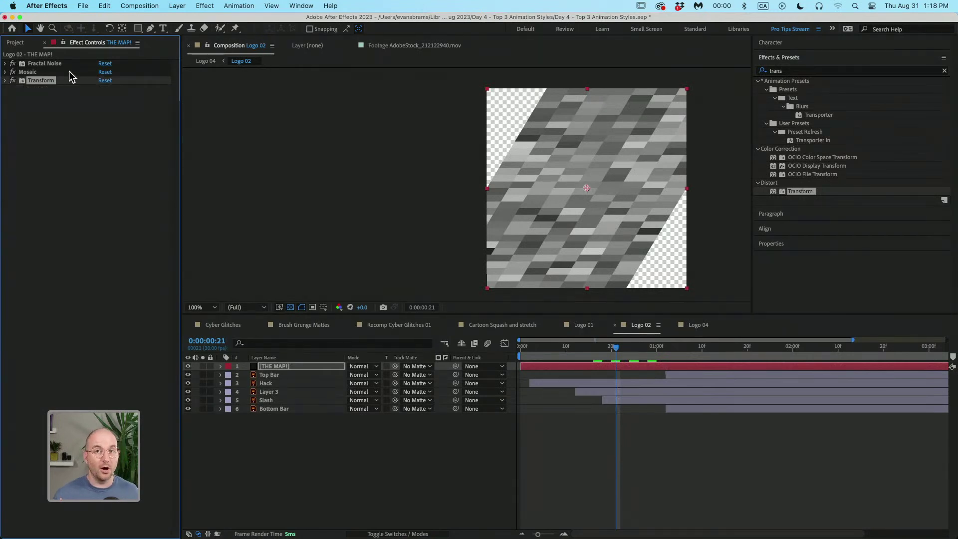
Step: Move THE MAP! below all logo layers, go to 0:00:01:10 and hide the map layer
drag(295, 371, 300, 410)
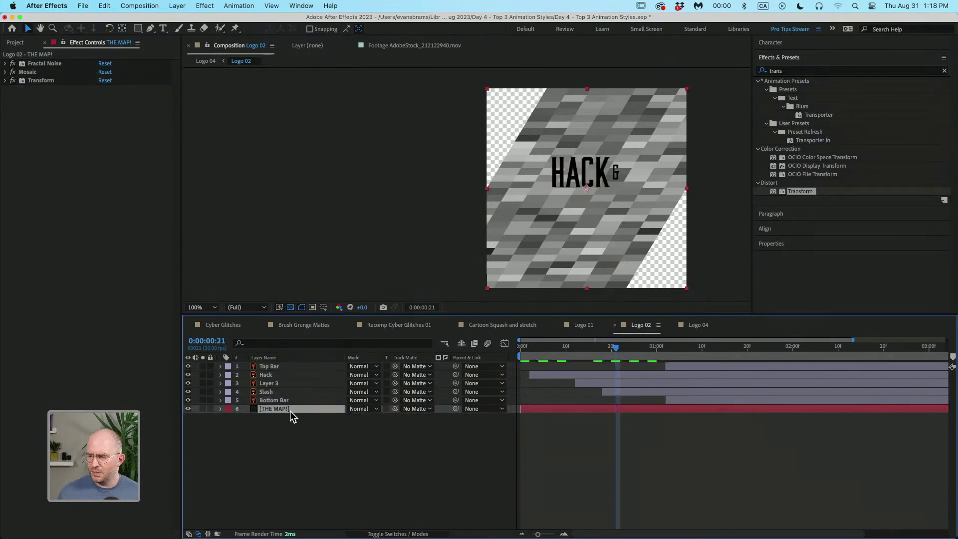
drag(671, 350, 701, 346)
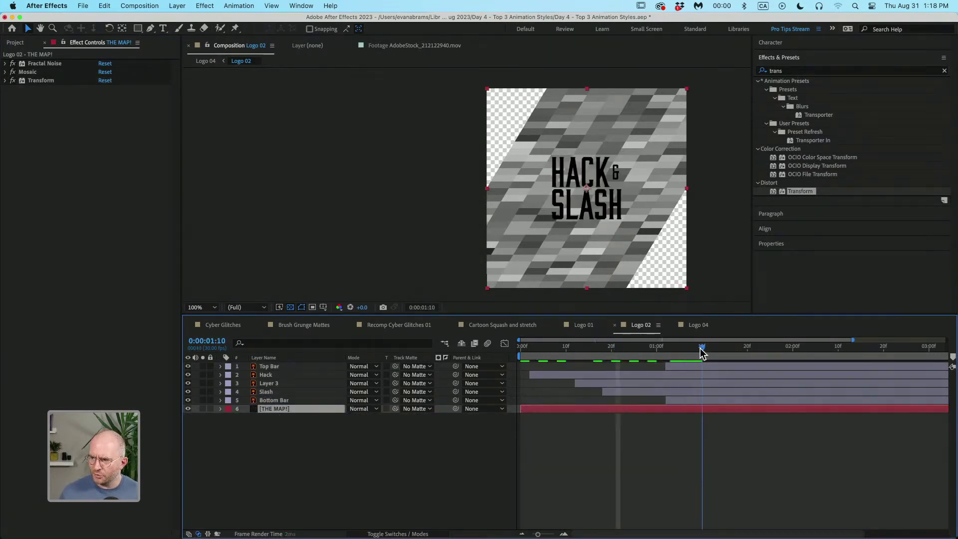
click(188, 409)
click(268, 438)
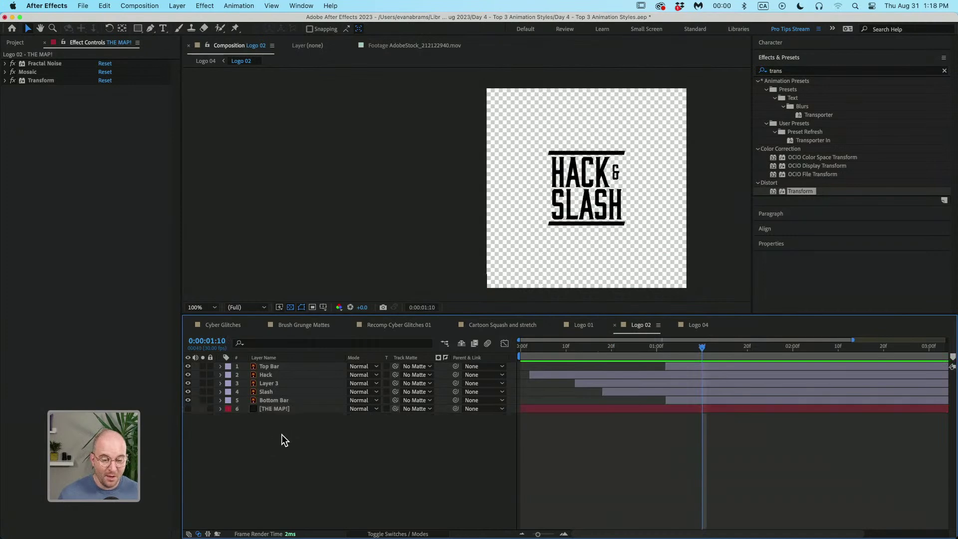
Step: Create a new adjustment layer above all the logo layers in Logo 02
right_click(474, 478)
mouse_move(513, 405)
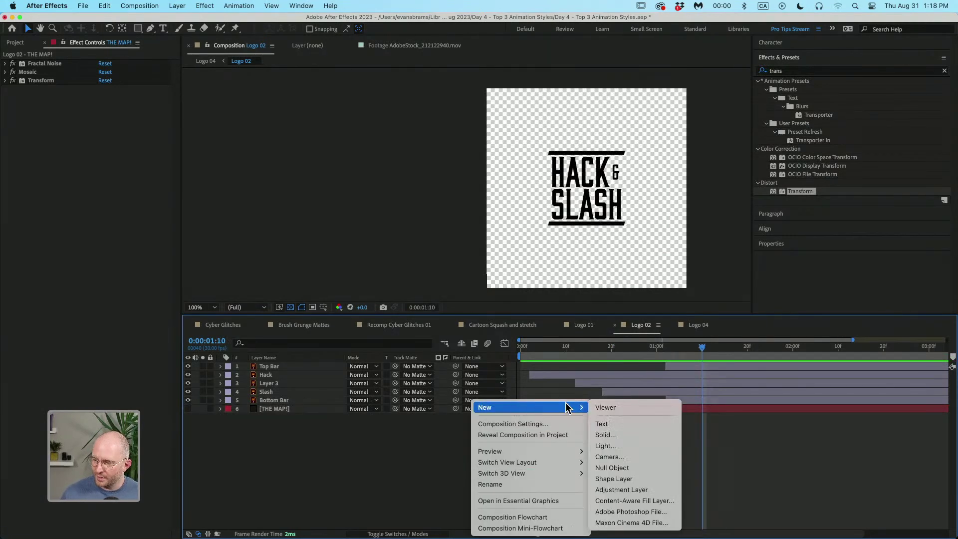
click(619, 490)
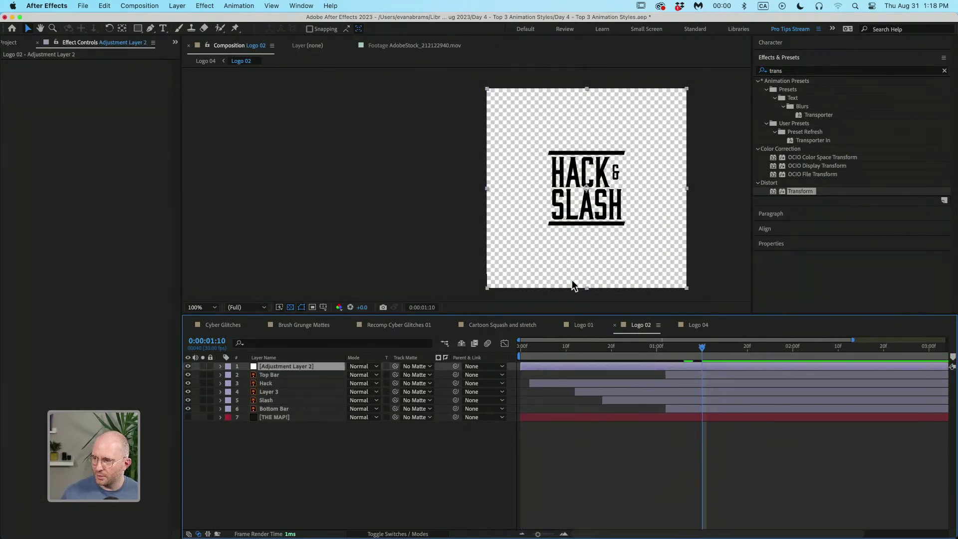
Step: Apply the Displacement Map effect to the new adjustment layer and give the layer an orange label
click(789, 70)
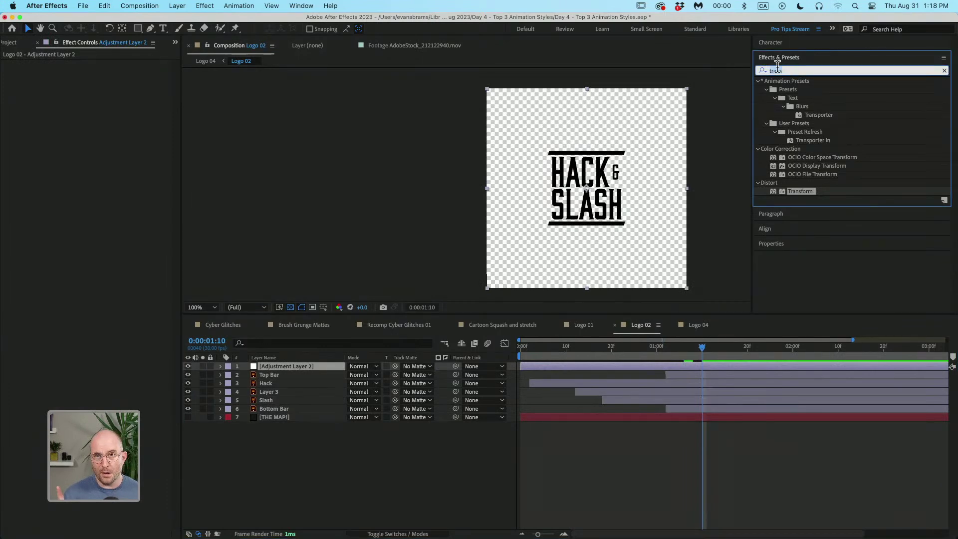
text(displace)
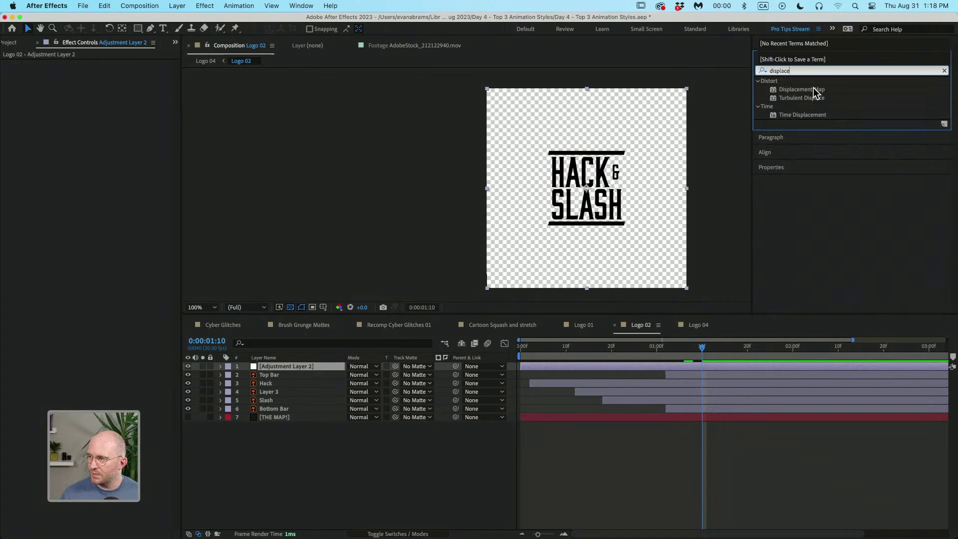
drag(812, 88, 688, 364)
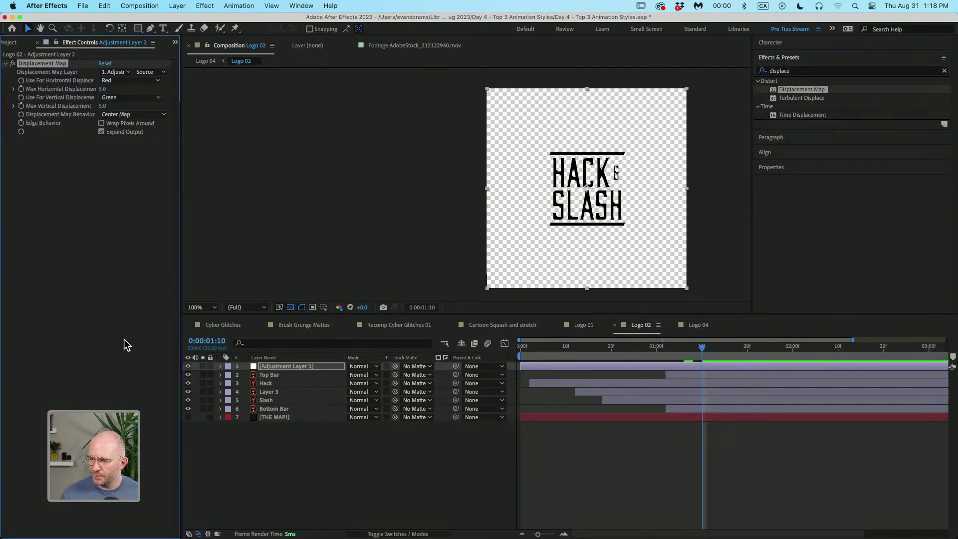
click(227, 366)
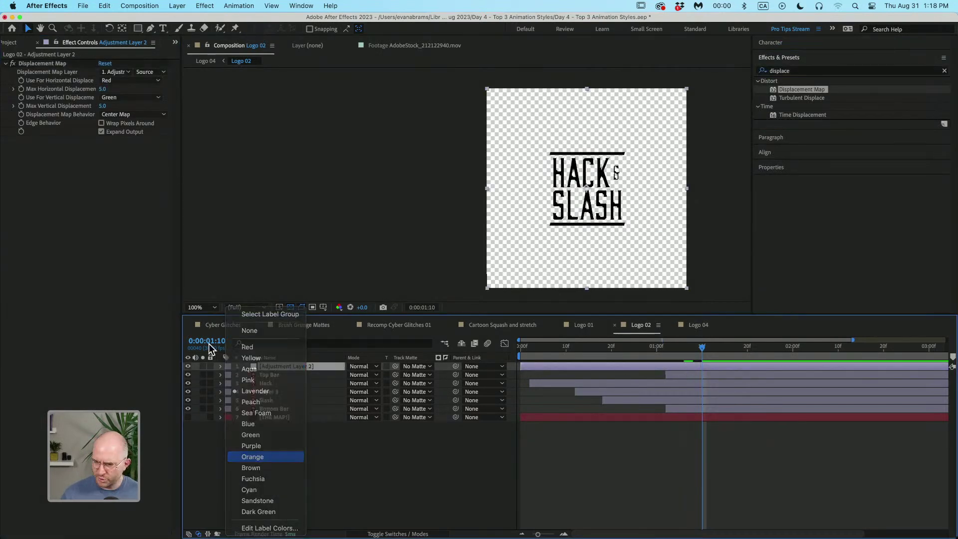
click(264, 455)
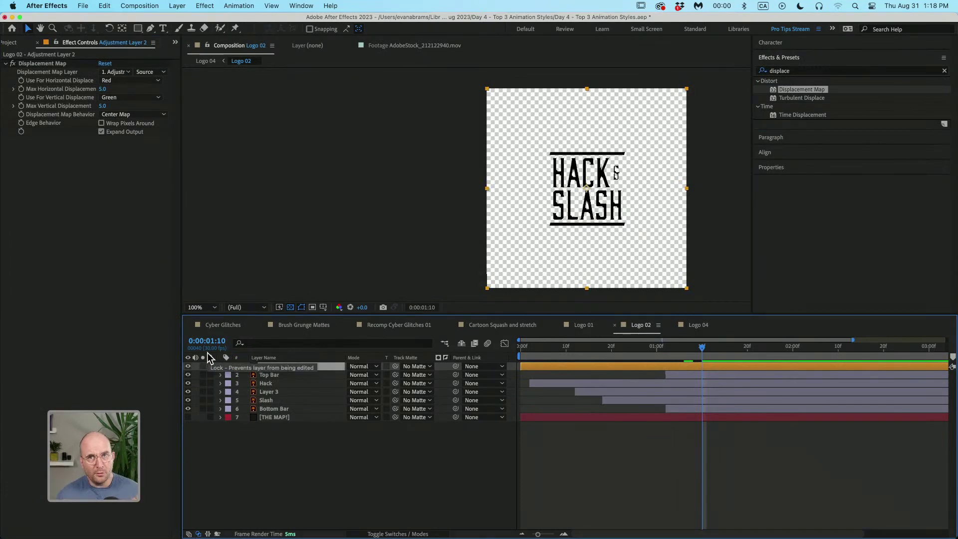
Step: Use THE MAP! as the displacement map layer, sampled with its Effects & Masks
scroll(613, 190, up, 2)
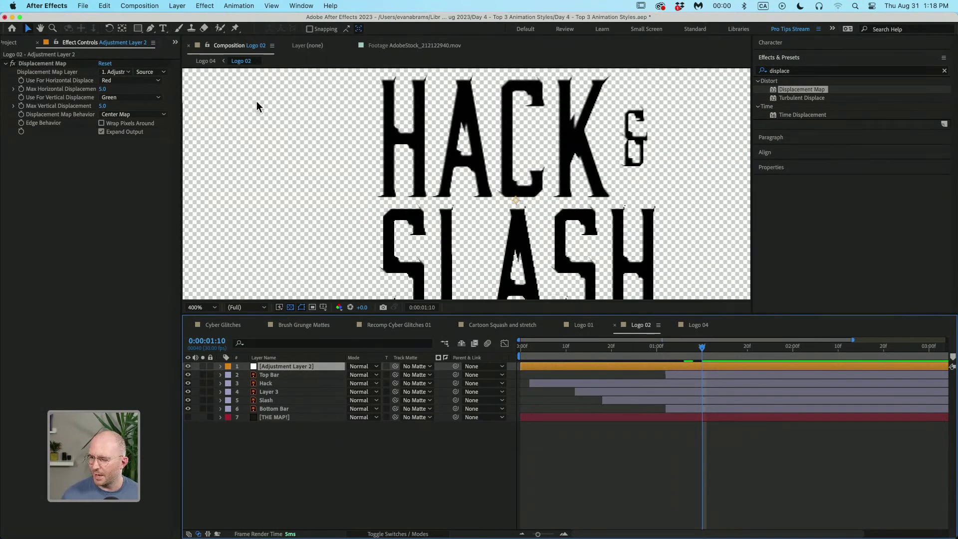
click(103, 71)
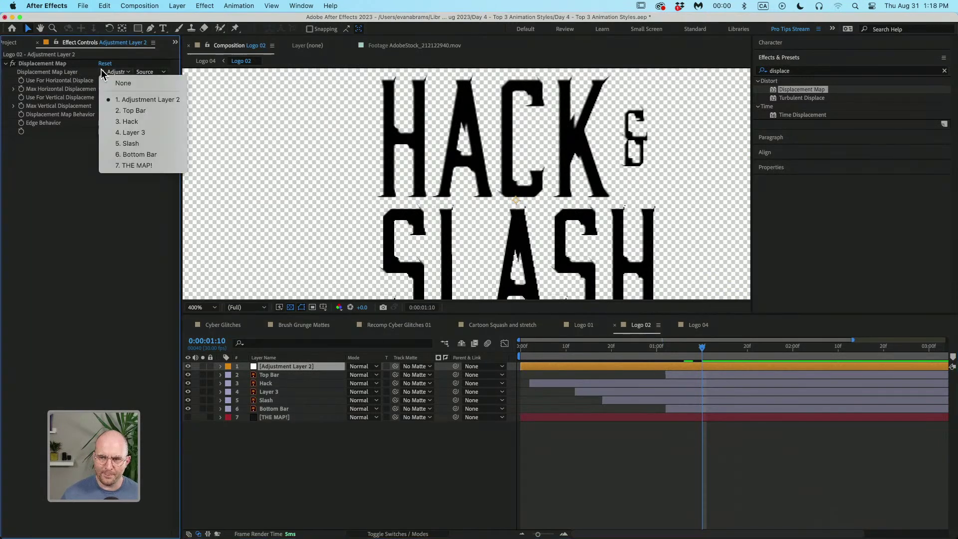
click(133, 165)
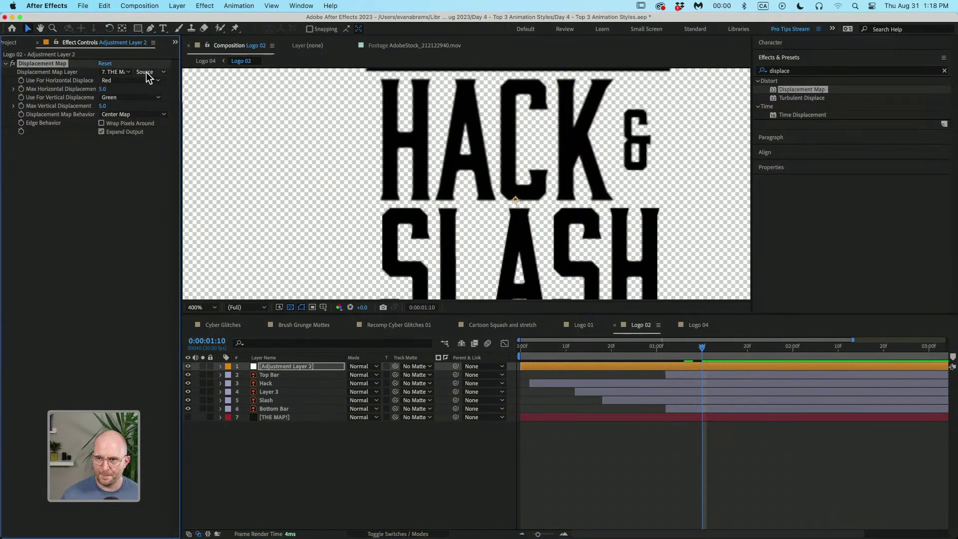
click(148, 74)
click(166, 105)
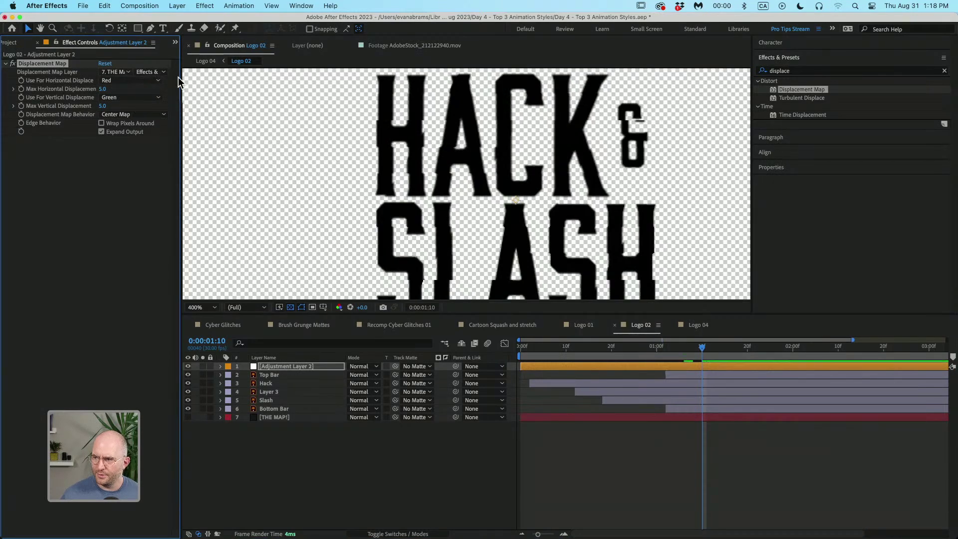
Step: Set the Displacement Map's maximum horizontal and maximum vertical displacement to 50 each
scroll(399, 131, down, 2)
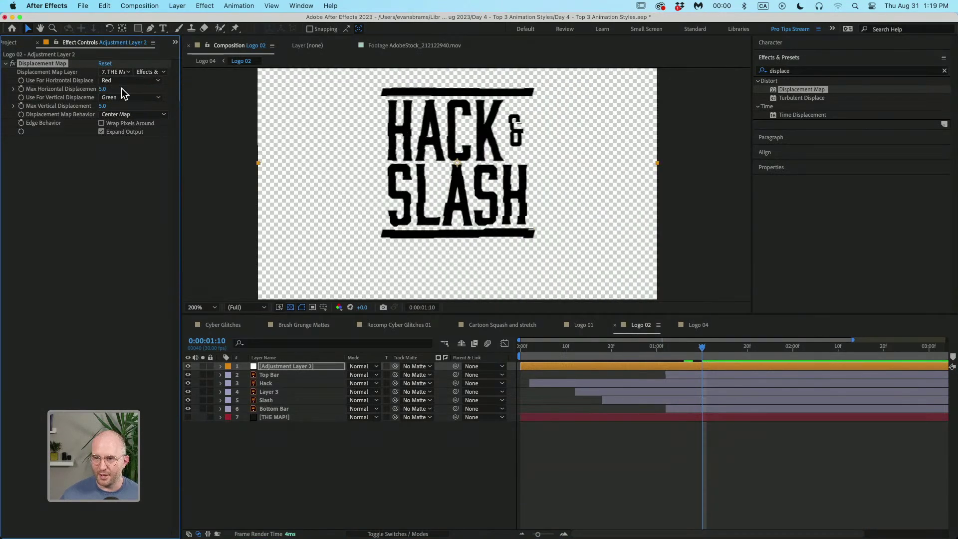
drag(102, 90, 133, 89)
click(106, 89)
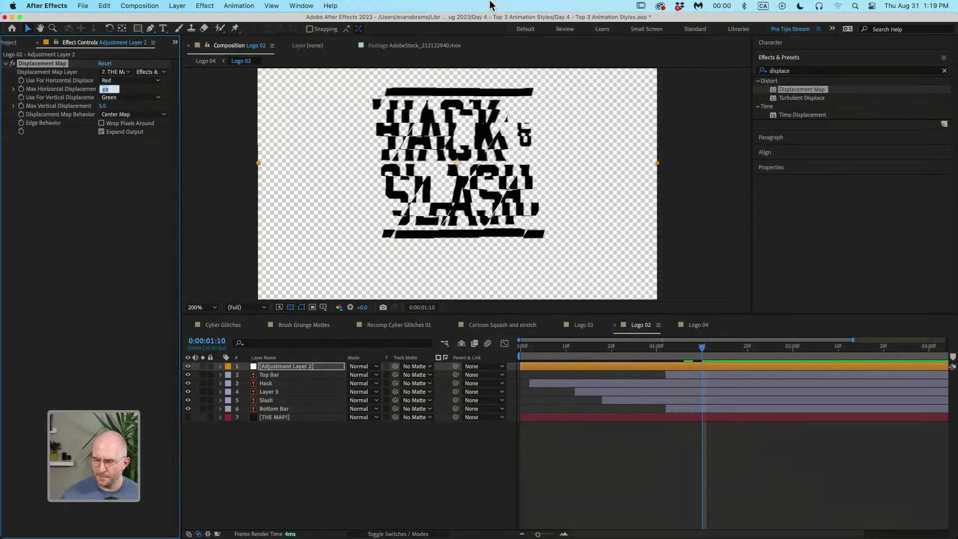
text(50)
key(Tab)
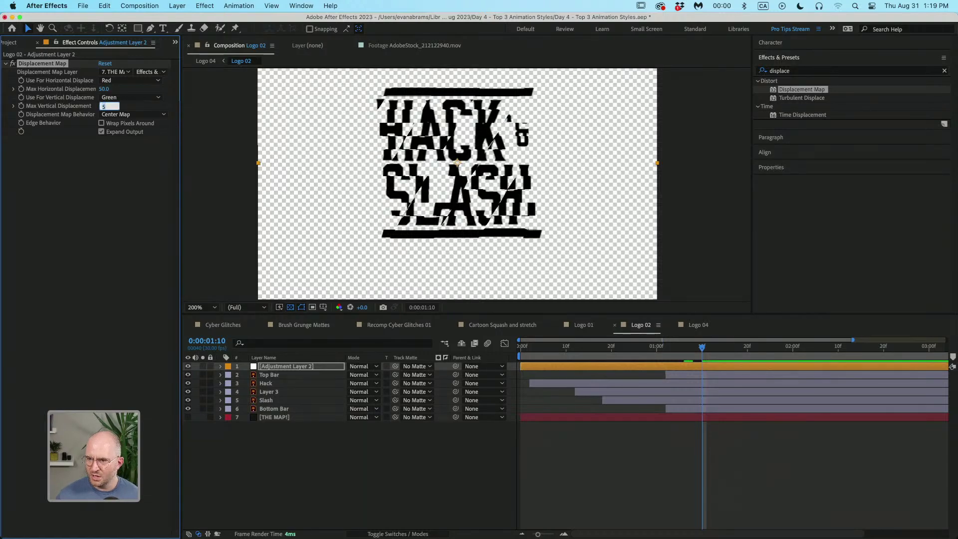
text(50)
key(Return)
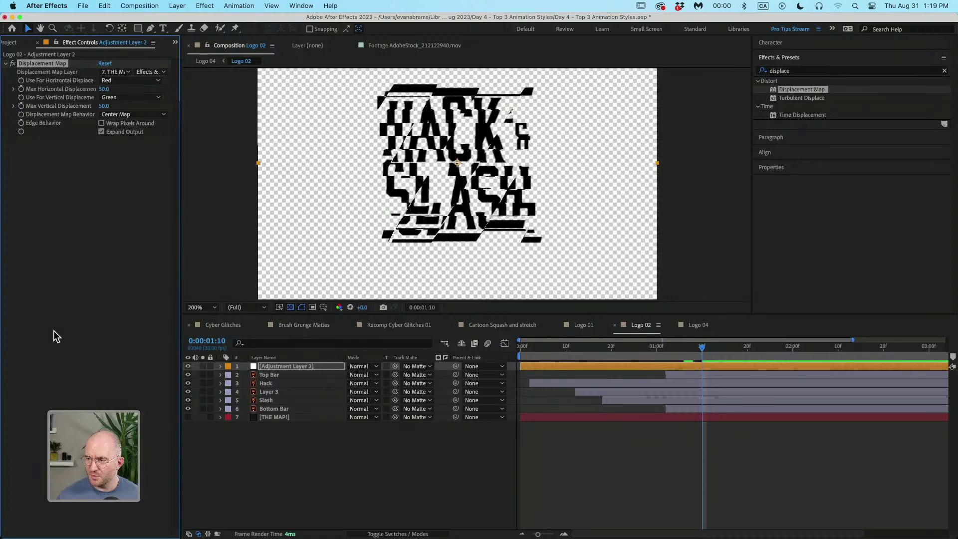
Step: Check the distortion at 0:00:01:14 and raise THE MAP!'s Mosaic to 19 horizontal blocks and 47 vertical blocks
scroll(399, 202, down, 2)
mouse_move(708, 349)
mouse_down()
mouse_move(607, 352)
mouse_move(719, 348)
mouse_up()
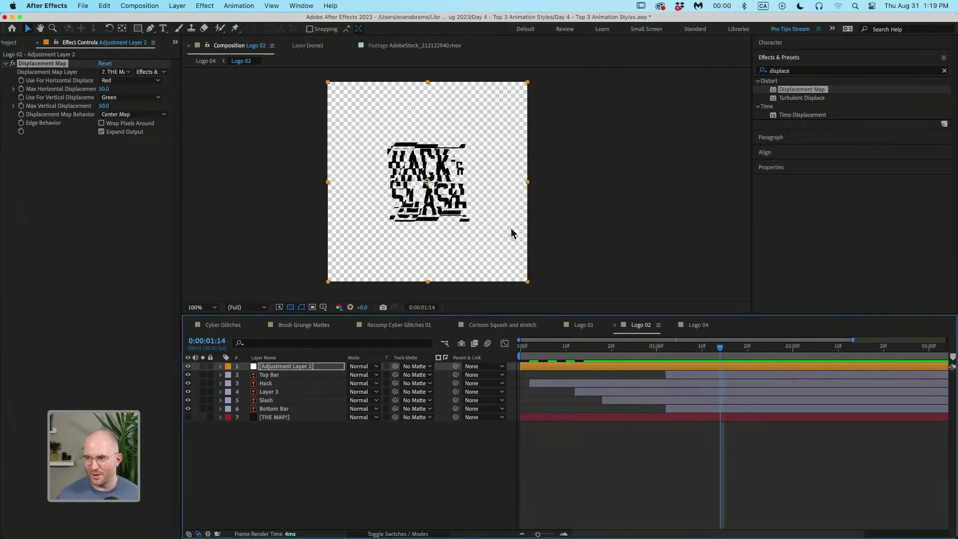
scroll(454, 154, up, 2)
scroll(467, 129, down, 2)
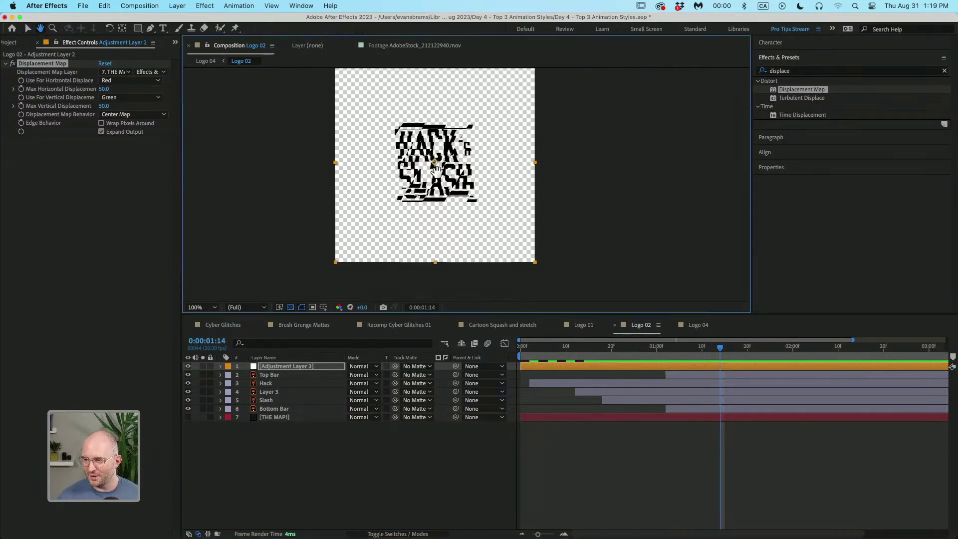
click(552, 421)
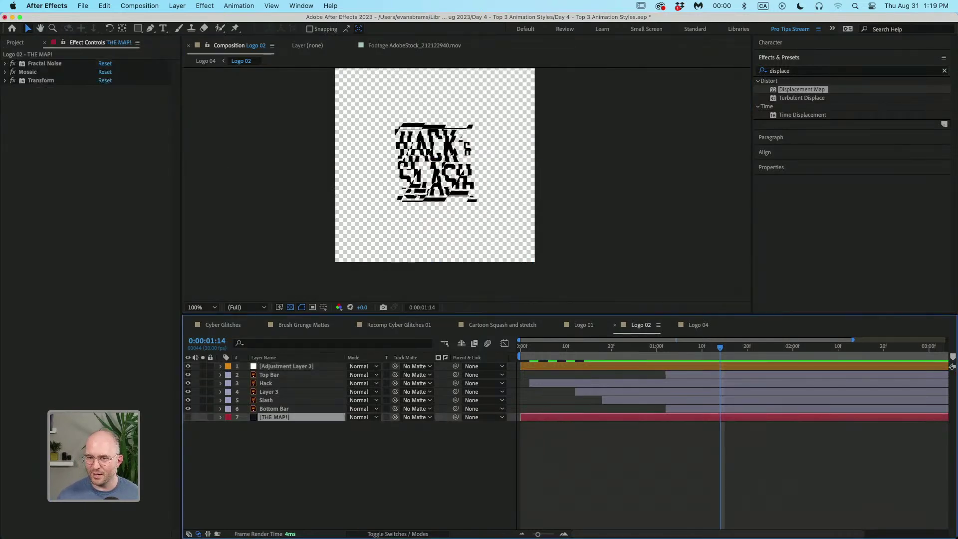
click(5, 72)
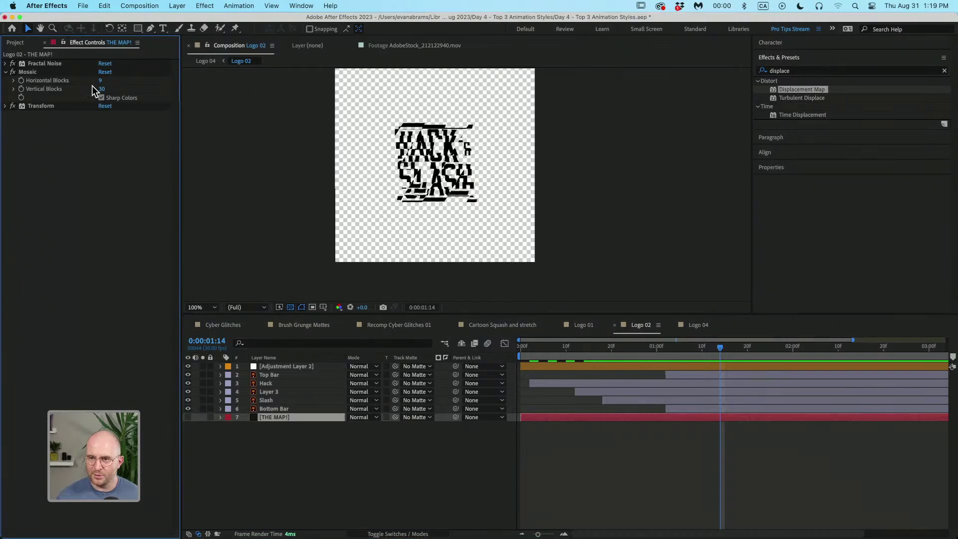
drag(101, 88, 104, 79)
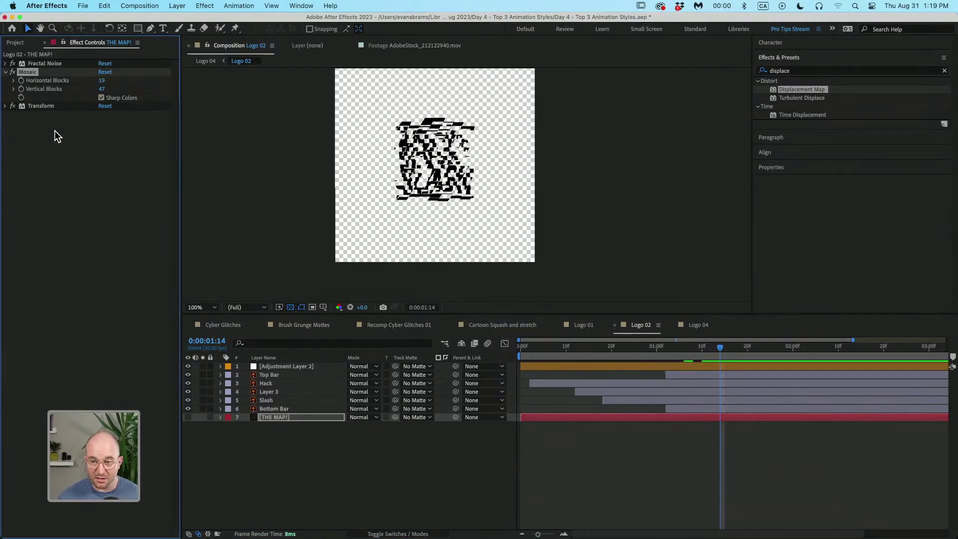
Step: Keyframe the Fractal Noise Contrast of THE MAP! at 0:00:00:04 with a value of 154
click(6, 64)
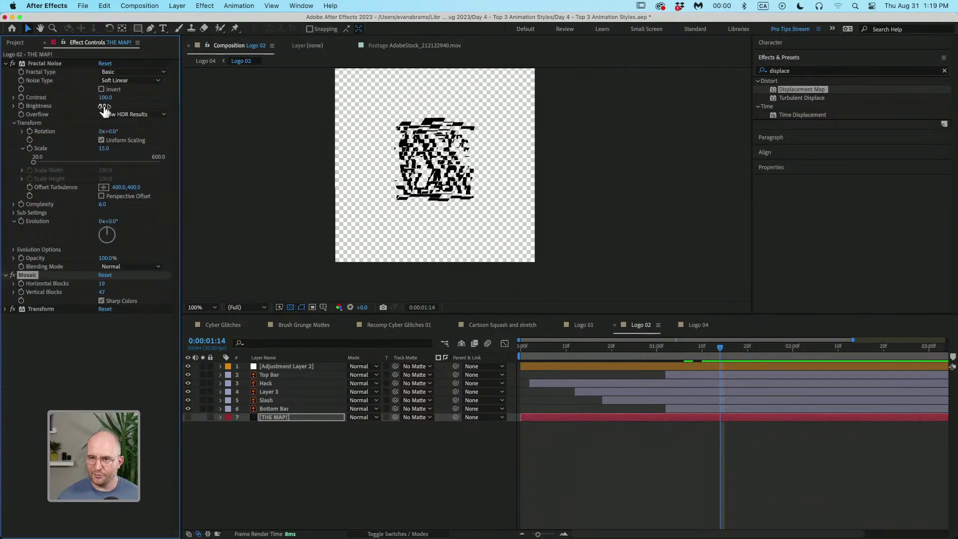
drag(106, 98, 103, 117)
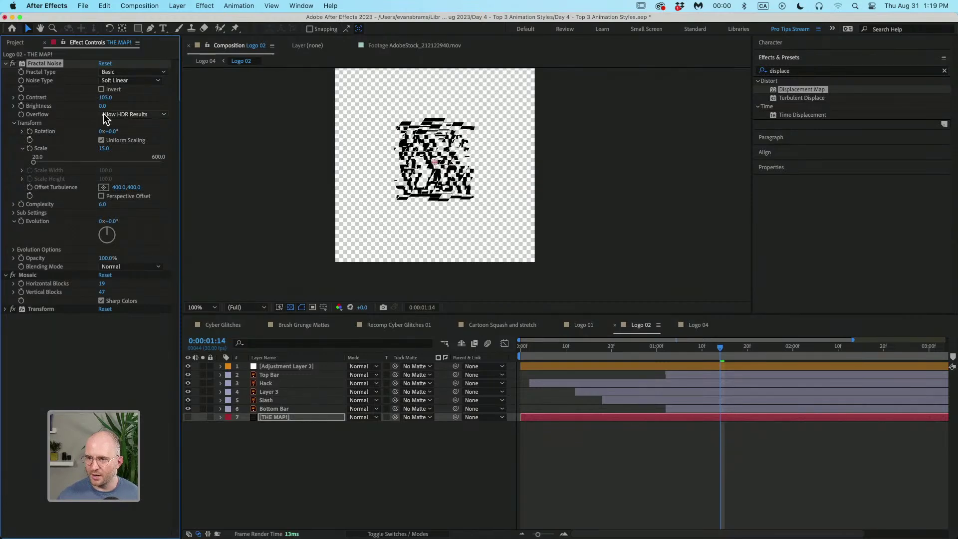
key(super+z)
drag(612, 351, 540, 352)
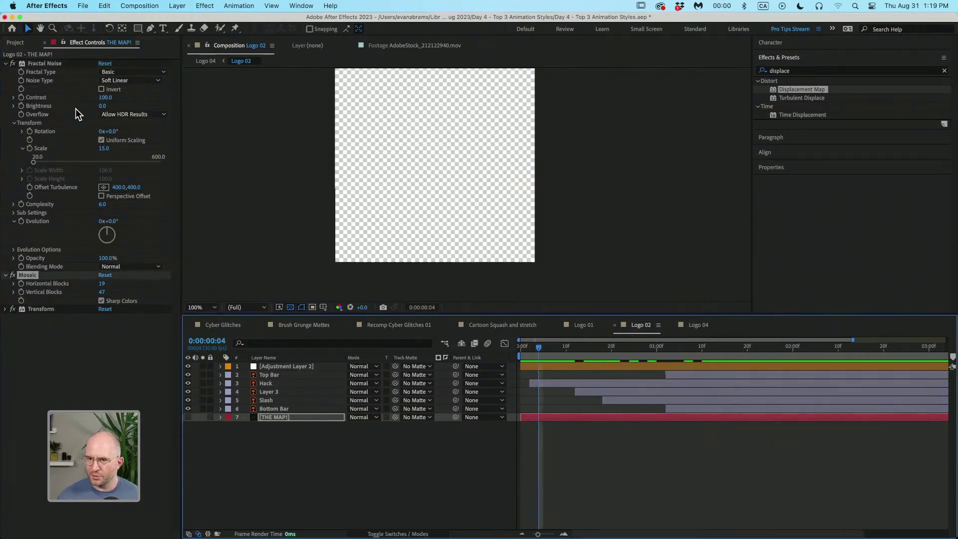
click(28, 100)
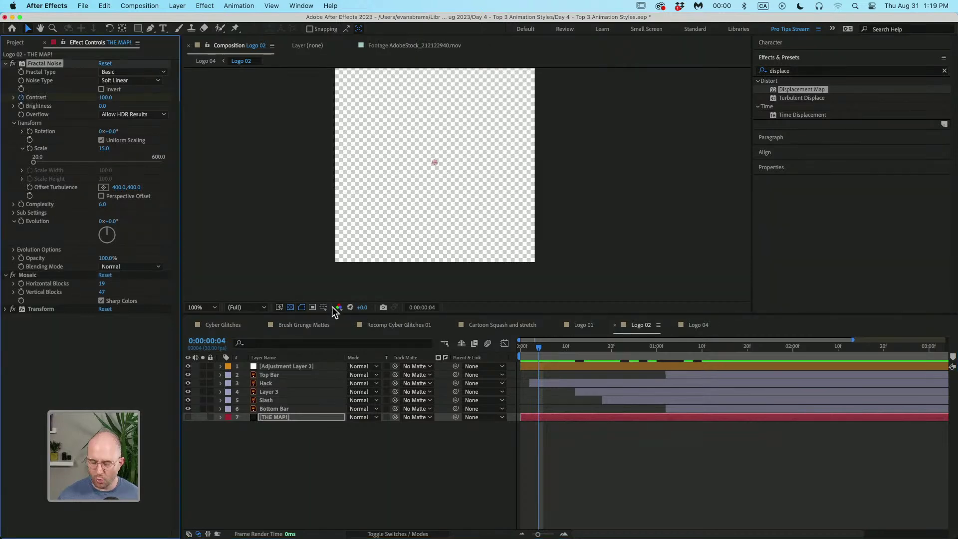
key(u)
drag(355, 434, 381, 434)
Step: Add a second Fractal Noise Contrast keyframe of 0 at 0:00:02:08
key(space)
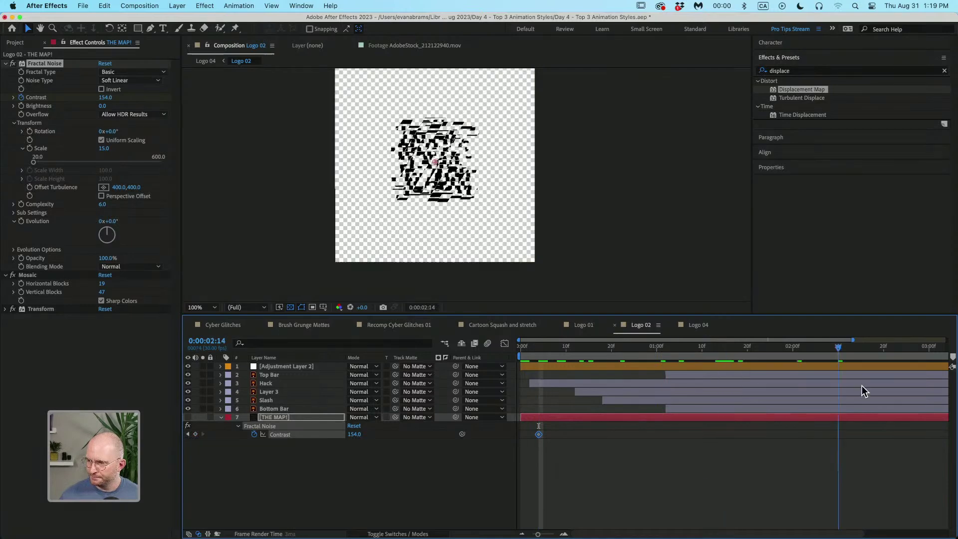
click(105, 97)
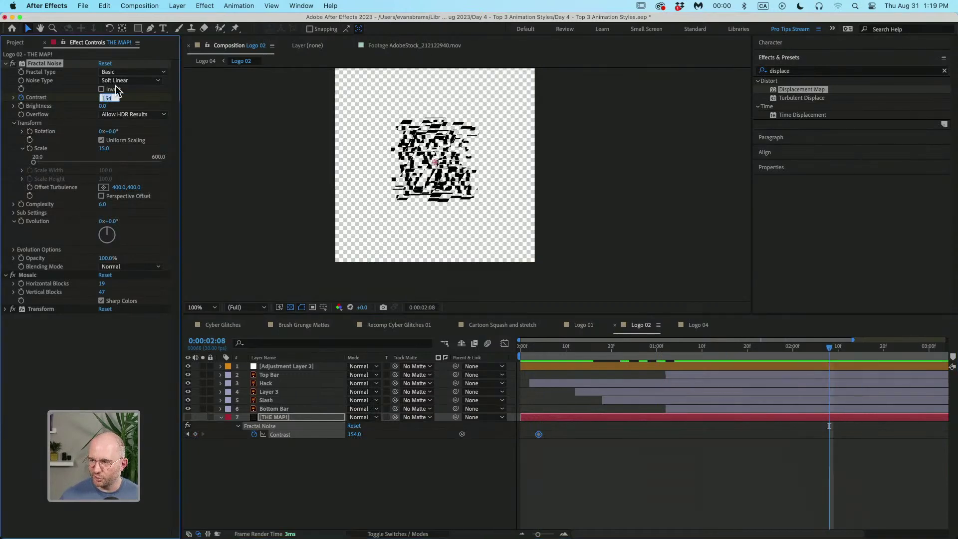
text(0)
key(Return)
Step: Try different noise evolutions on the glitched logo and set the Fractal Noise Evolution to 2x+138° at 0:00:00:27
drag(795, 354, 551, 366)
key(j)
drag(106, 221, 206, 244)
click(643, 348)
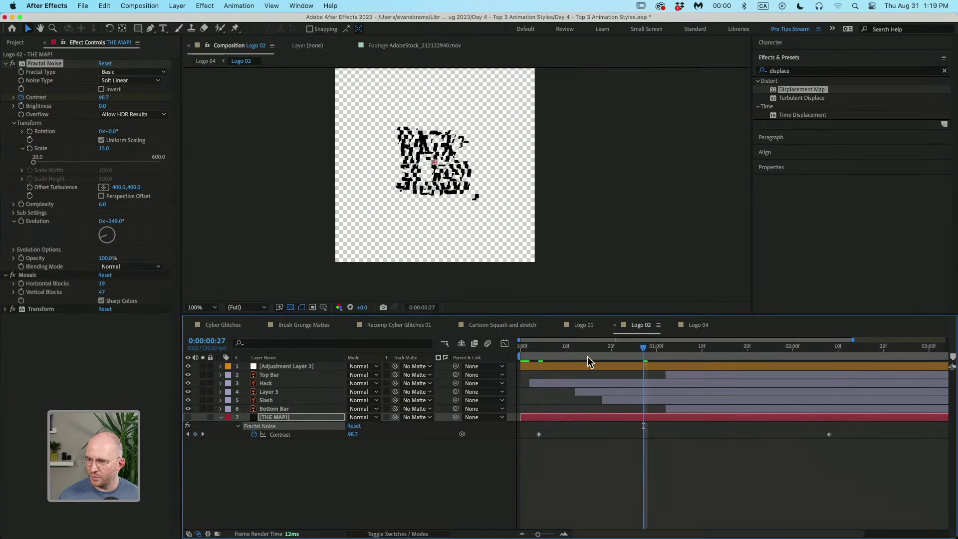
drag(111, 222, 449, 249)
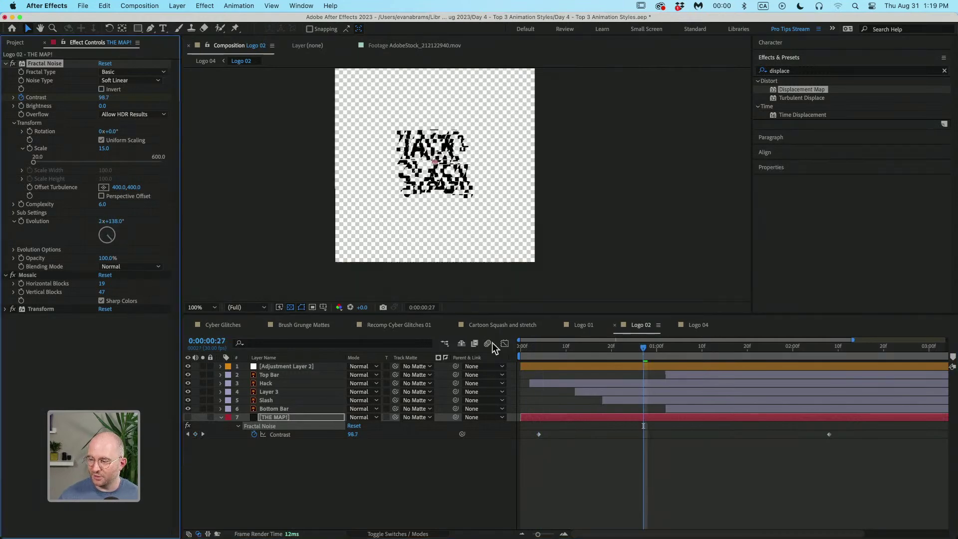
Step: Keyframe Evolution at 0:00:00:04, set it to 3x+279° at 0:00:02:08, and scrub through the glitch animation
drag(569, 354, 539, 355)
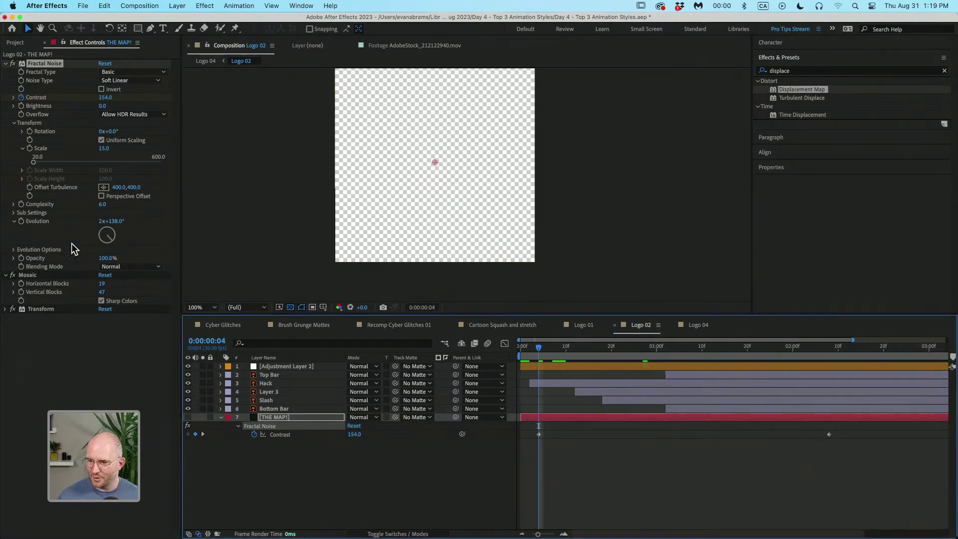
drag(791, 348, 828, 352)
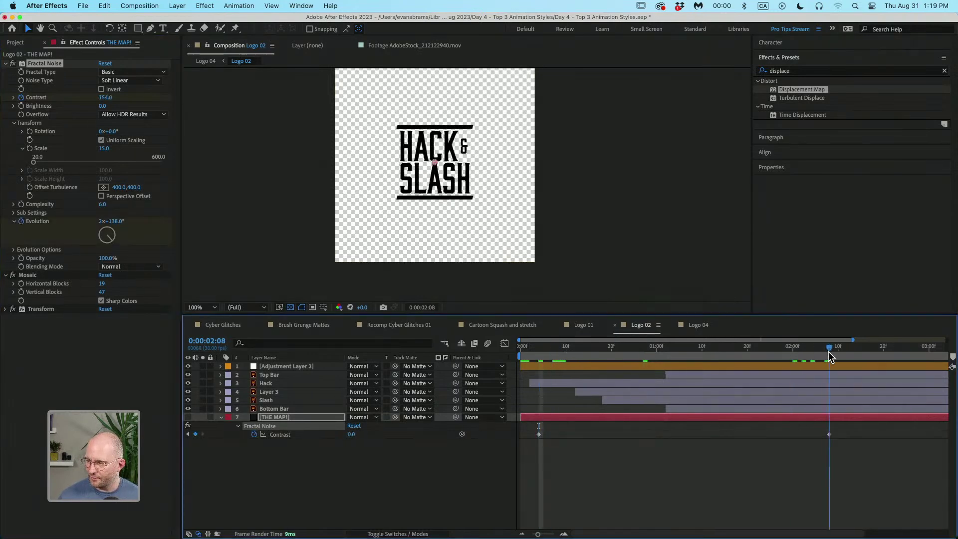
drag(112, 221, 164, 225)
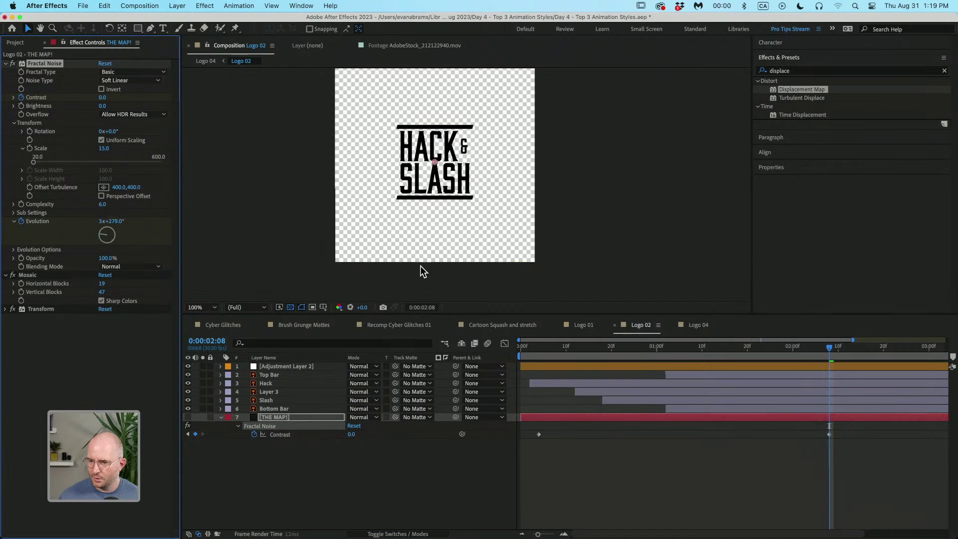
drag(653, 349, 681, 357)
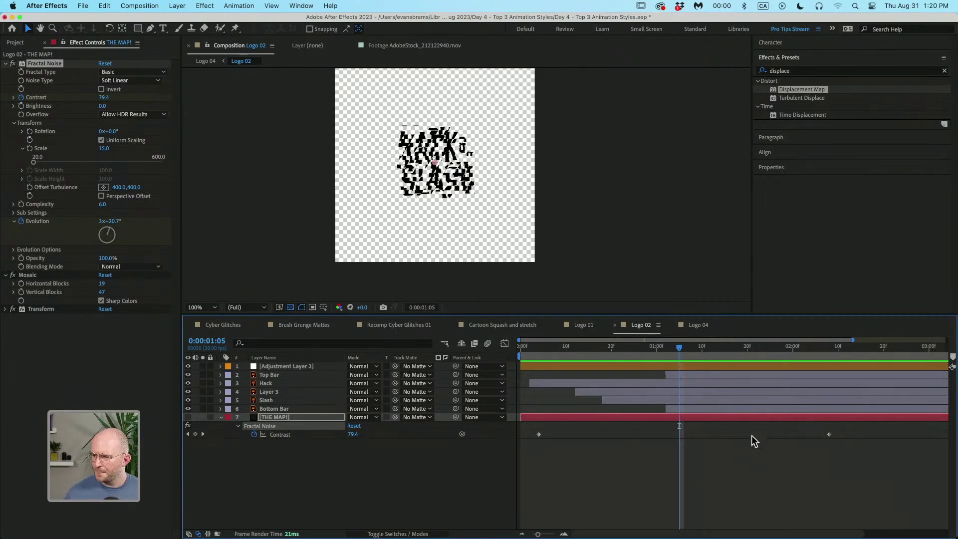
Step: Apply Posterize Time to THE MAP! with a frame rate of 4, and preview the stepped glitch animation
click(702, 418)
click(791, 70)
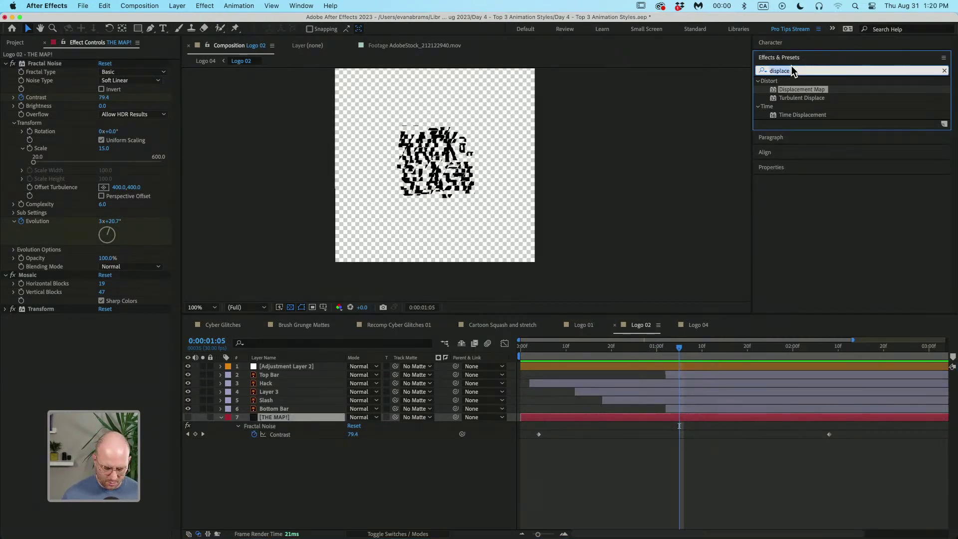
text(posteriz)
drag(813, 106, 359, 253)
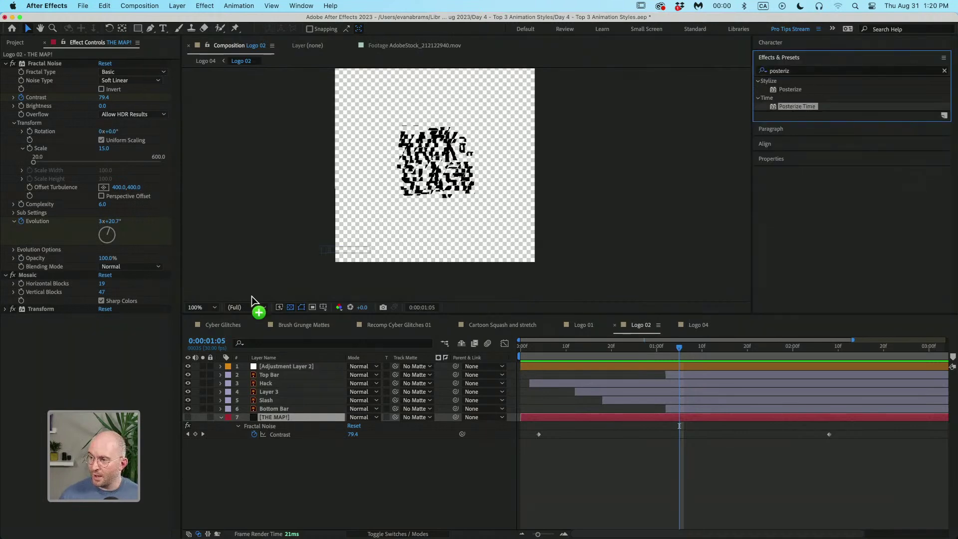
click(104, 326)
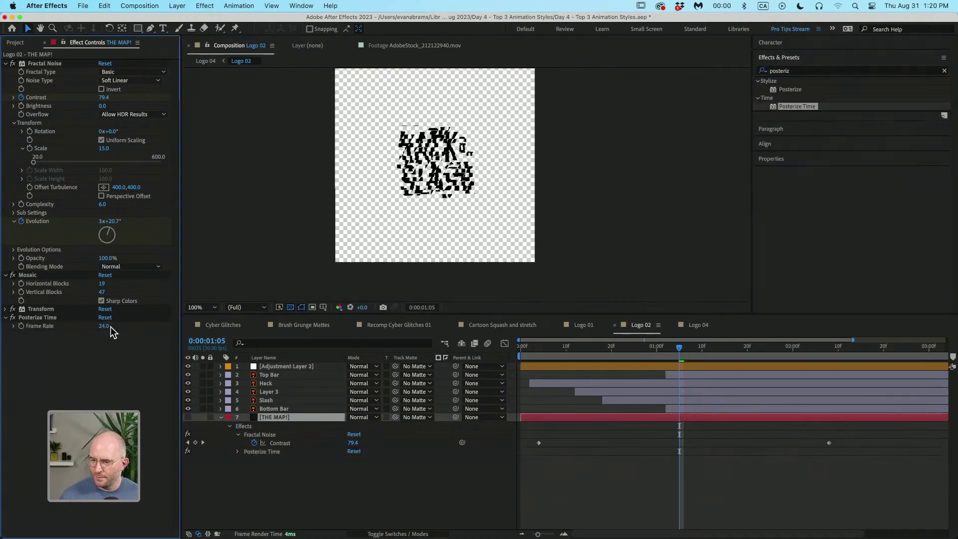
text(4)
key(Return)
drag(541, 344, 528, 343)
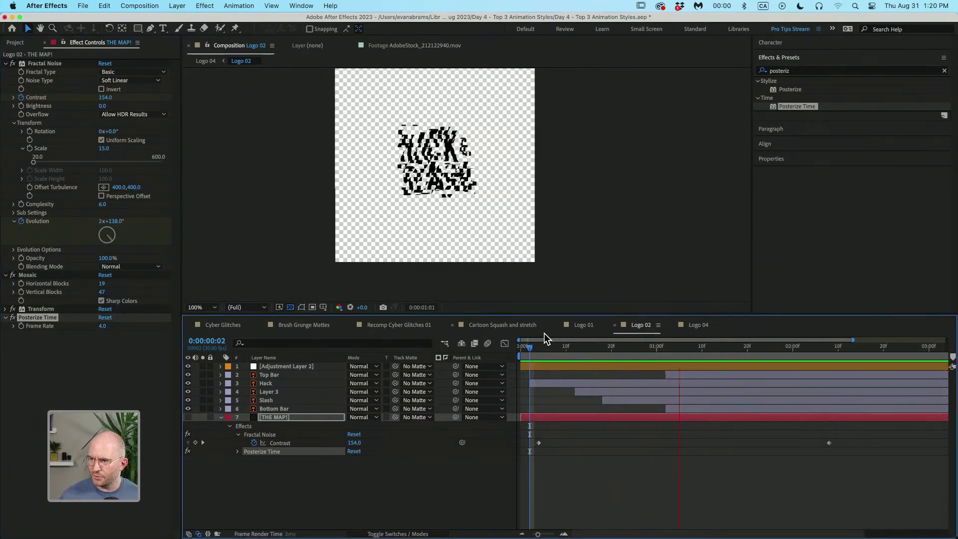
key(space)
drag(806, 349, 639, 379)
key(space)
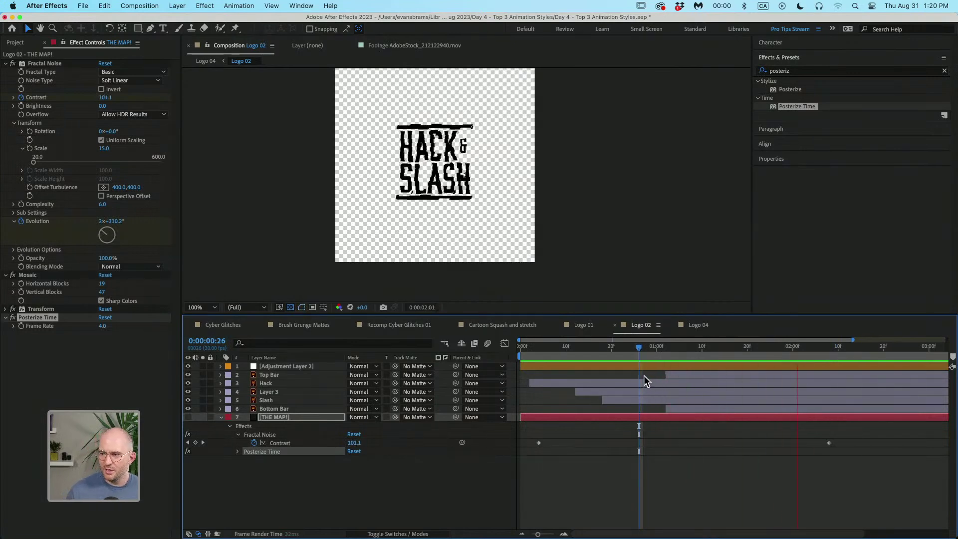
key(space)
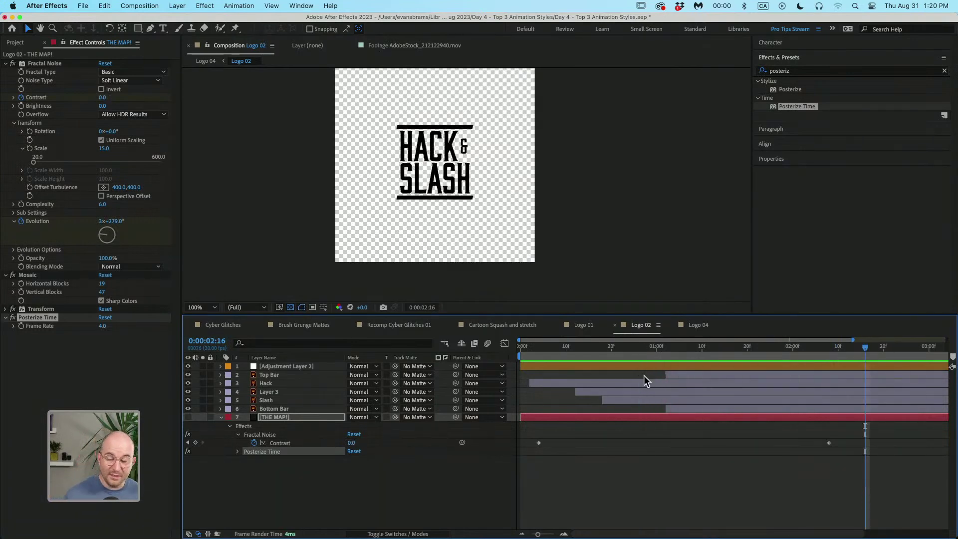
Step: Move the final Fractal Noise Contrast keyframe of THE MAP! to 0:00:01:13 and scrub the result
drag(646, 348, 715, 399)
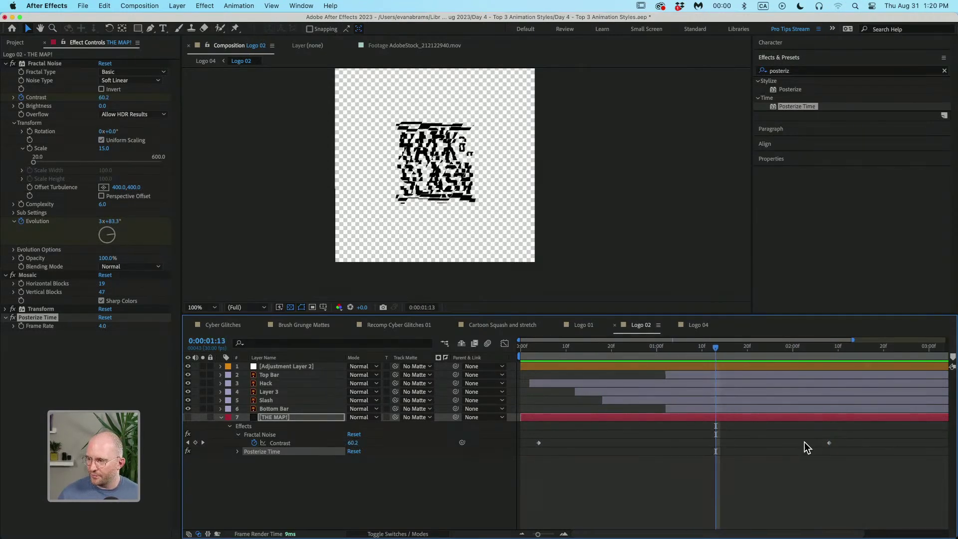
drag(828, 442, 714, 448)
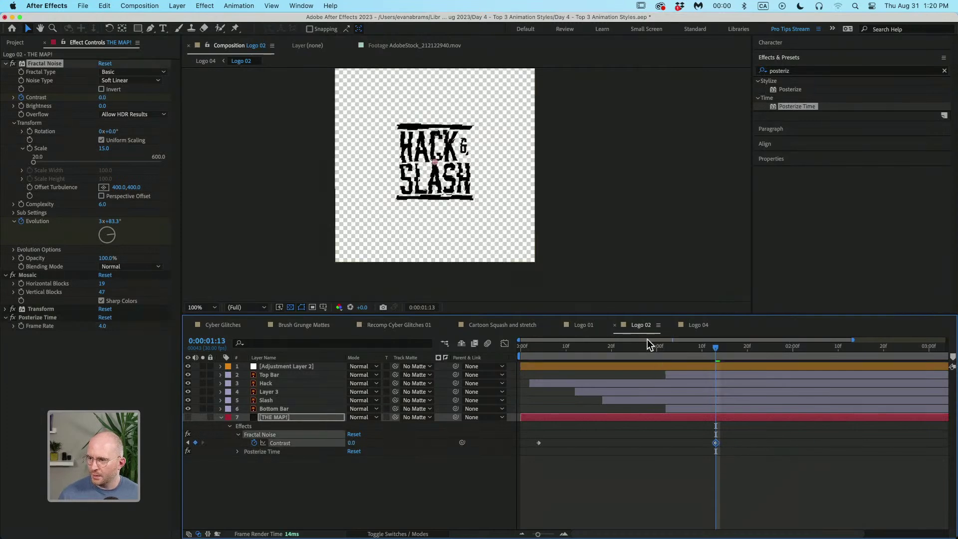
mouse_move(650, 345)
mouse_down()
mouse_move(599, 349)
mouse_move(648, 349)
mouse_up()
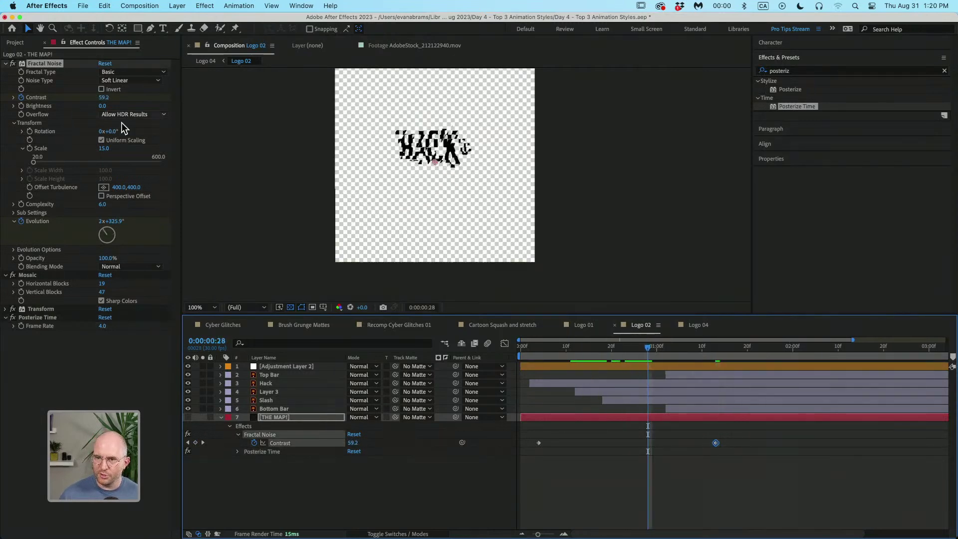
Step: Set the Mosaic effect on THE MAP! to 5 horizontal and 5 vertical blocks, and preview the glitch
click(103, 284)
text(5)
key(Tab)
text(5)
key(Return)
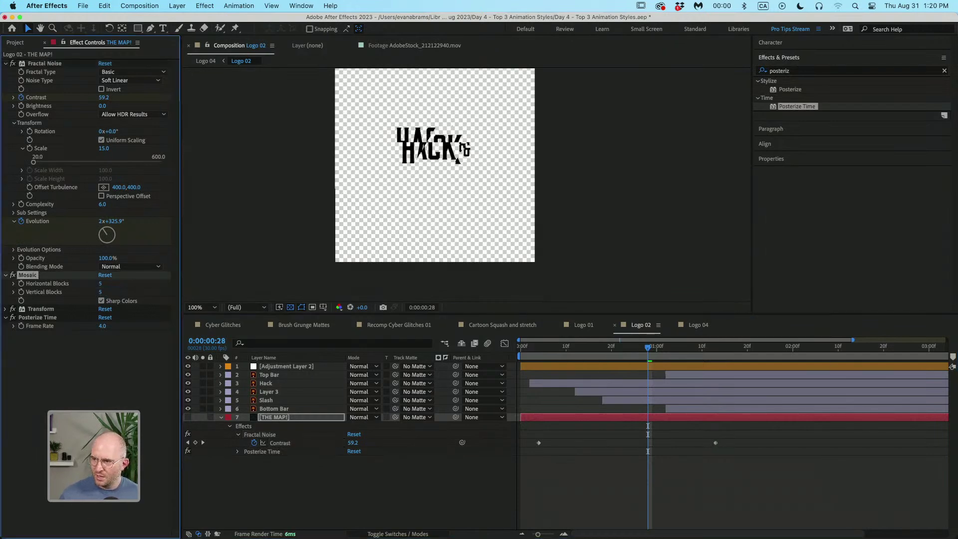
click(531, 349)
key(space)
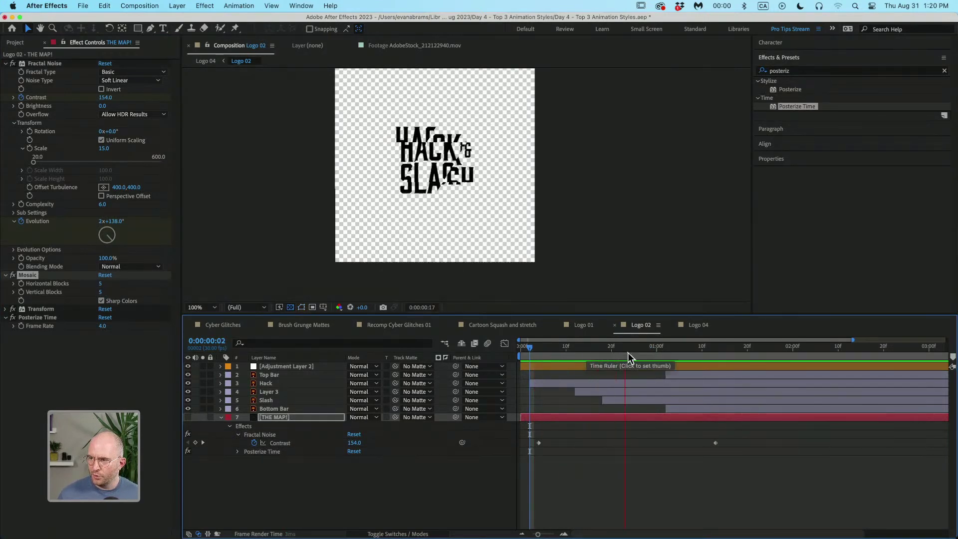
click(684, 356)
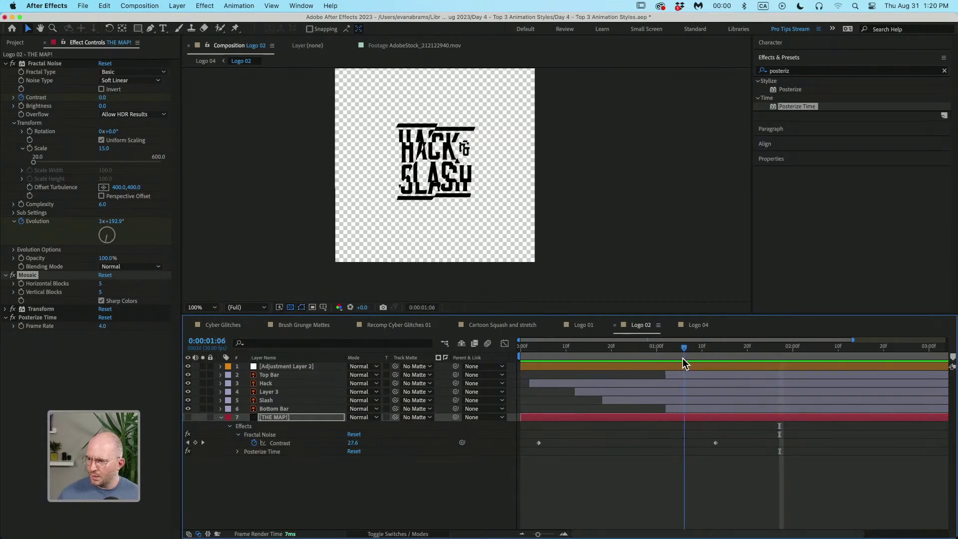
Step: Reveal the Displacement Map keyframes in the Cyber Glitches composition and shift the Hack layer earlier so it starts with Bottom Bar
click(234, 330)
key(space)
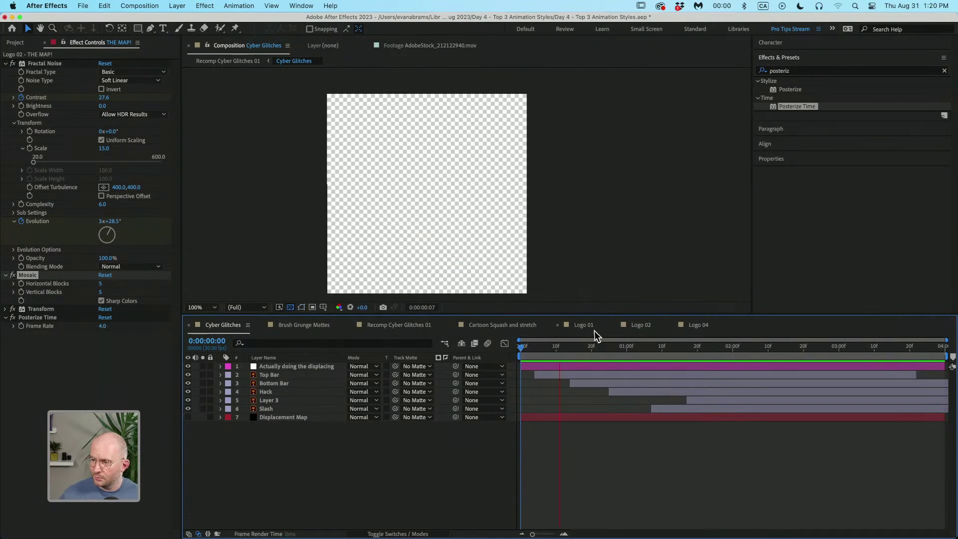
click(665, 416)
key(u)
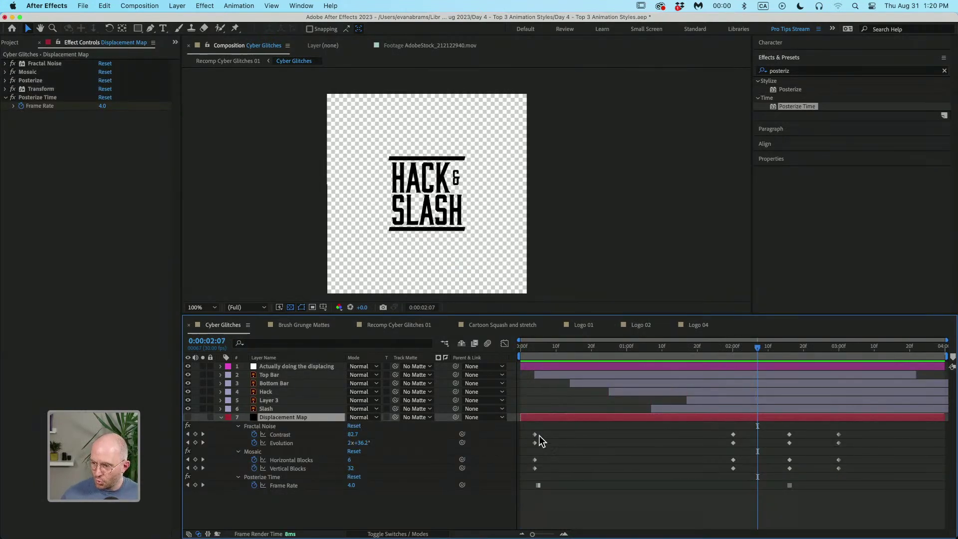
drag(863, 429, 520, 499)
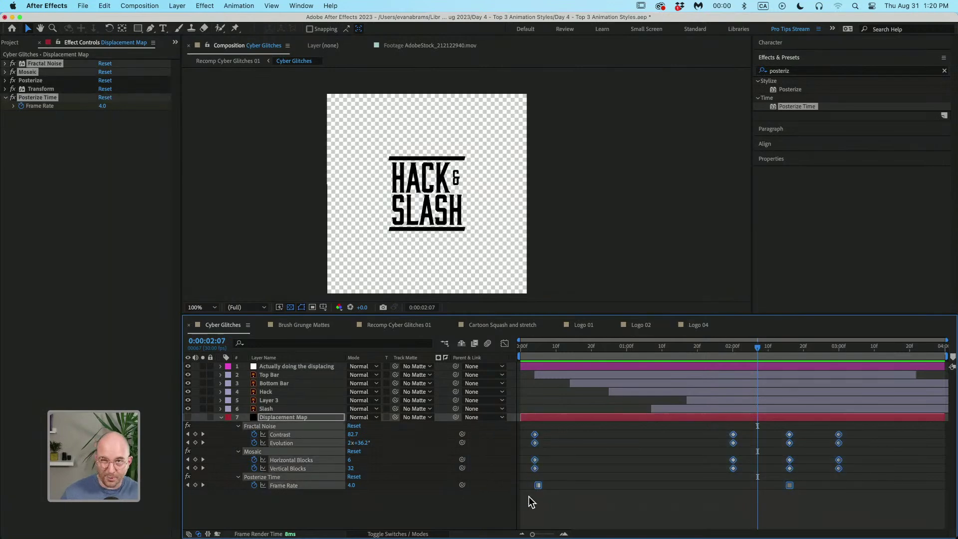
drag(729, 392, 691, 394)
click(615, 471)
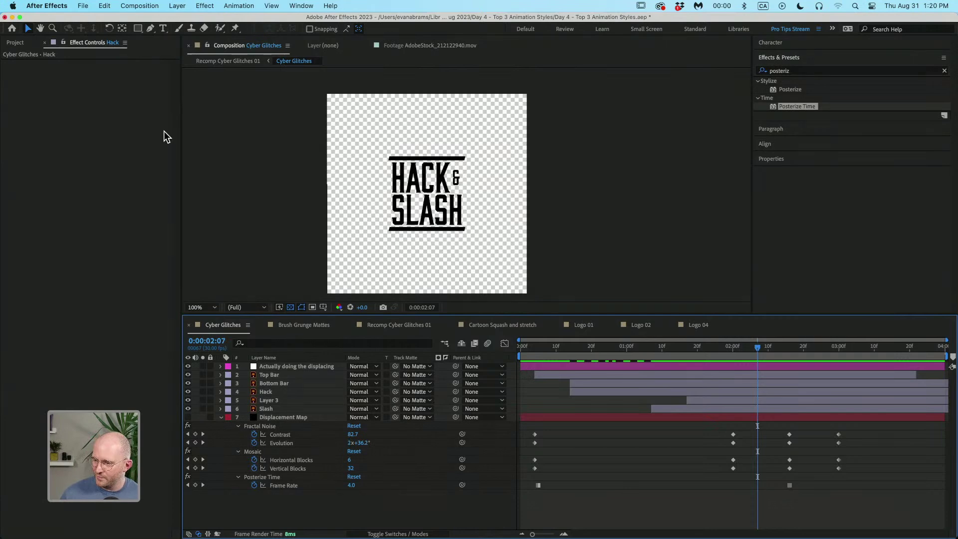
Step: Open the Logo 03 composition and move the Hack layer's anchor point to the word's lower-right corner
click(21, 43)
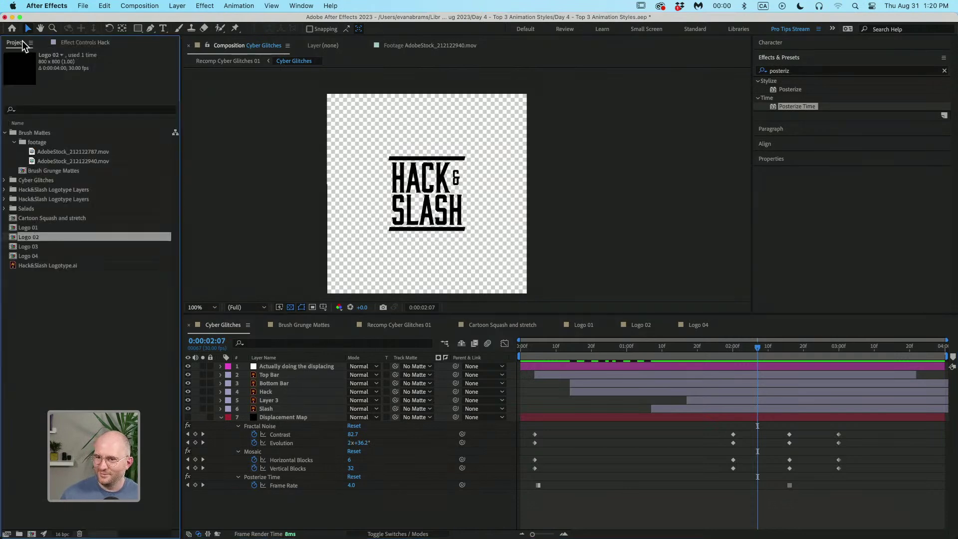
double_click(40, 246)
drag(583, 345, 540, 350)
click(459, 170)
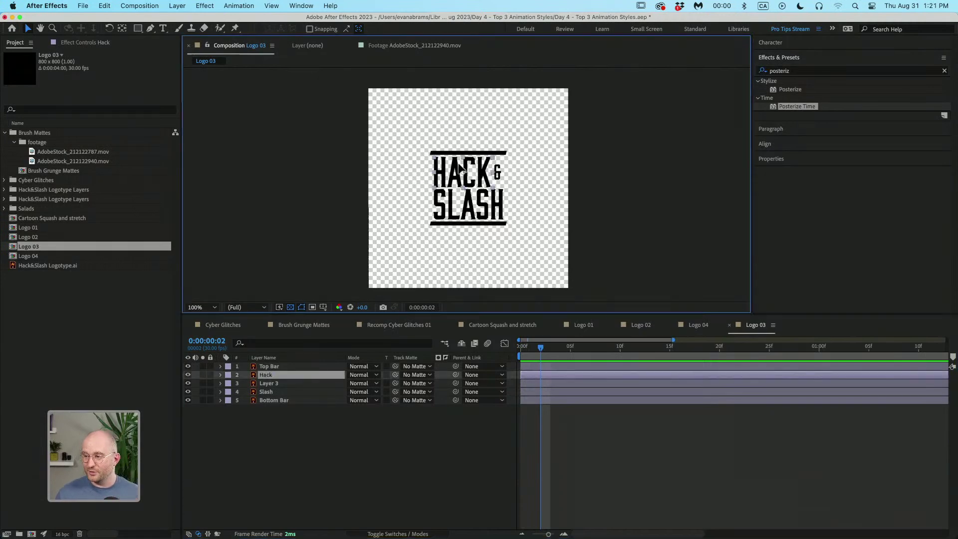
scroll(479, 183, up, 1)
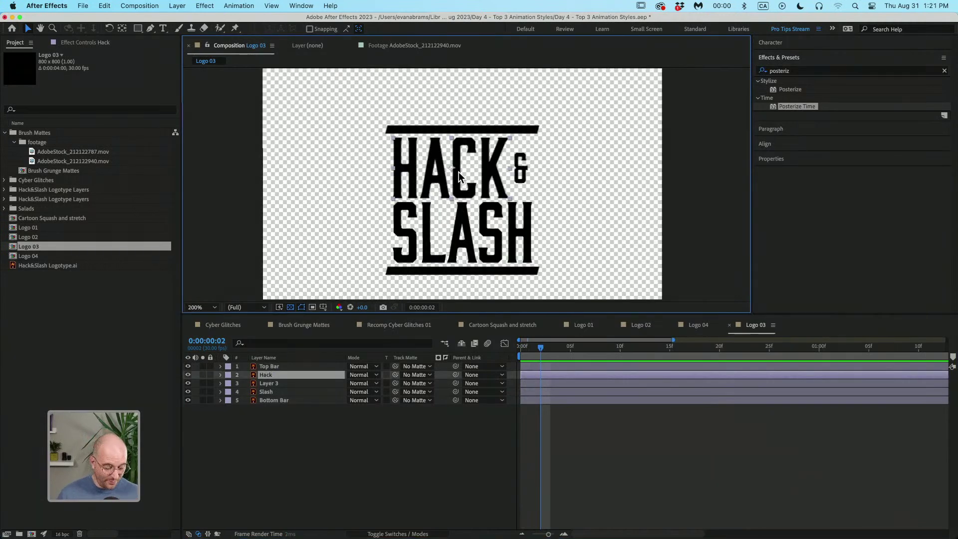
key(y)
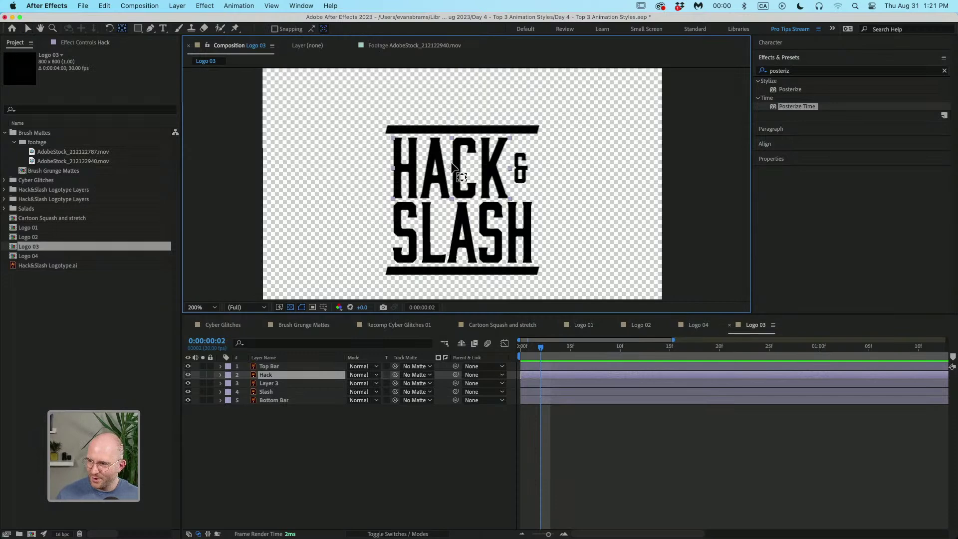
drag(451, 170, 509, 199)
Step: Change the label colour of all Logo 03 layers to Fuchsia
key(super+a)
click(227, 375)
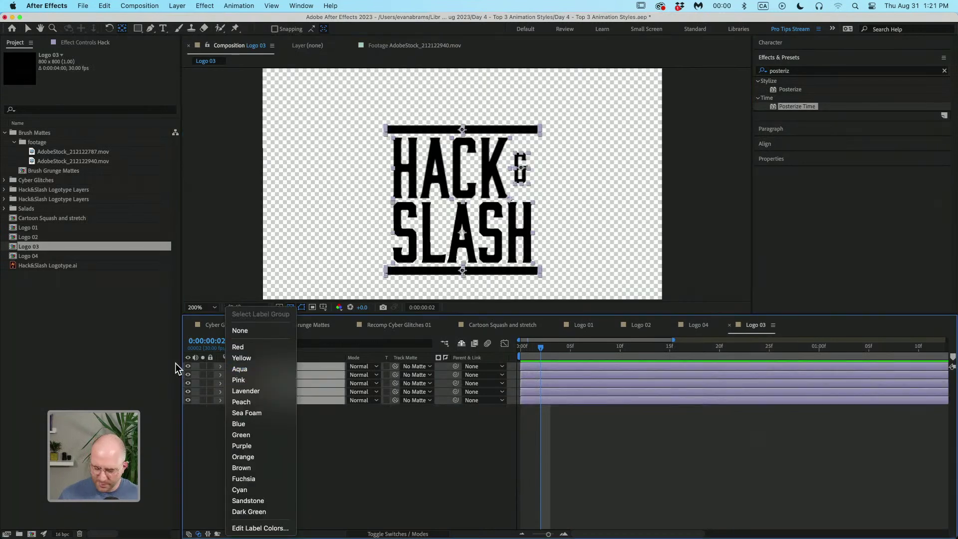
key(f)
key(Return)
click(544, 458)
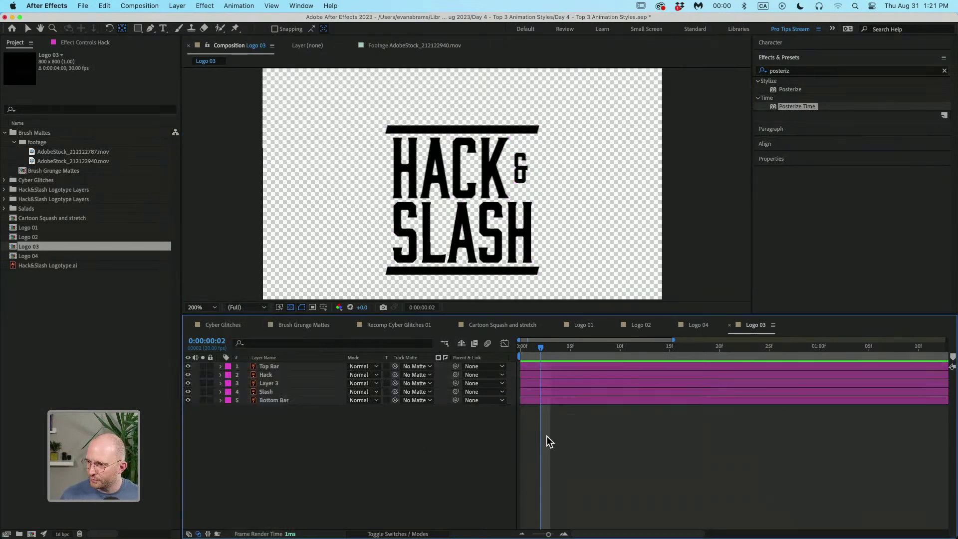
Step: Add Scale and Rotation keyframes to the Hack layer at 0:00:00:15, keeping 100% and 0°
click(504, 176)
drag(542, 352, 668, 364)
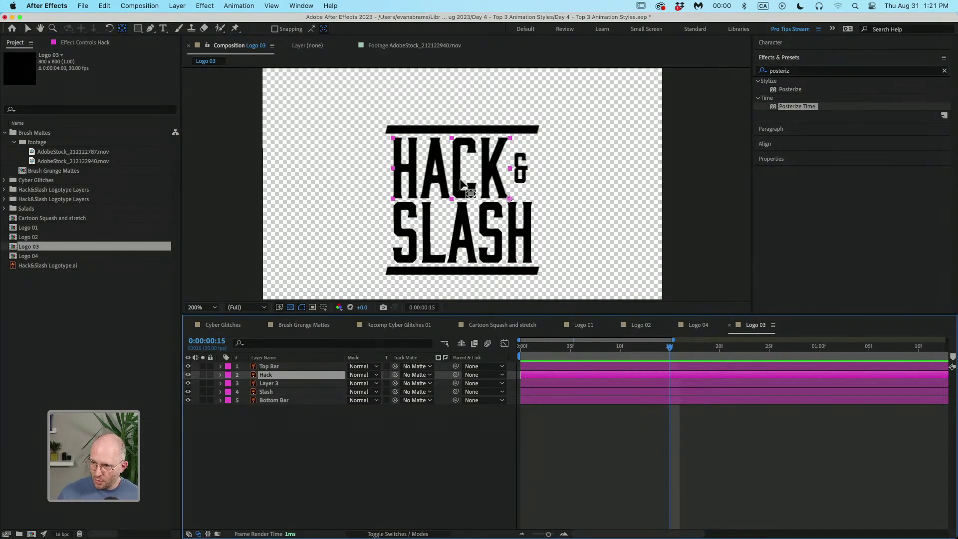
key(s)
key(shift+r)
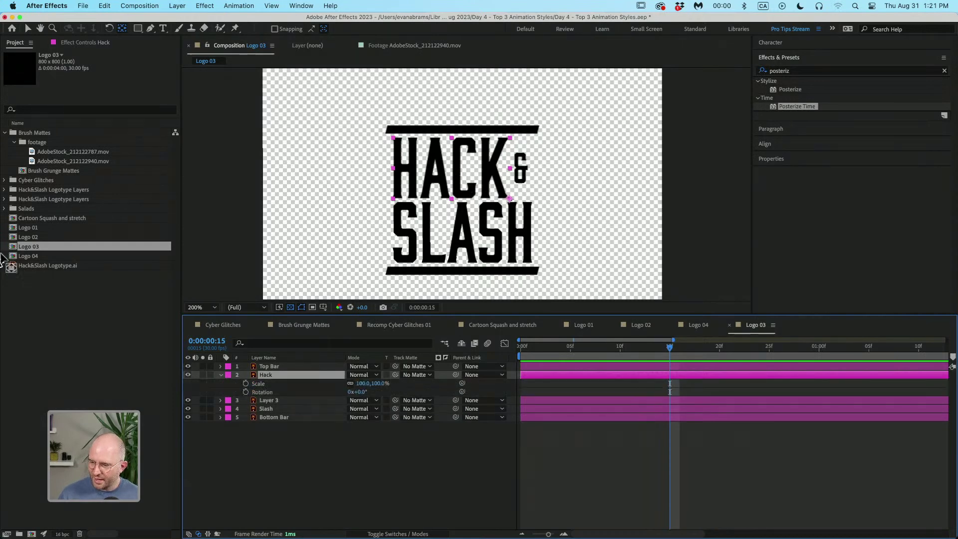
click(246, 383)
click(245, 391)
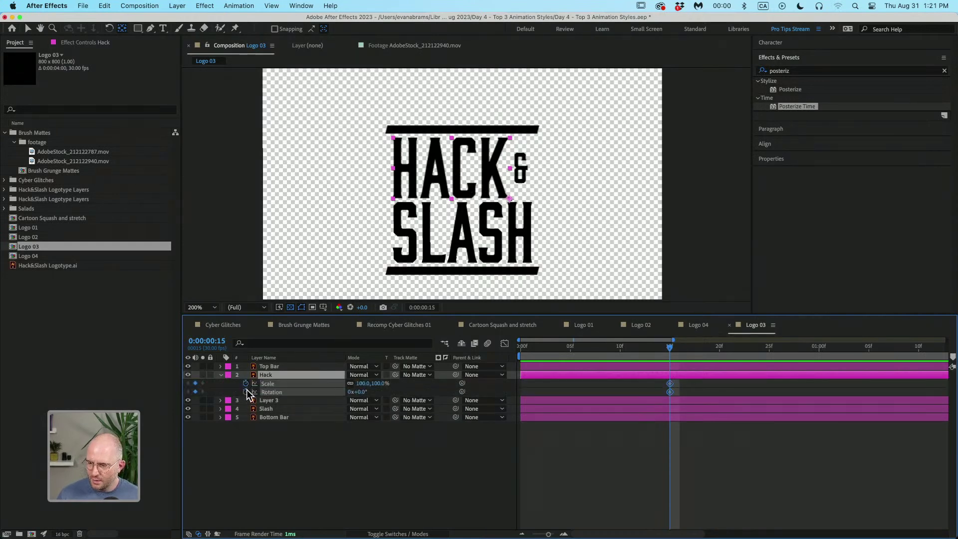
Step: At 0:00:00:05, scale the Hack layer down to about 15.8% and add a Rotation keyframe of 0°
drag(662, 353, 503, 370)
key(Page_Down)
key(Page_Down)
key(Page_Down)
key(Page_Down)
click(575, 378)
key(w)
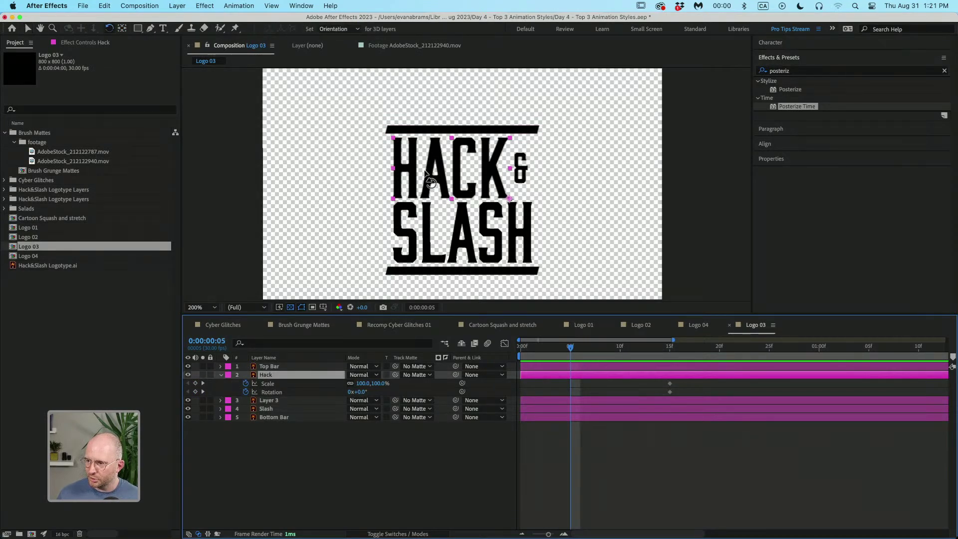
key(v)
click(405, 143)
drag(405, 144, 495, 195)
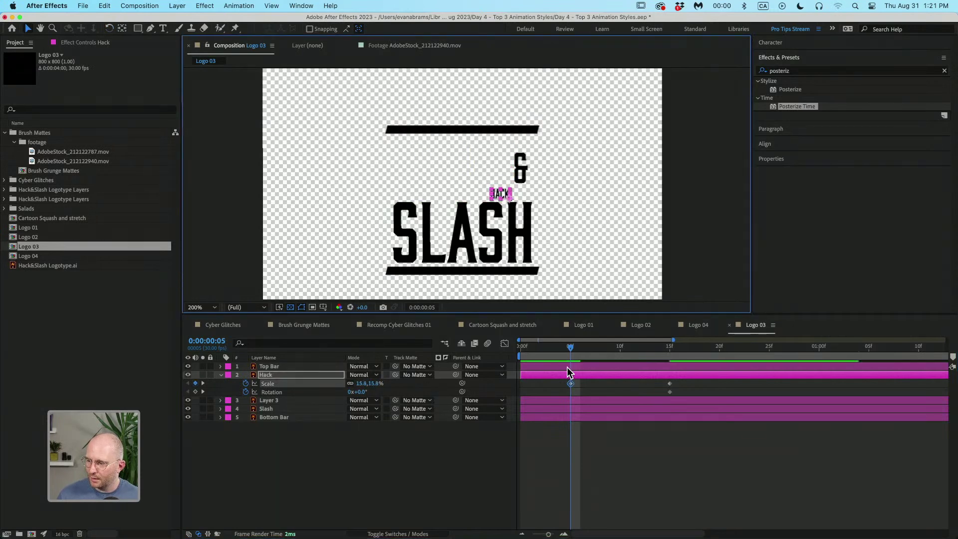
click(195, 391)
Step: At 0:00:00:09, keyframe the Hack layer's Scale at about 111.5% and rotate it to about 31.6°
drag(570, 349, 590, 349)
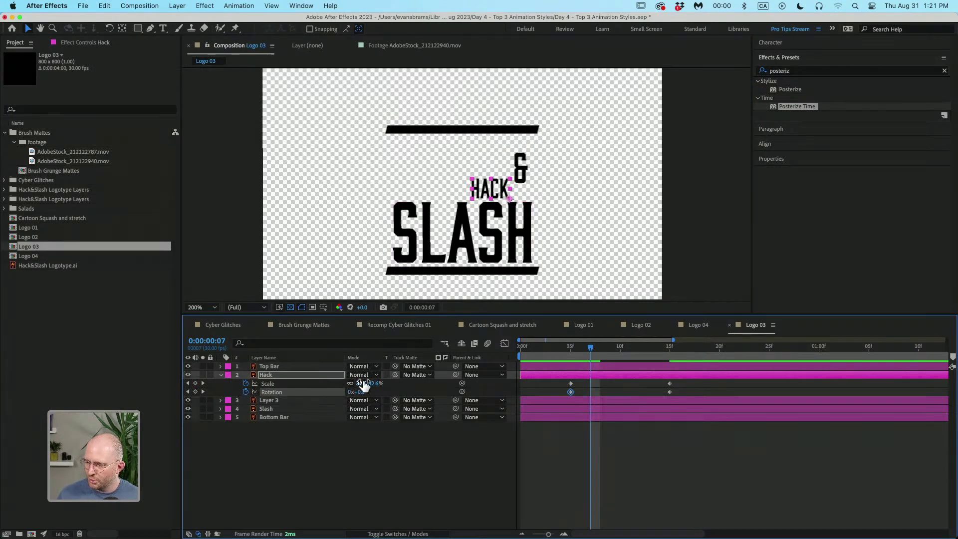
click(609, 349)
drag(370, 383, 400, 380)
key(w)
drag(394, 172, 447, 129)
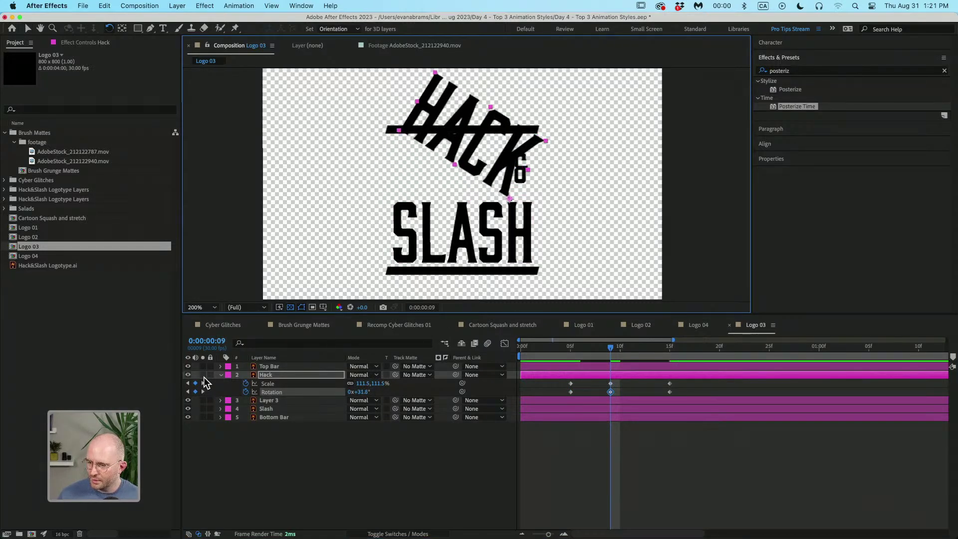
Step: Solo the Hack layer and keyframe its Rotation at 5° at 0:00:00:17
click(203, 374)
drag(576, 351, 687, 354)
click(669, 391)
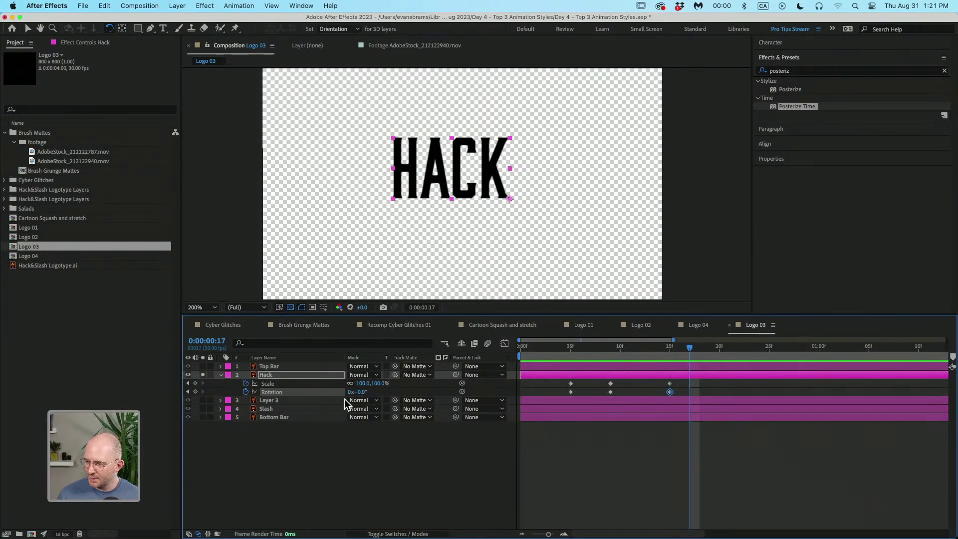
click(361, 392)
text(5)
key(Return)
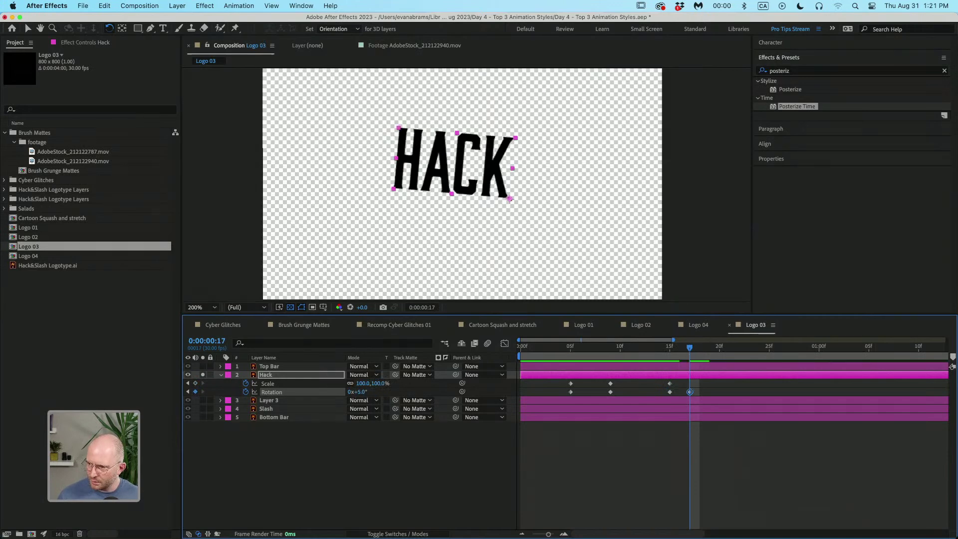
Step: Paste the 0° Rotation keyframe at 0:00:00:19 on the Hack layer and keyframe Rotation at 3° at 0:00:00:21
drag(697, 352, 729, 350)
key(super+c)
key(super+v)
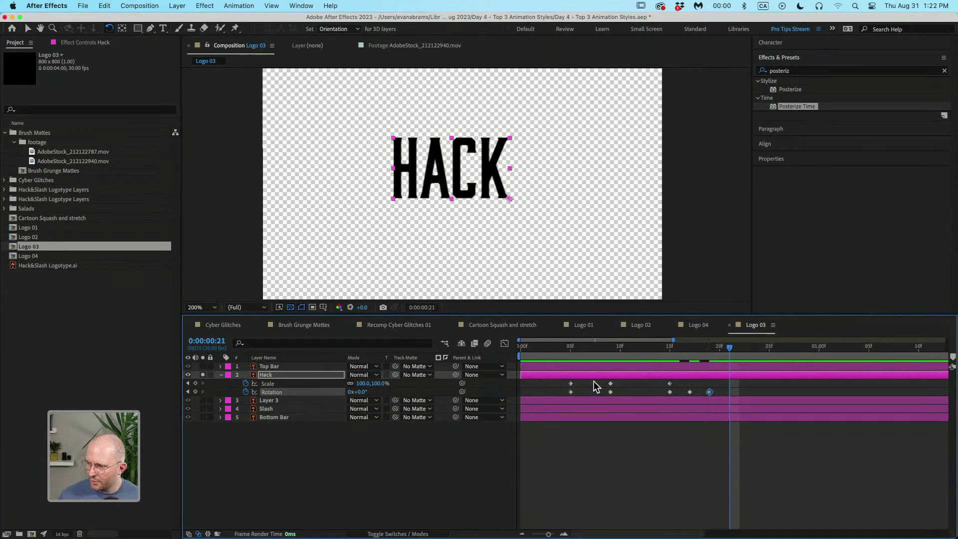
click(359, 392)
text(3)
key(Return)
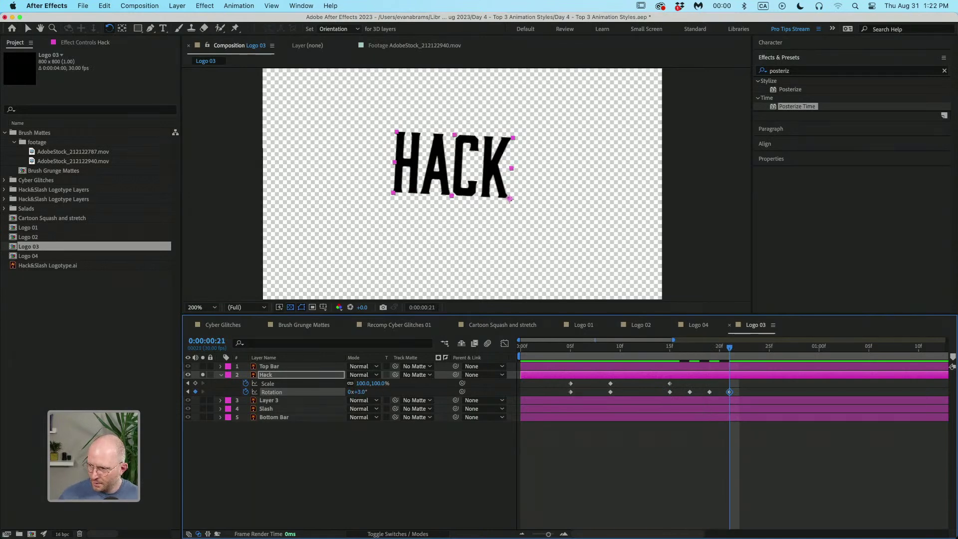
Step: Keyframe the Hack layer's Rotation at 0° at 0:00:00:23
click(739, 351)
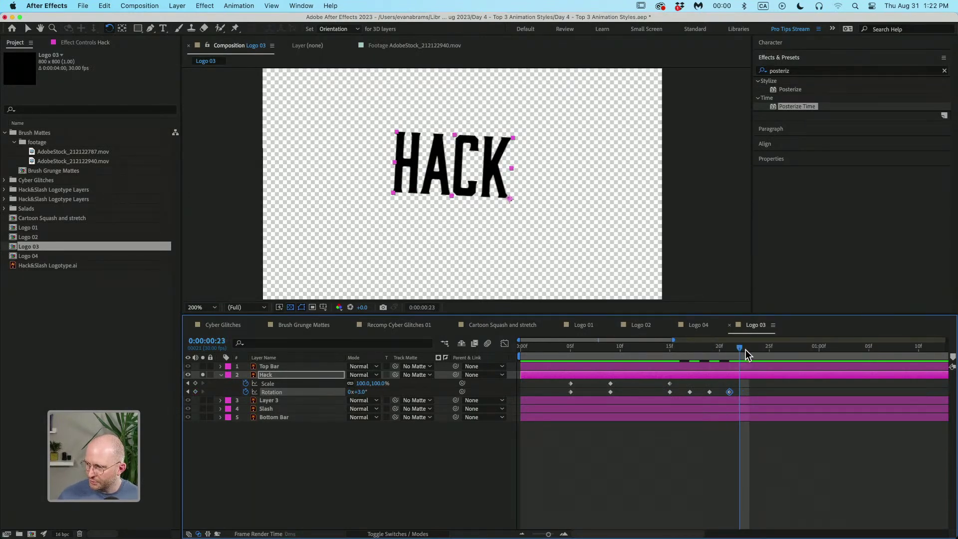
click(745, 350)
click(359, 391)
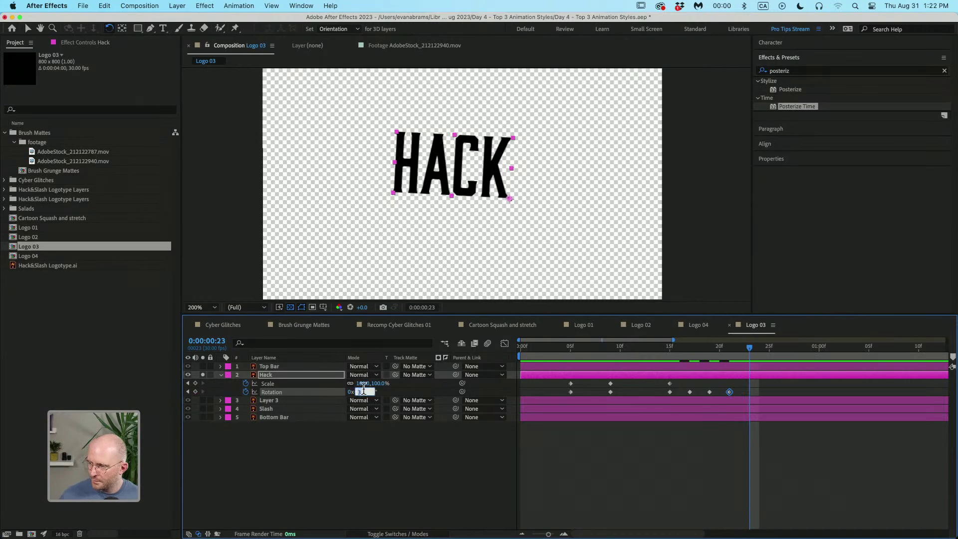
text(0)
key(Return)
Step: Keyframe the Hack layer's Rotation at 1° at 0:00:00:25 and at 0° at 0:00:00:27
drag(748, 349, 768, 353)
click(360, 392)
text(1)
key(Return)
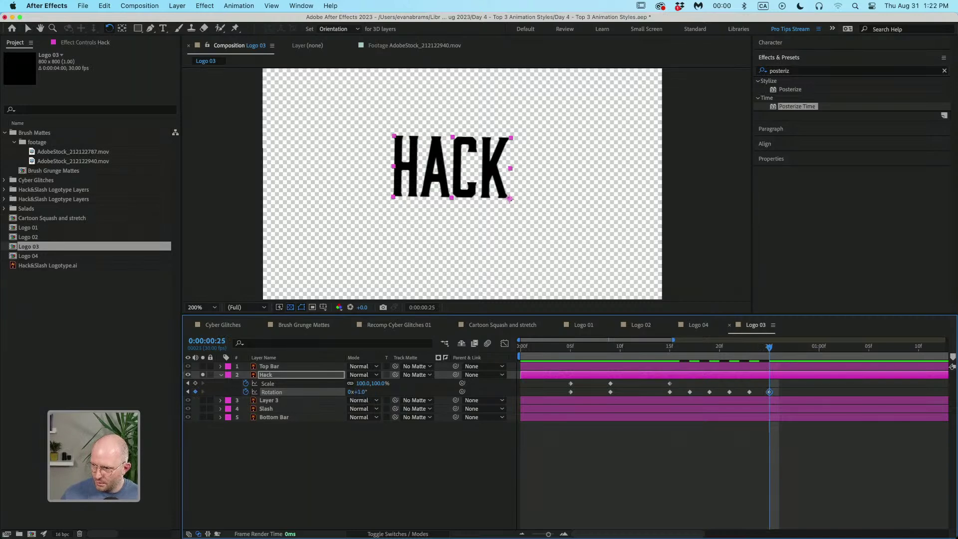
drag(770, 352, 789, 353)
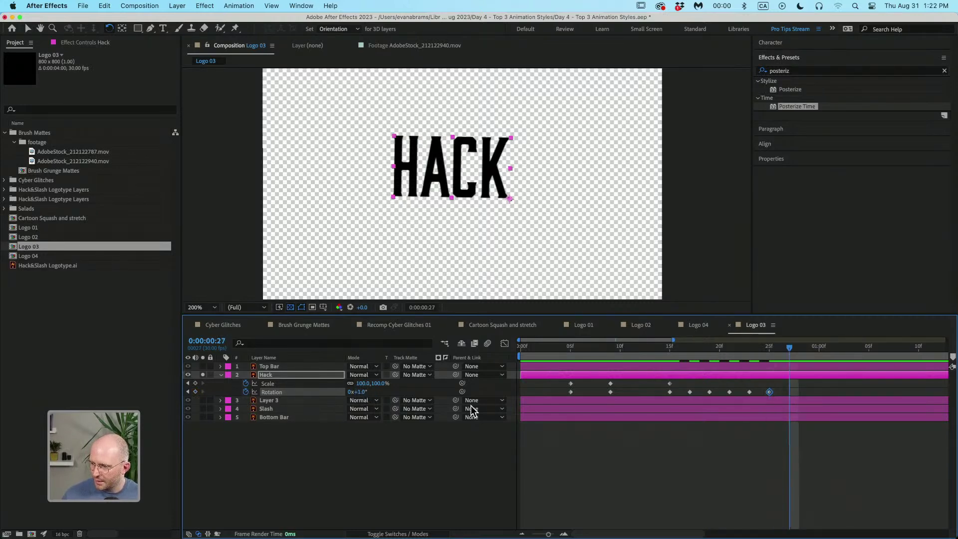
click(360, 391)
text(0)
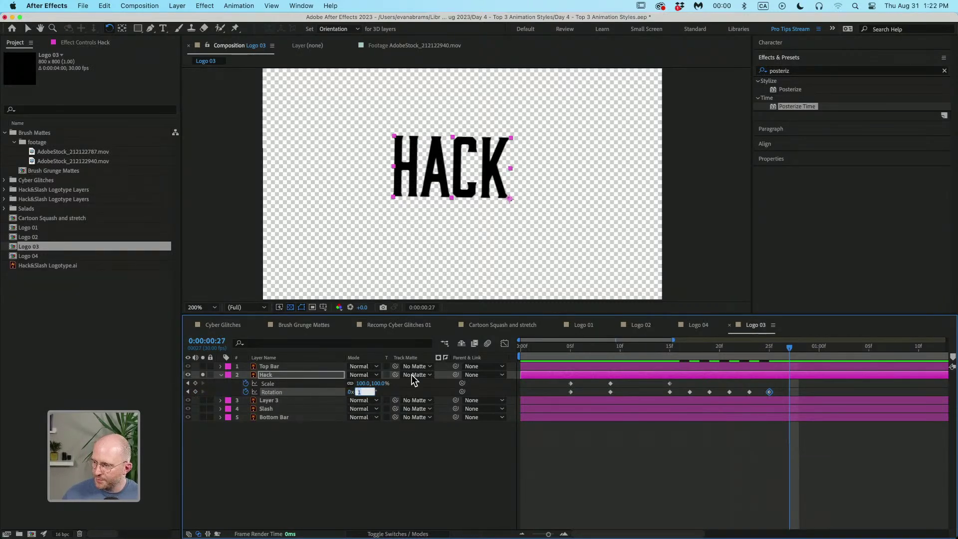
key(Return)
Step: Apply Easy Ease to all of the Hack layer's Scale and Rotation keyframes and preview the animation
drag(833, 398, 545, 396)
key(super+alt+h)
drag(669, 383, 566, 400)
key(super+alt+h)
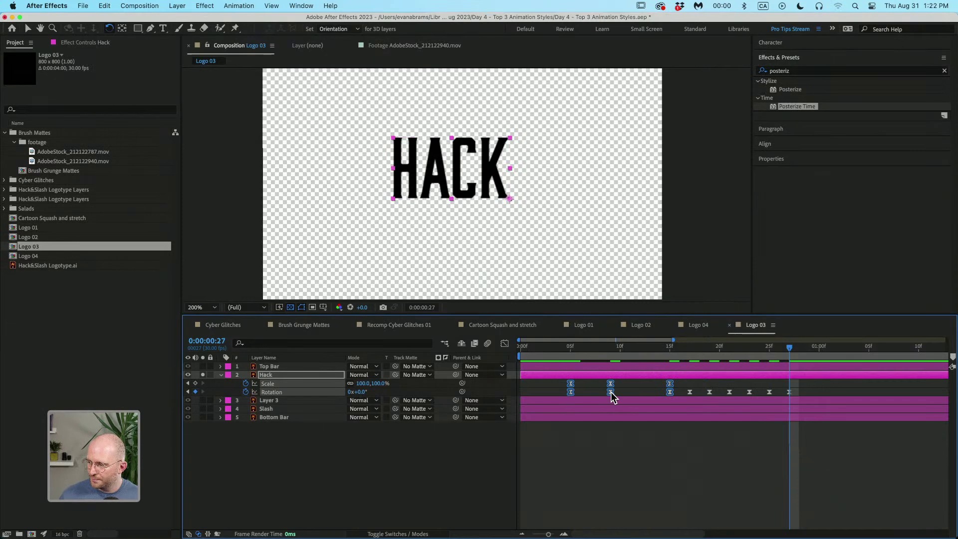
drag(836, 382, 571, 397)
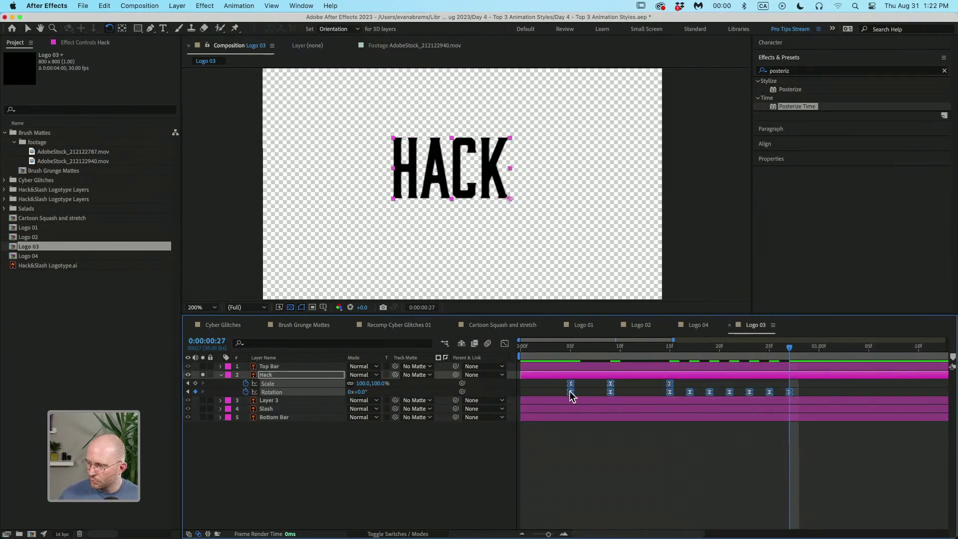
right_click(571, 394)
mouse_move(619, 528)
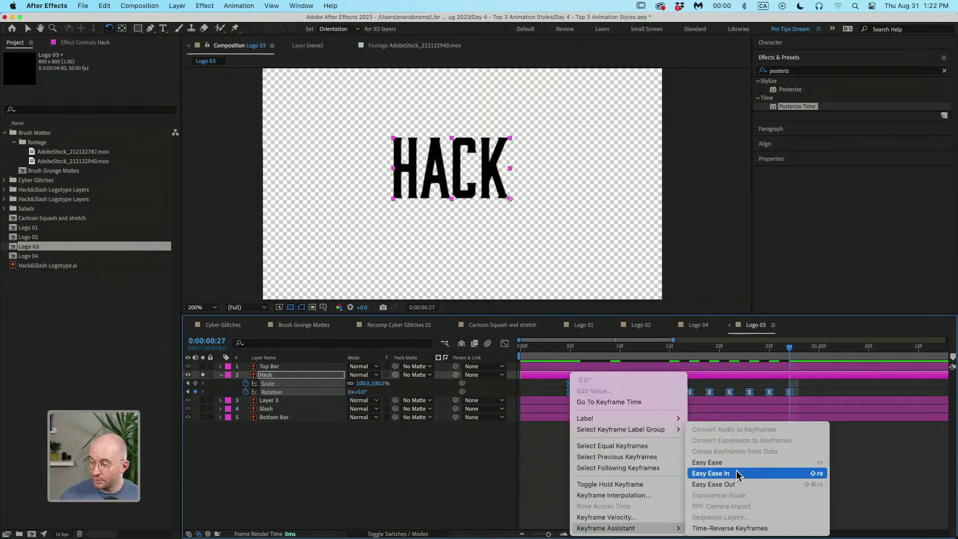
click(469, 460)
click(570, 352)
key(space)
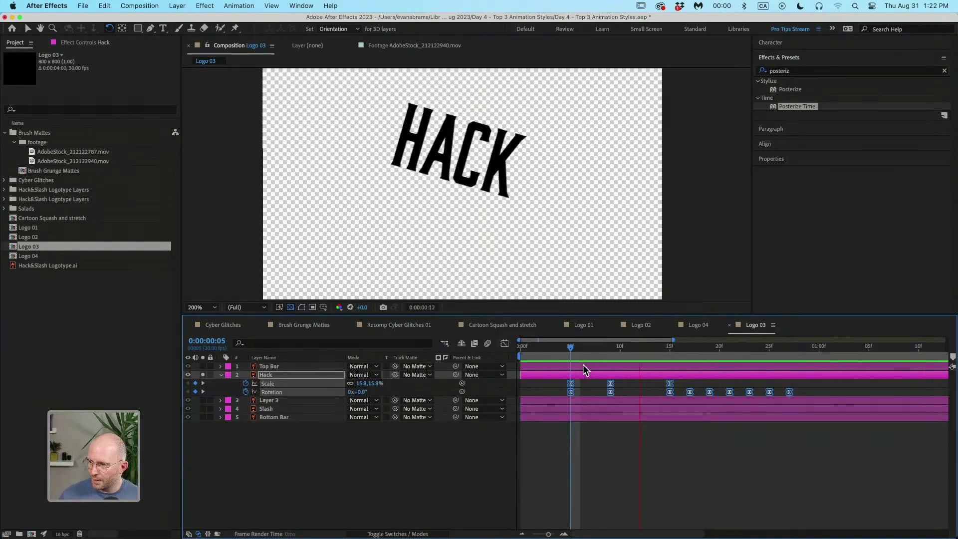
Step: Move the Hack layer's first Scale and Rotation keyframes to 0:00:00:02 and the second pair to 0:00:00:08, previewing the result
drag(584, 357, 541, 392)
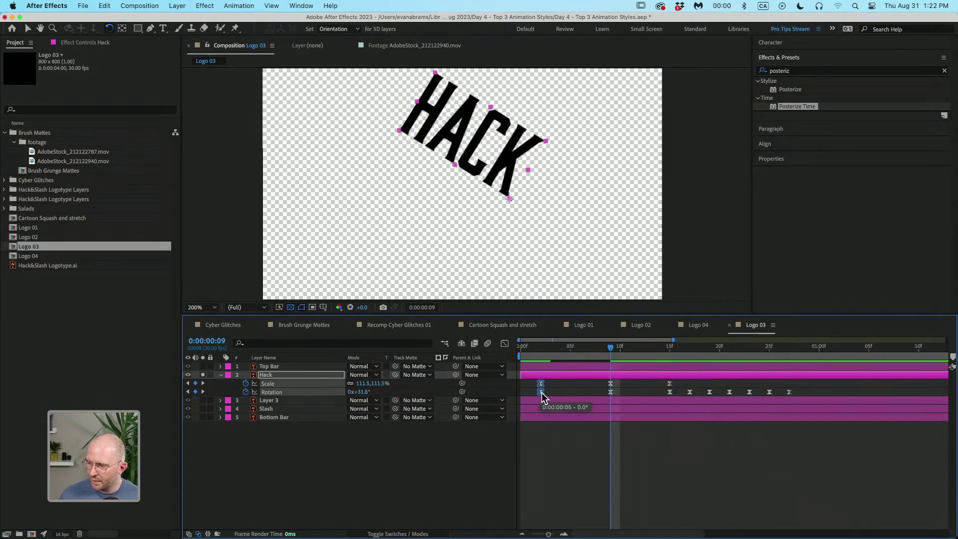
mouse_move(615, 380)
mouse_down()
mouse_move(612, 395)
mouse_move(600, 392)
mouse_up()
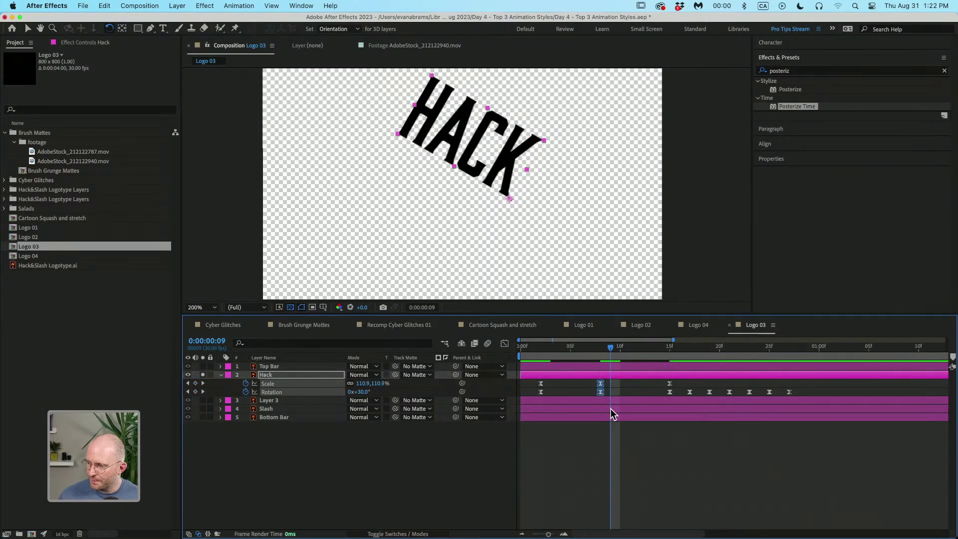
click(534, 351)
key(space)
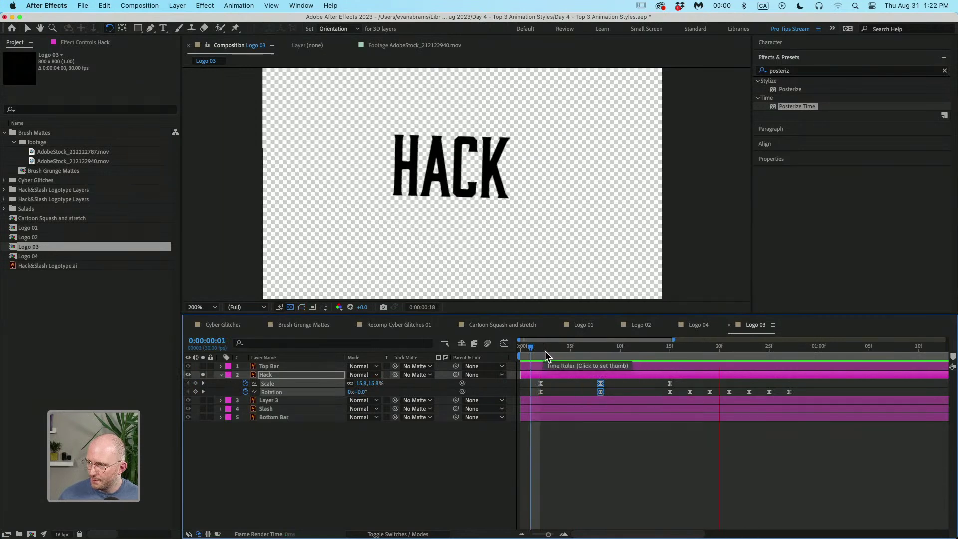
Step: Open the Hack layer's Rotation in the Graph Editor, compare it with the speed graph, and set it to the value graph
click(600, 392)
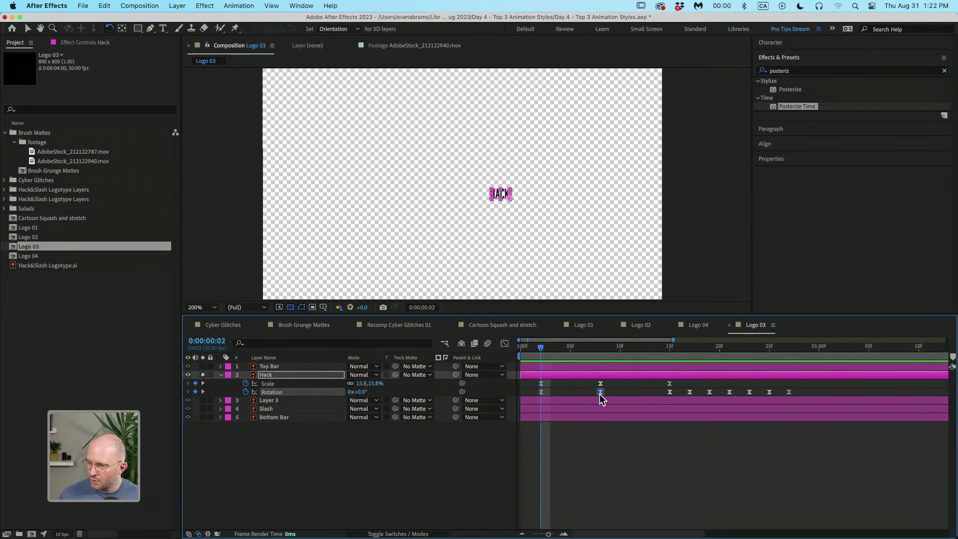
click(505, 344)
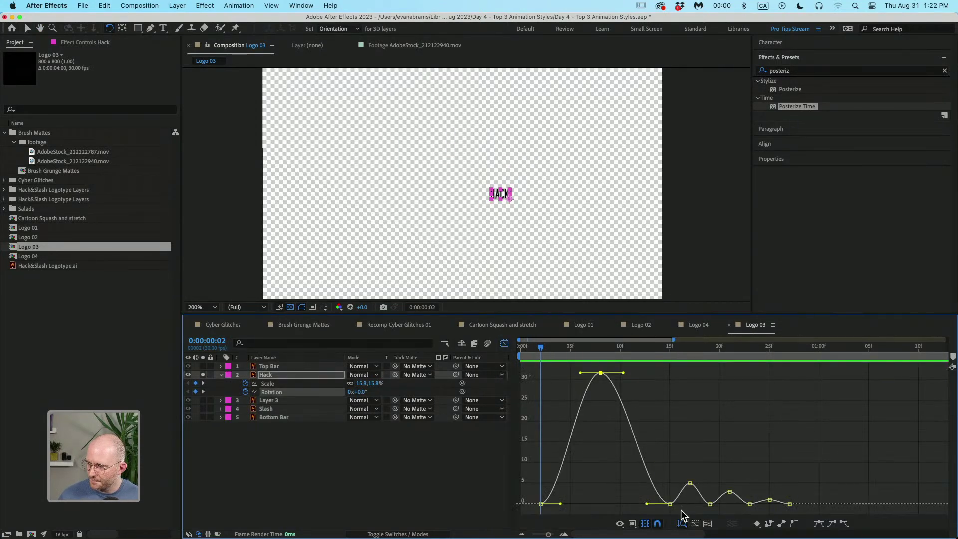
click(620, 523)
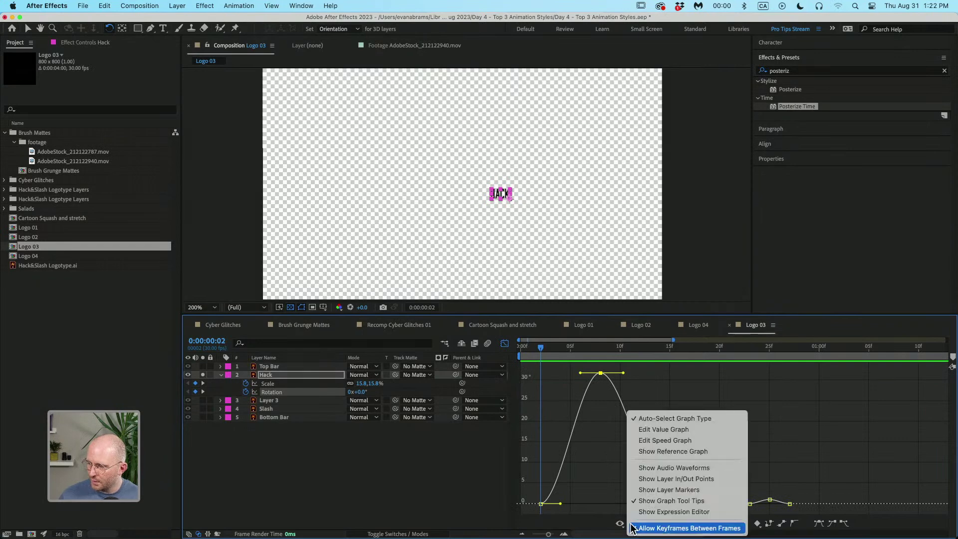
click(664, 429)
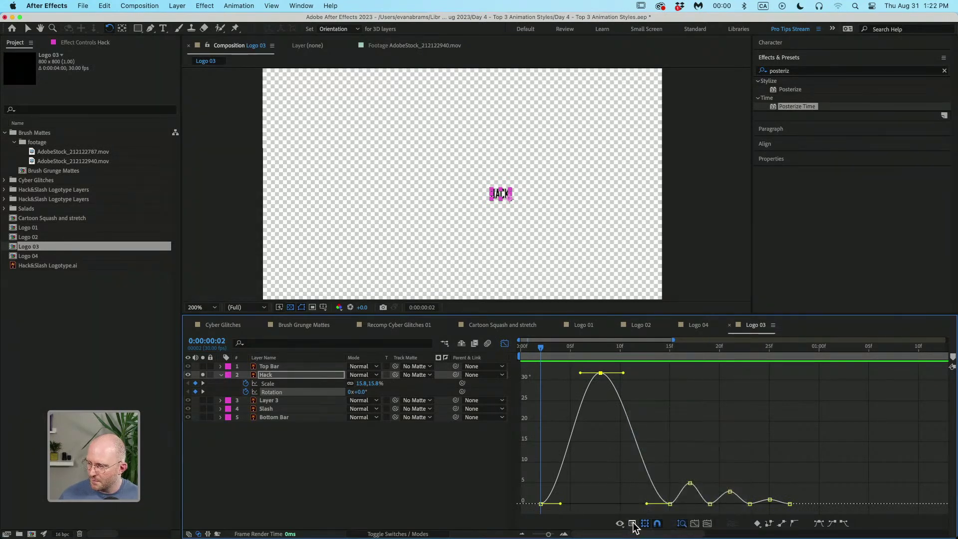
click(632, 525)
click(663, 437)
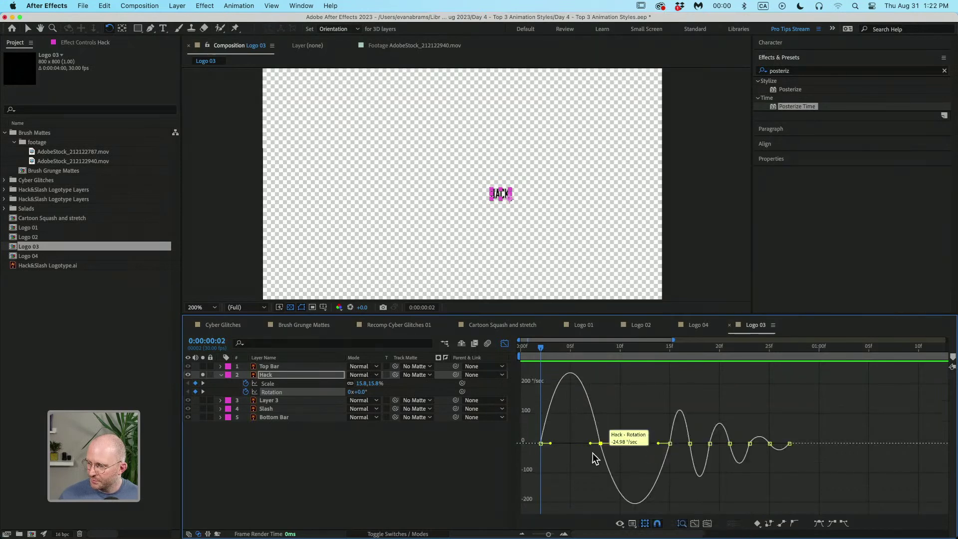
click(631, 524)
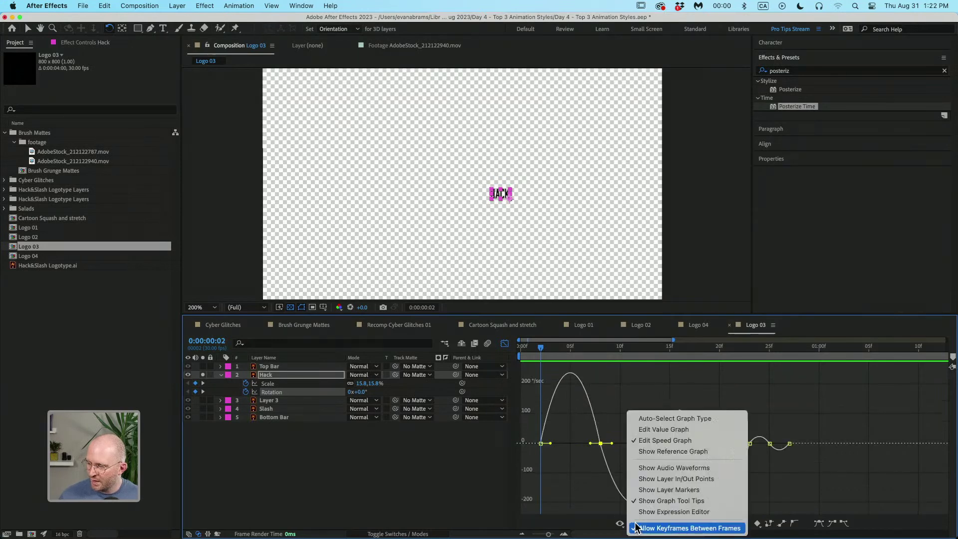
click(659, 429)
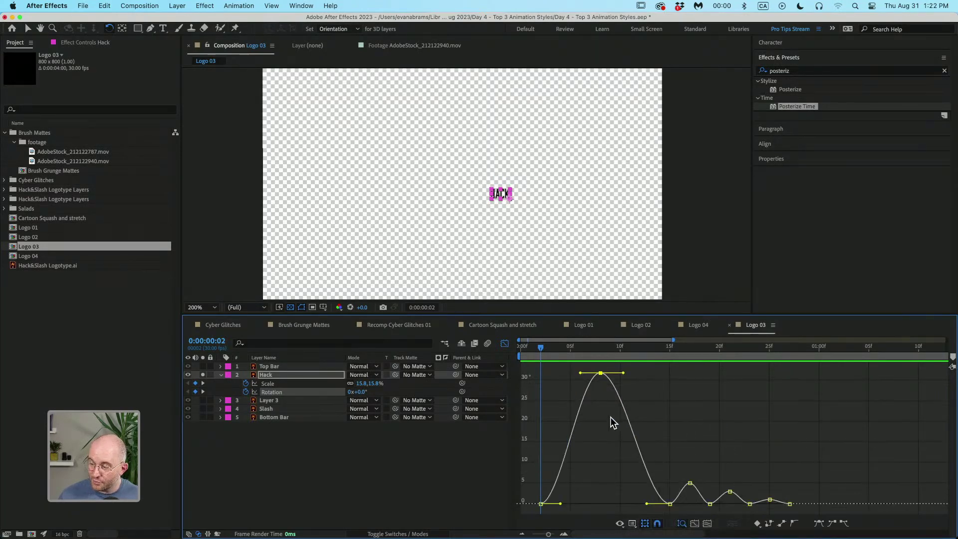
Step: Extend the Rotation peak's incoming handle to 0:00:00:02, collapse the first keyframe's outgoing handle, and preview the faster rise
click(600, 374)
drag(580, 372, 540, 373)
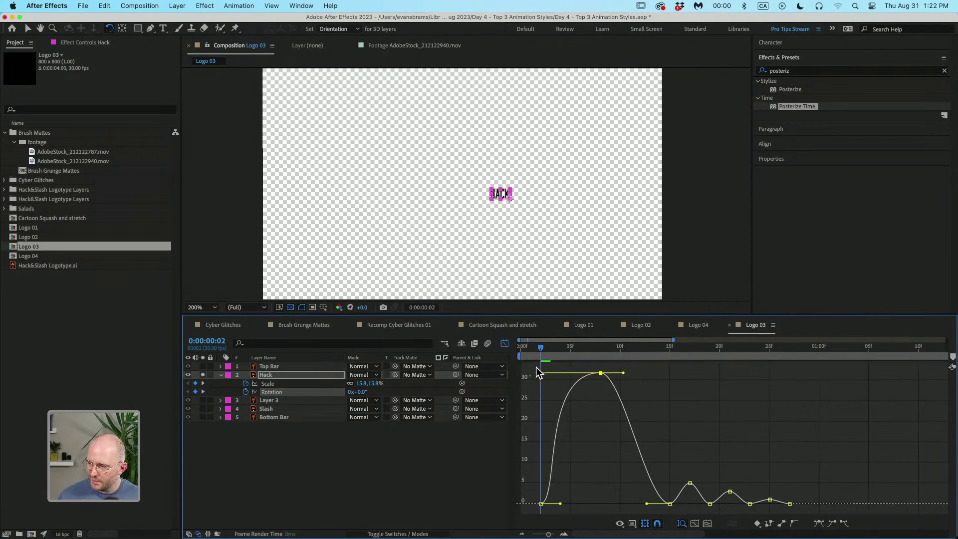
drag(562, 504, 542, 504)
key(space)
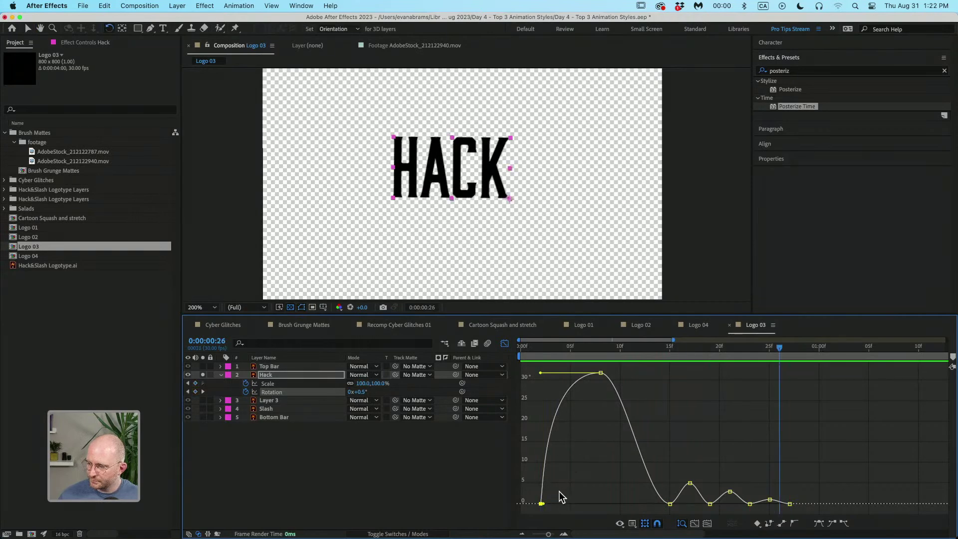
Step: Show the Scale and Rotation curves together and reapply Easy Ease to their keyframes at 0:00:00:02 and 0:00:00:08
click(275, 385)
shift+click(276, 391)
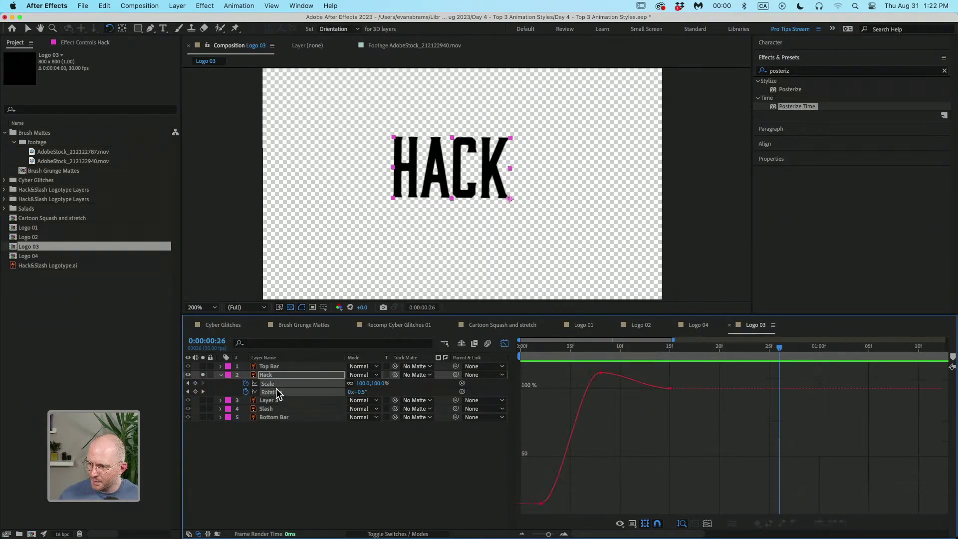
drag(555, 460, 527, 511)
key(super+z)
drag(547, 453, 530, 515)
key(F9)
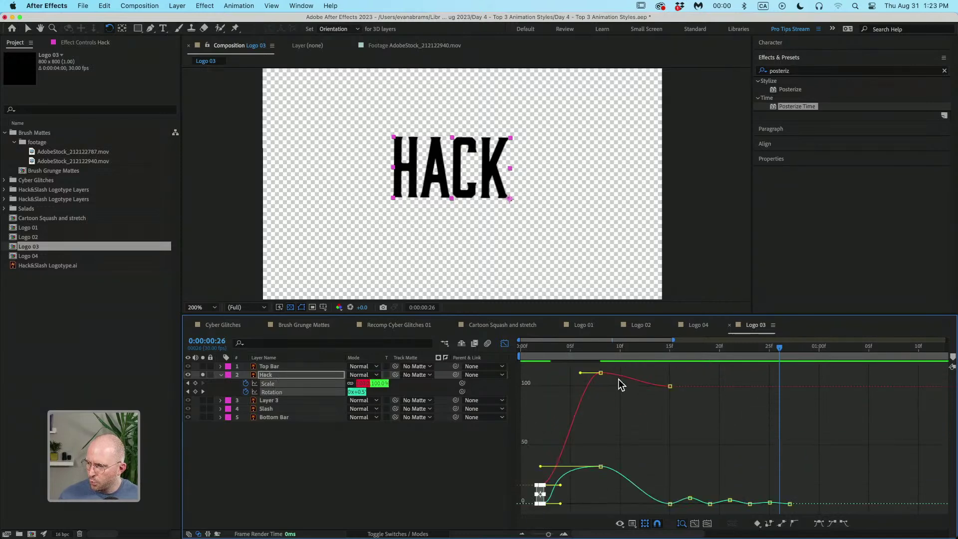
drag(613, 371, 586, 476)
key(F9)
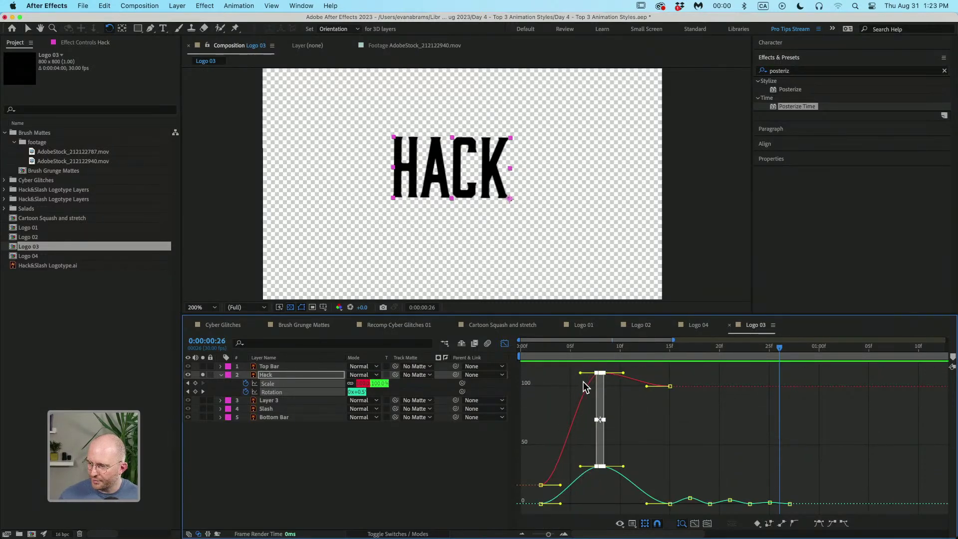
Step: Lengthen the Scale and Rotation peak keyframes' handles to reach 0:00:00:02 and 0:00:00:15, and preview the snappier motion
drag(580, 373, 541, 373)
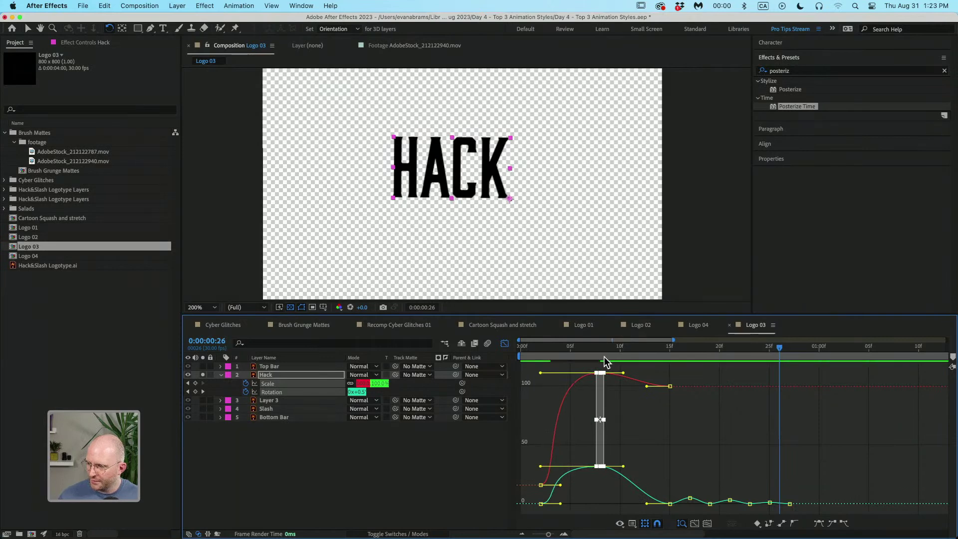
drag(622, 466, 668, 466)
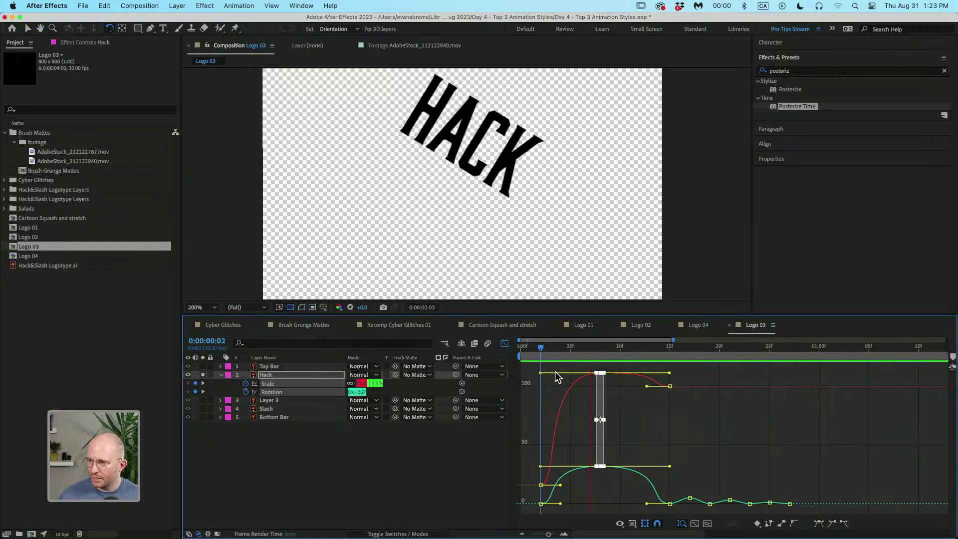
click(532, 349)
key(space)
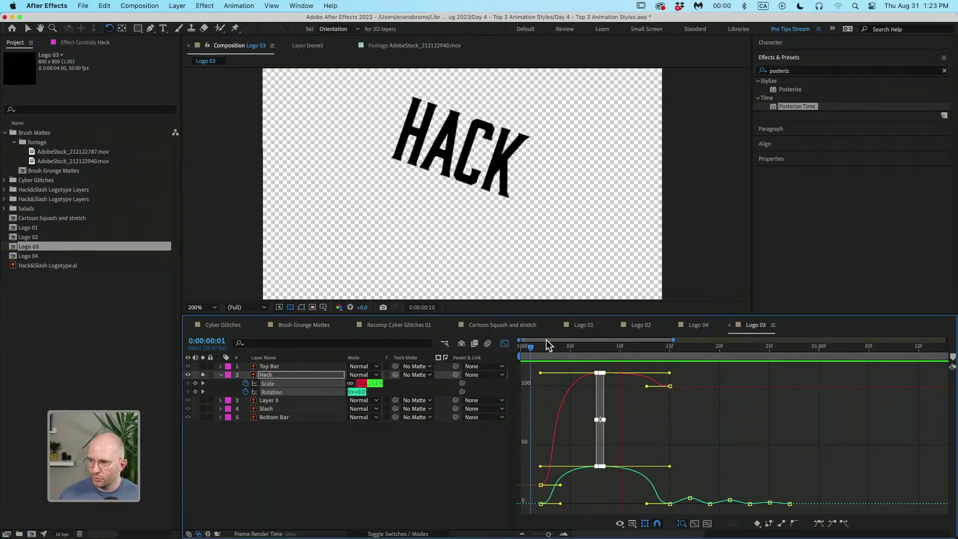
key(w)
click(581, 349)
drag(581, 349, 506, 388)
key(space)
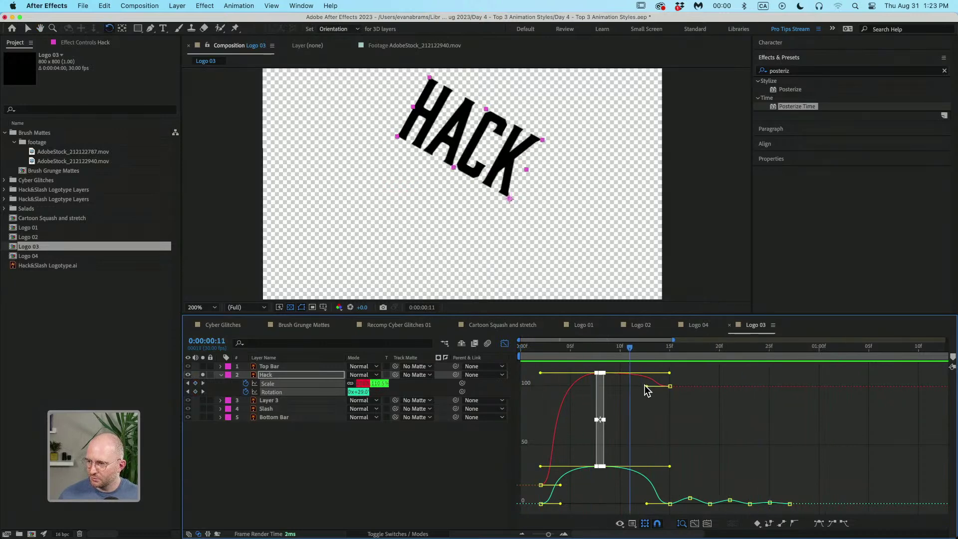
Step: Close the Graph Editor, copy all the Hack layer's Scale and Rotation keyframes, and set the current time to 0:00:00:02
click(503, 343)
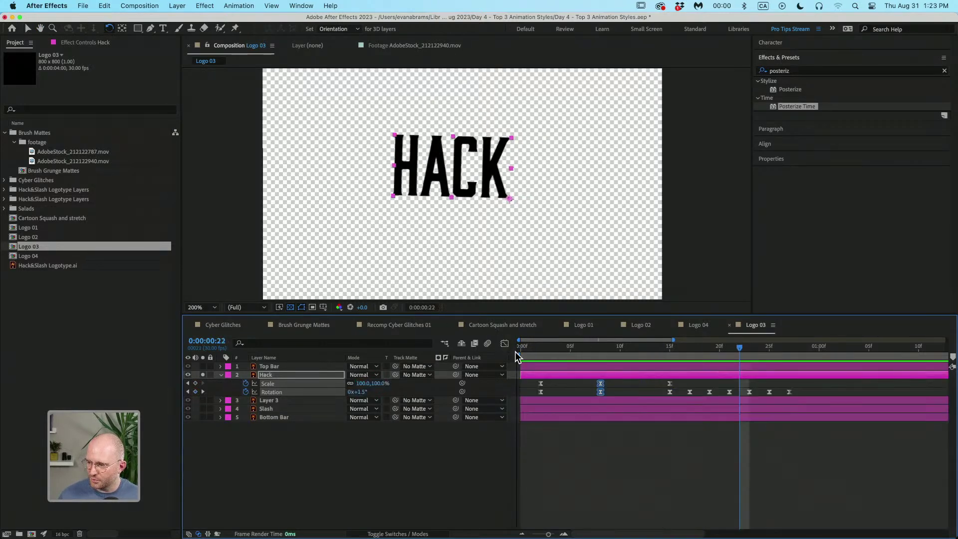
click(565, 446)
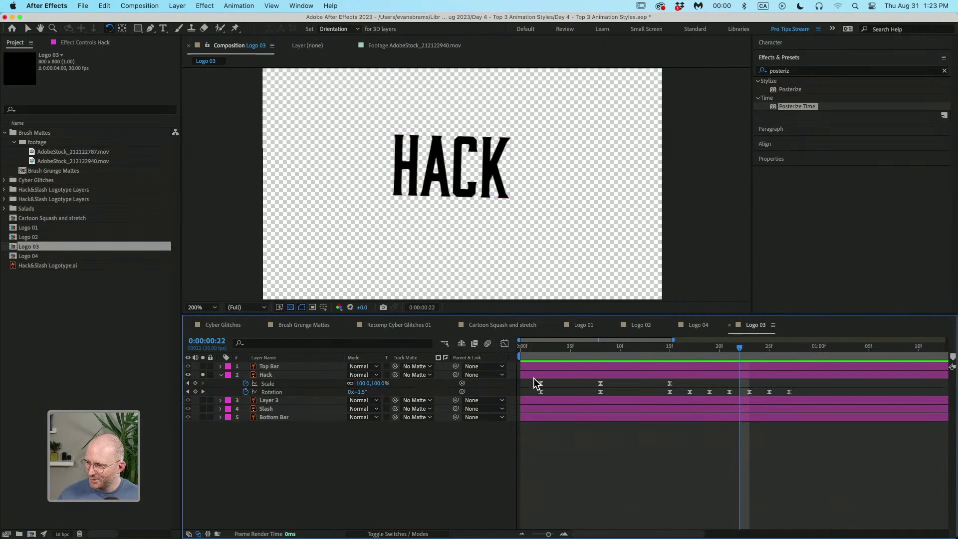
click(313, 383)
shift+click(300, 390)
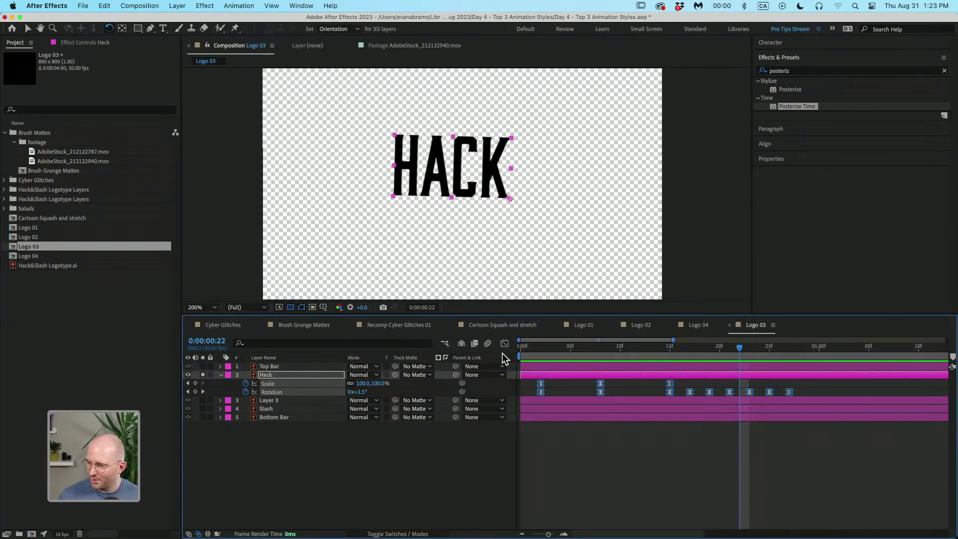
click(537, 353)
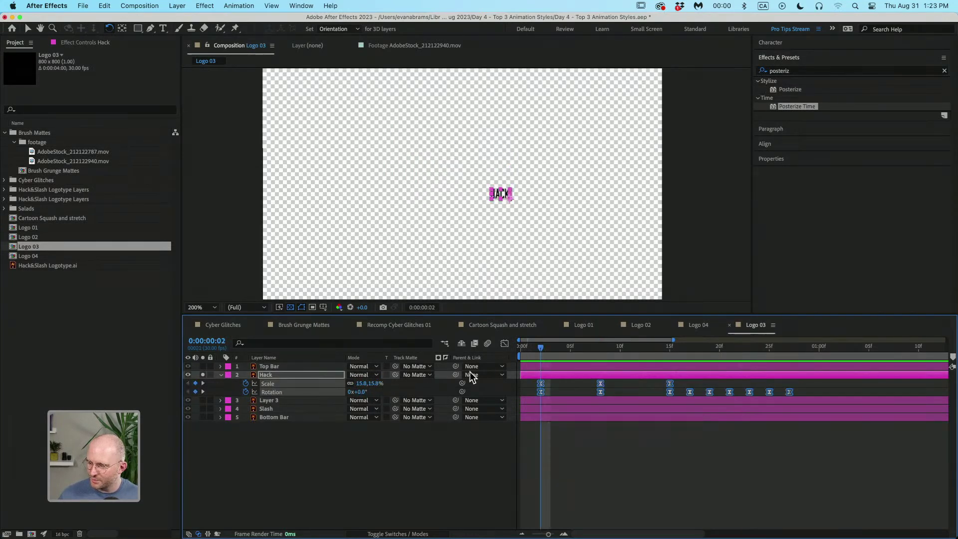
Step: Solo the Slash layer as well, paste the copied Scale and Rotation keyframes onto it at 0:00:00:02, and preview both words
click(202, 409)
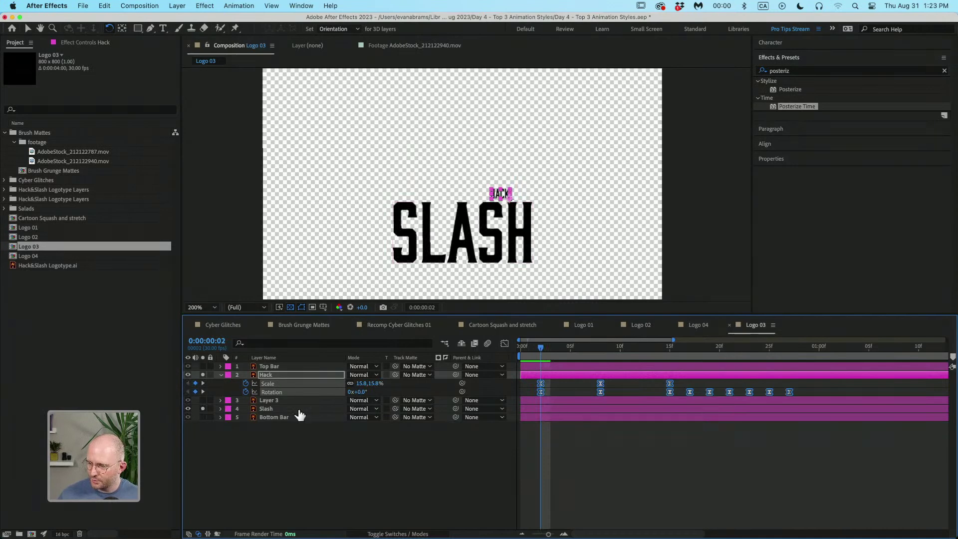
click(555, 408)
key(super+v)
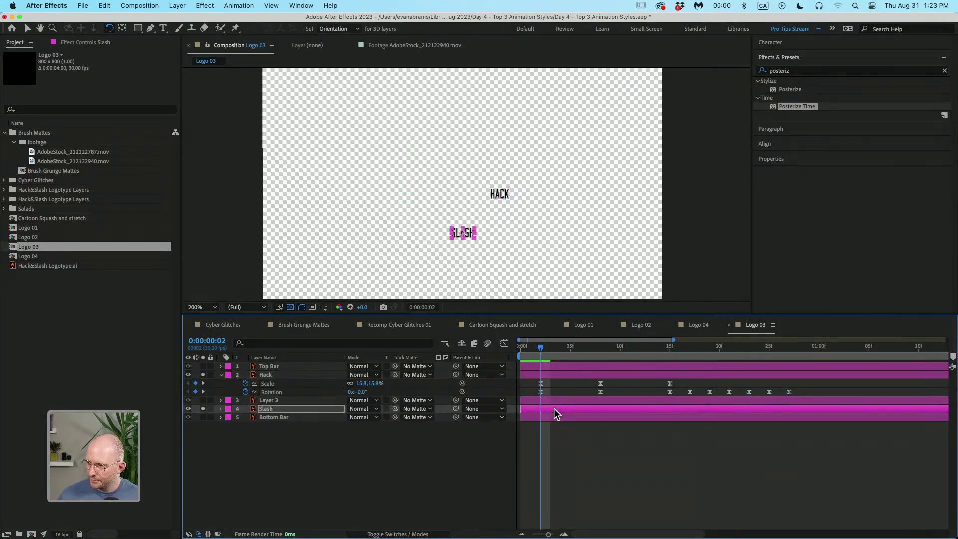
key(comma)
key(space)
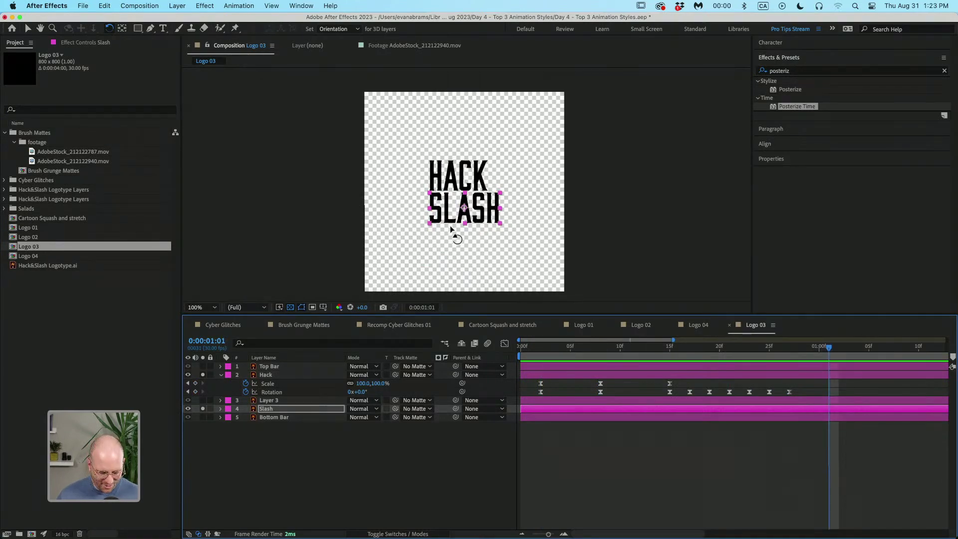
drag(448, 211, 446, 205)
key(super+z)
click(781, 412)
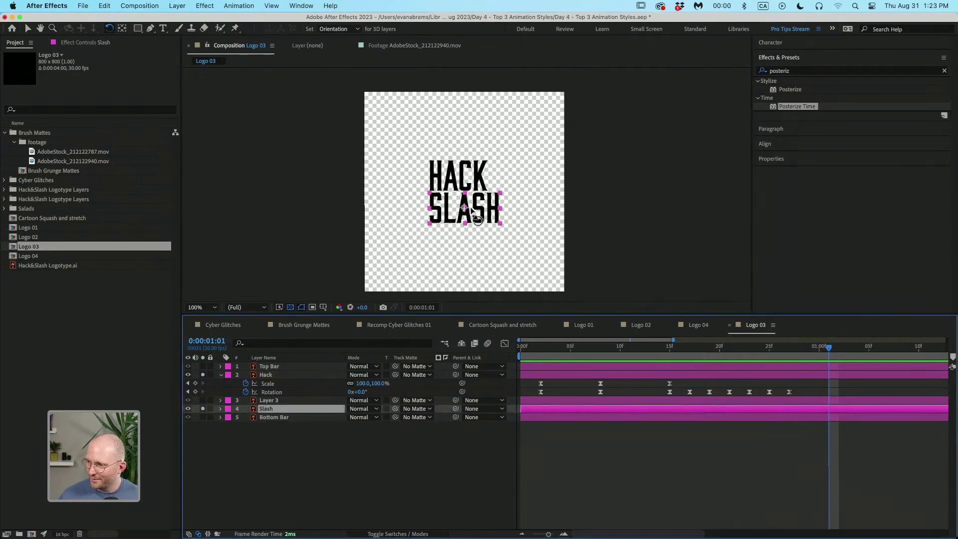
Step: Move the Slash layer's anchor point to the word's upper-left corner and preview the animation from the start
key(v)
click(437, 200)
drag(437, 196, 429, 196)
drag(558, 351, 522, 351)
key(space)
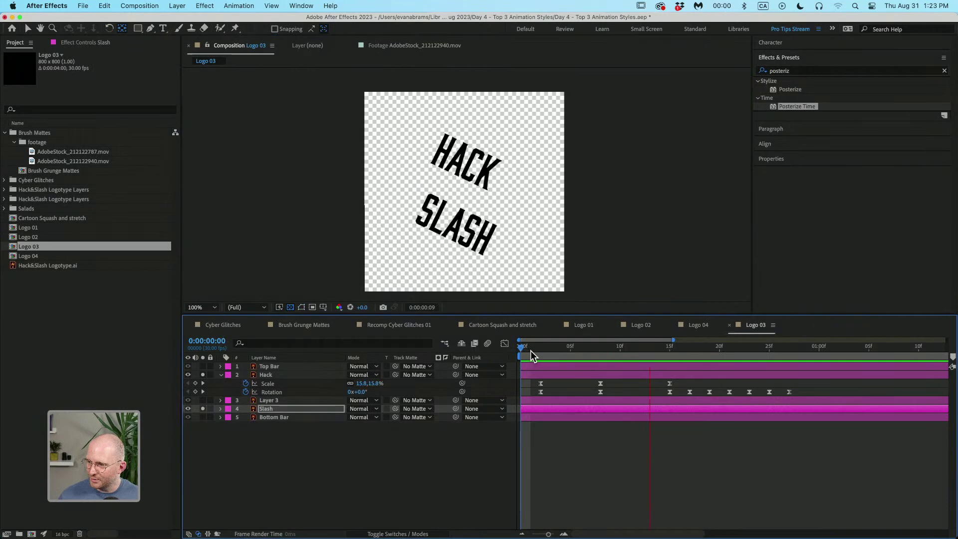
click(530, 350)
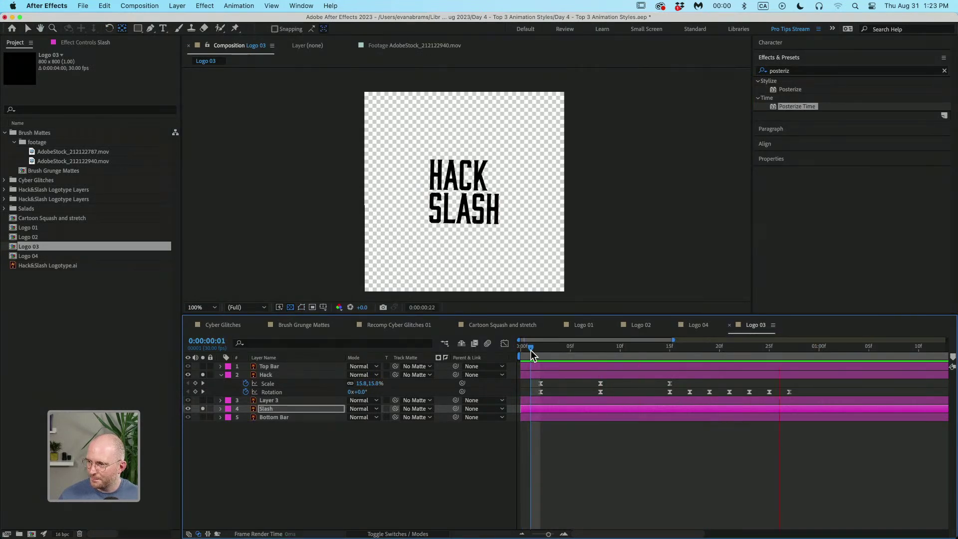
Step: Set the current time to 0:00:00:15 and move Layer 3 below the Slash layer in the stack
drag(533, 350, 669, 356)
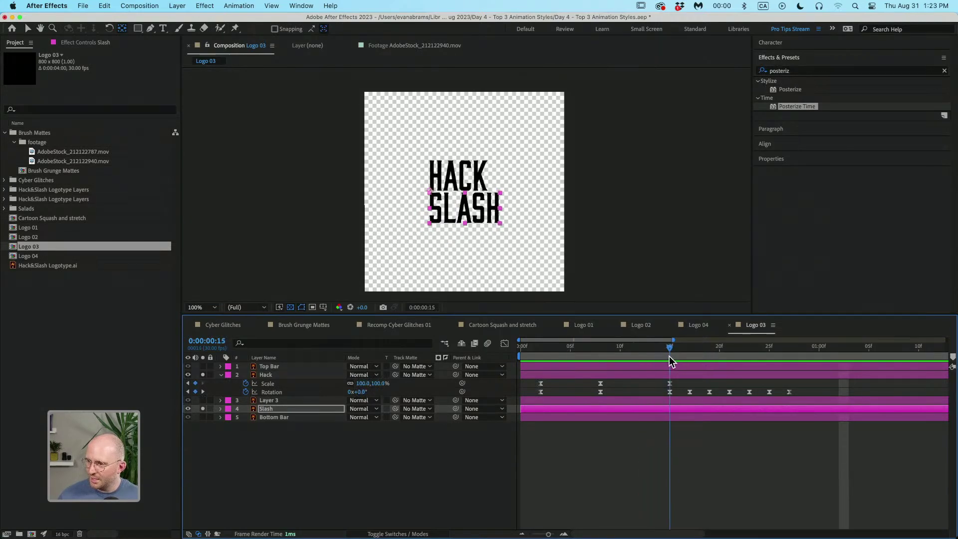
click(524, 459)
drag(284, 402, 286, 414)
Step: Trim Layer 3's in point to 0:00:00:15 and solo the layer
mouse_move(672, 354)
mouse_down()
mouse_move(659, 349)
mouse_move(674, 349)
mouse_up()
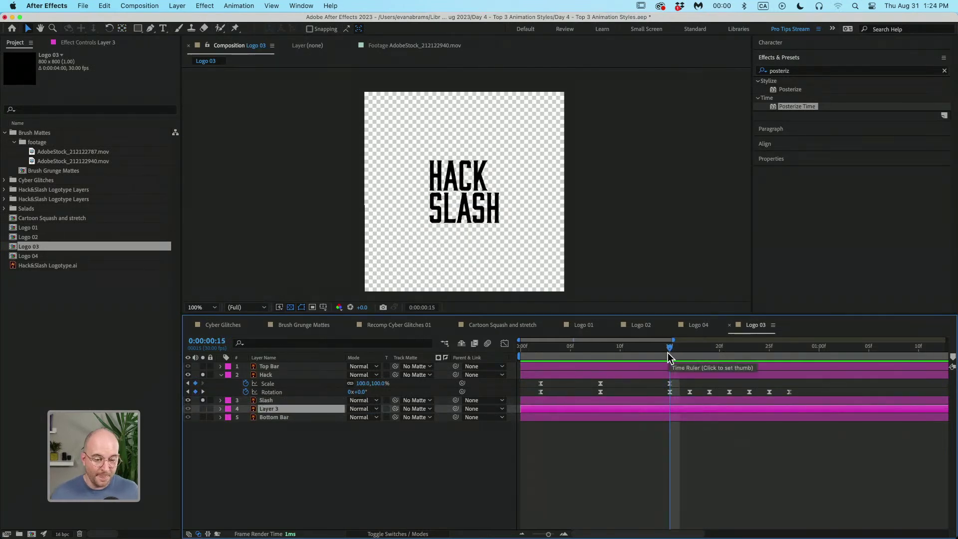
scroll(641, 446, right, 3)
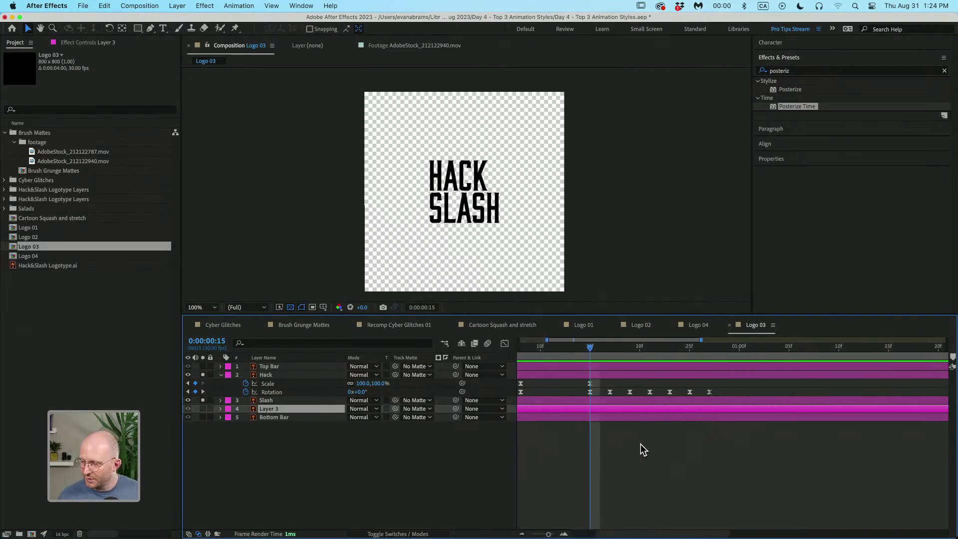
key(alt+[)
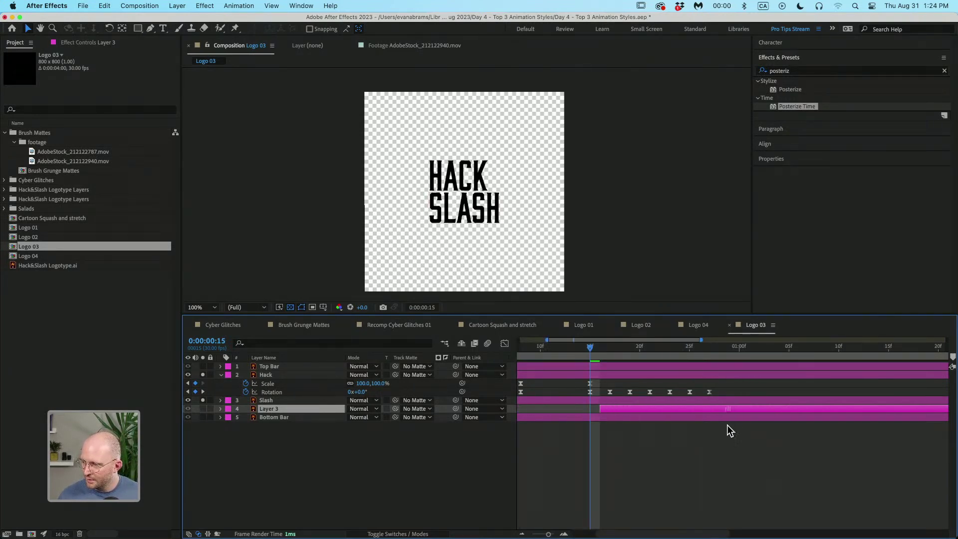
click(202, 409)
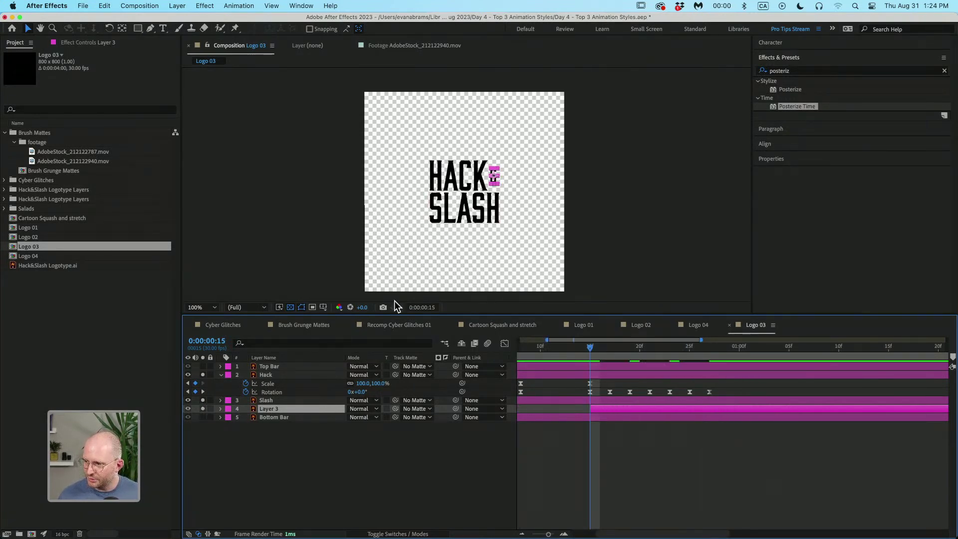
Step: Add Position and Scale keyframes to Layer 3 at its resting pose and move them to 0:00:01:07
scroll(487, 182, up, 2)
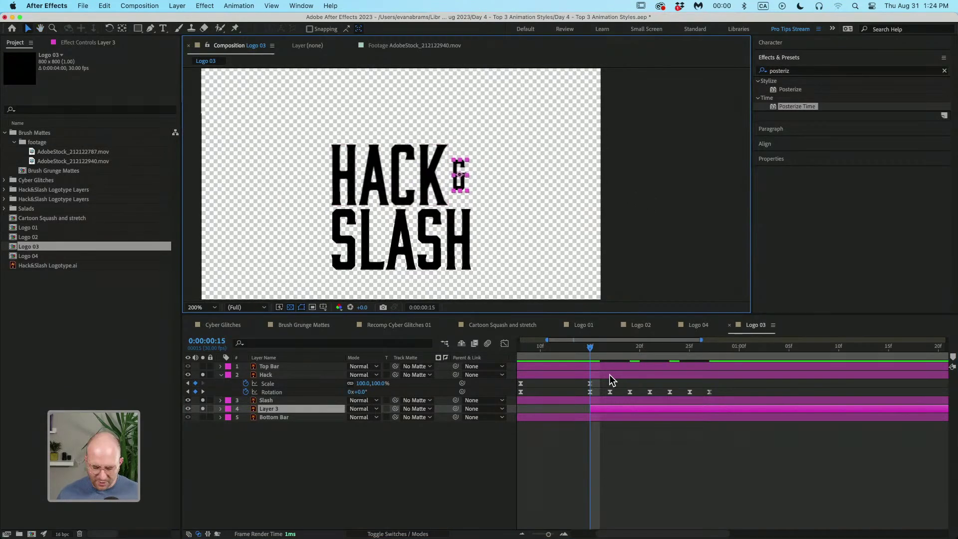
key(p)
key(shift+s)
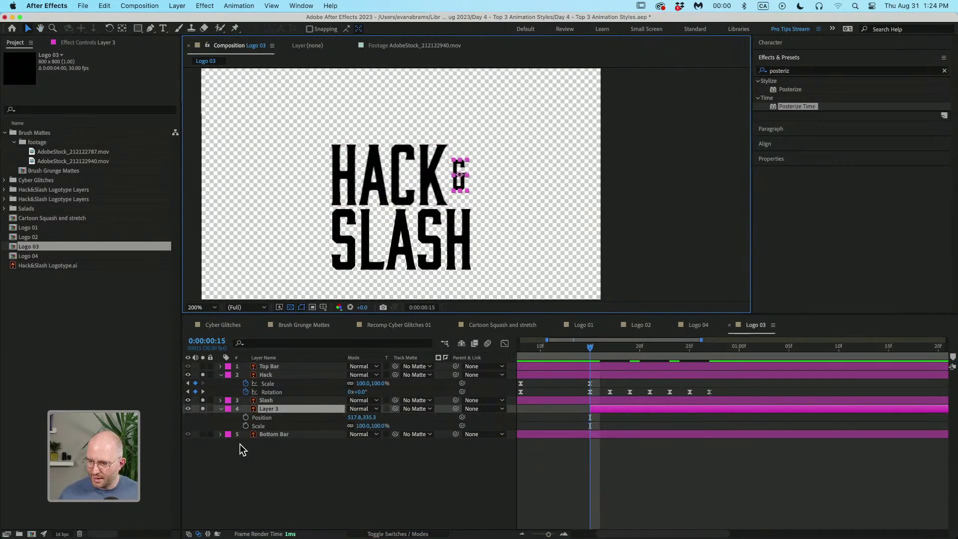
click(246, 418)
click(245, 426)
click(590, 463)
mouse_move(596, 418)
mouse_down()
mouse_move(589, 430)
mouse_move(811, 434)
mouse_up()
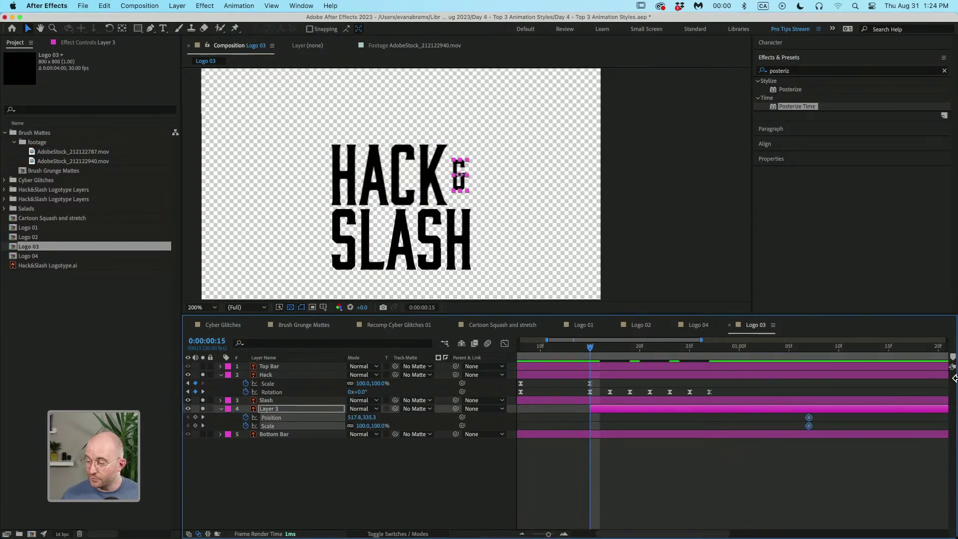
Step: At 0:00:00:15, squash the ampersand to about 122.2 by 31.6% and lower it to about 517.8, 393.3 above SLASH
scroll(456, 184, up, 2)
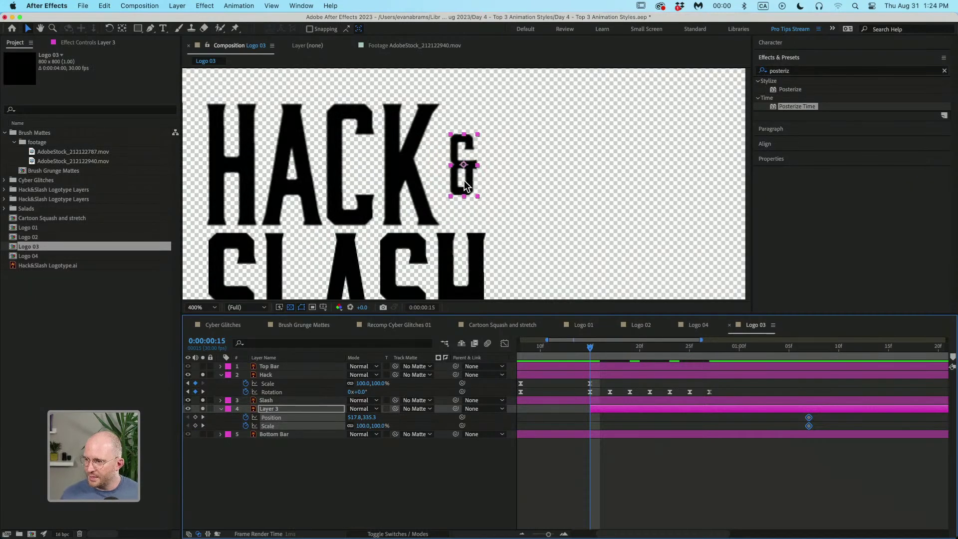
drag(474, 196, 478, 226)
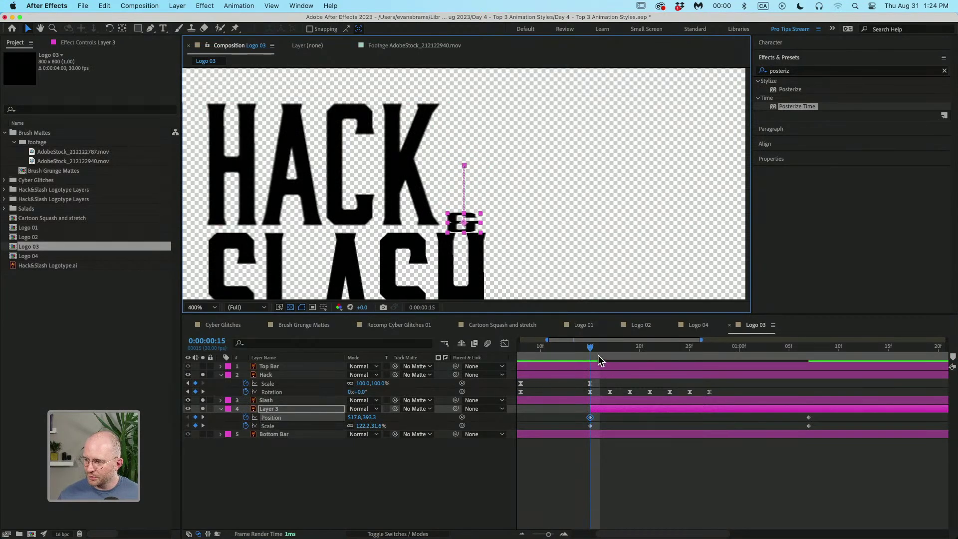
Step: At 0:00:00:20, raise the ampersand above HACK to a Position of about 517.8, 239.2
drag(593, 354, 639, 349)
drag(473, 204, 471, 103)
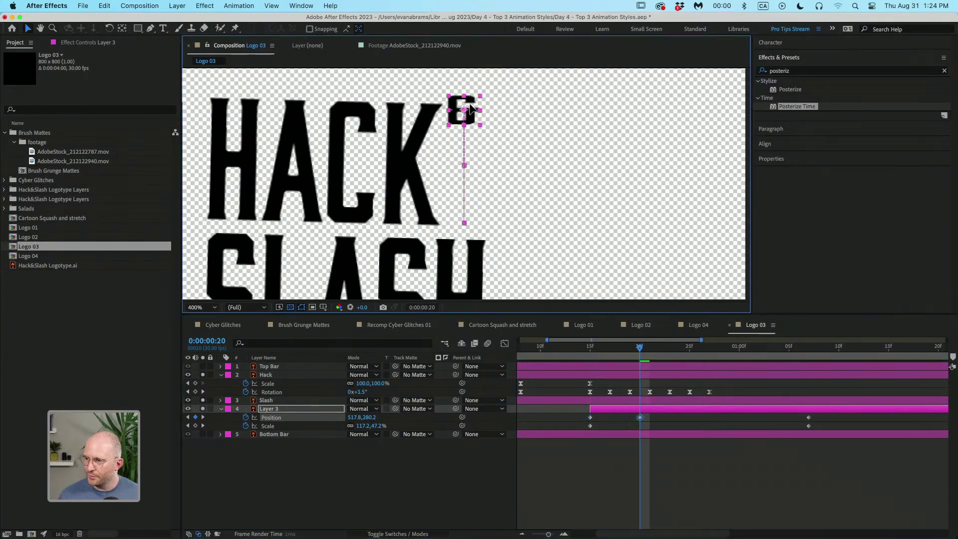
drag(551, 142, 537, 177)
drag(453, 143, 455, 100)
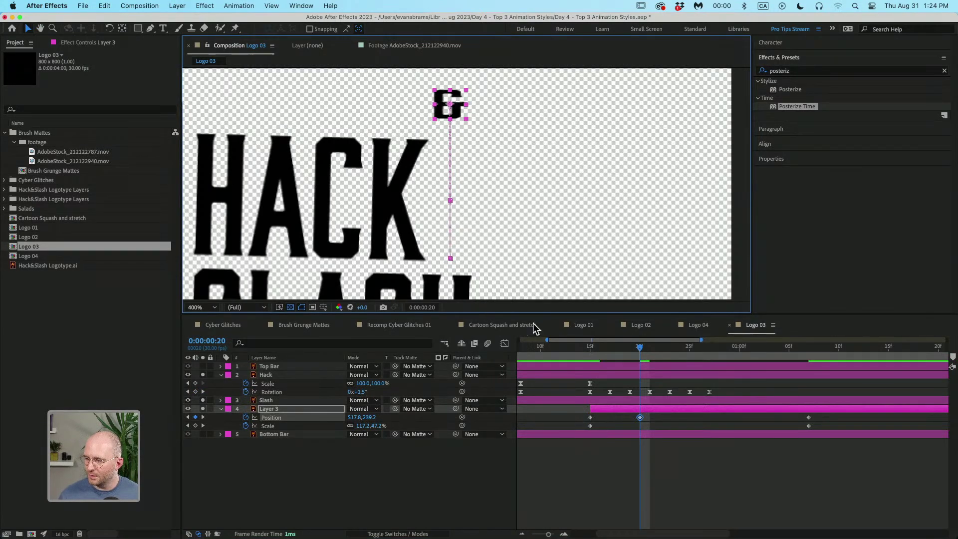
Step: Keyframe Layer 3's Rotation at 0° on 0:00:00:15 and set it to one full turn at 0:00:01:07
drag(583, 361, 809, 345)
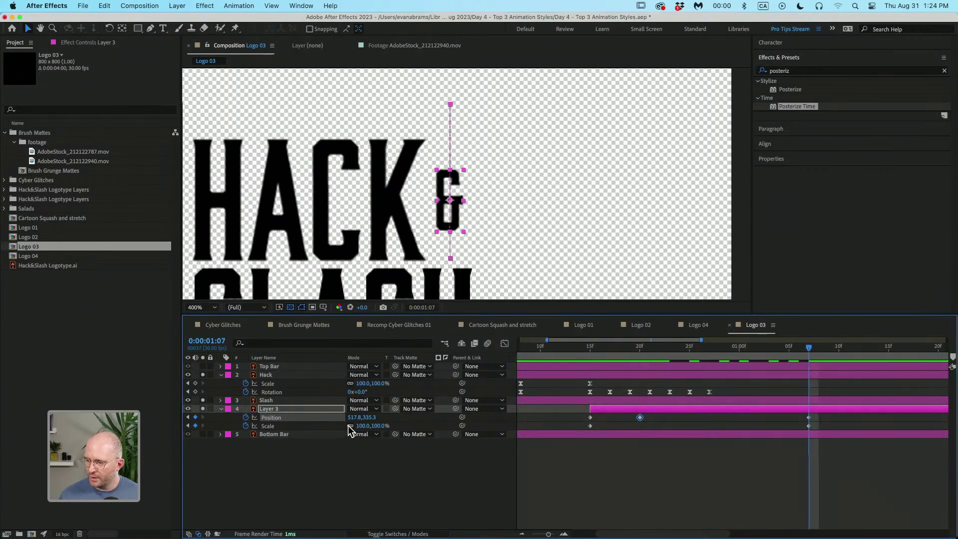
key(alt+shift+r)
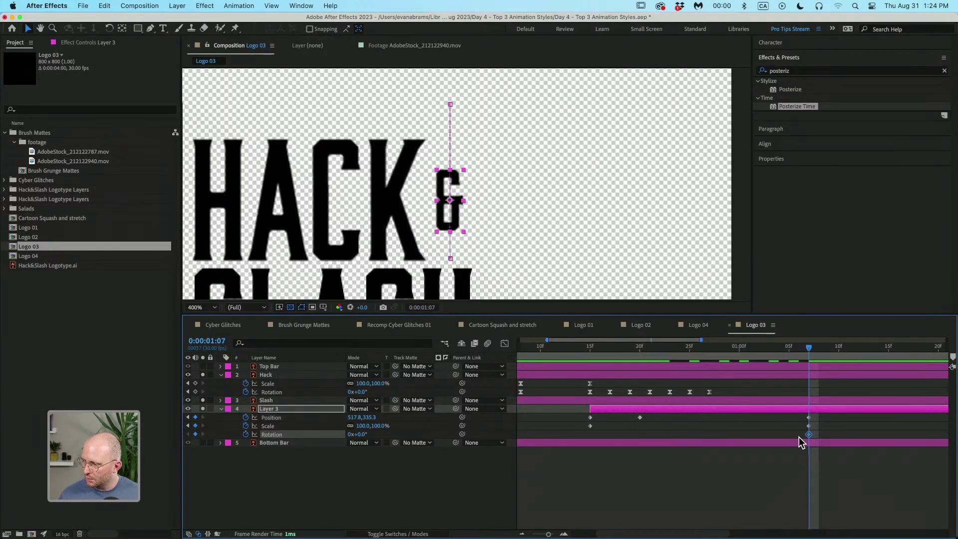
drag(607, 441, 594, 439)
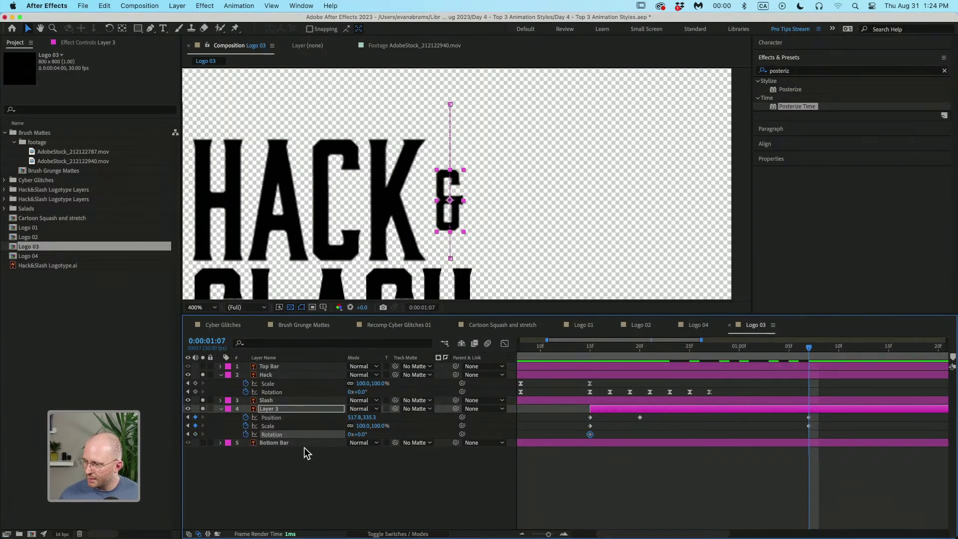
click(350, 434)
text(1)
key(Return)
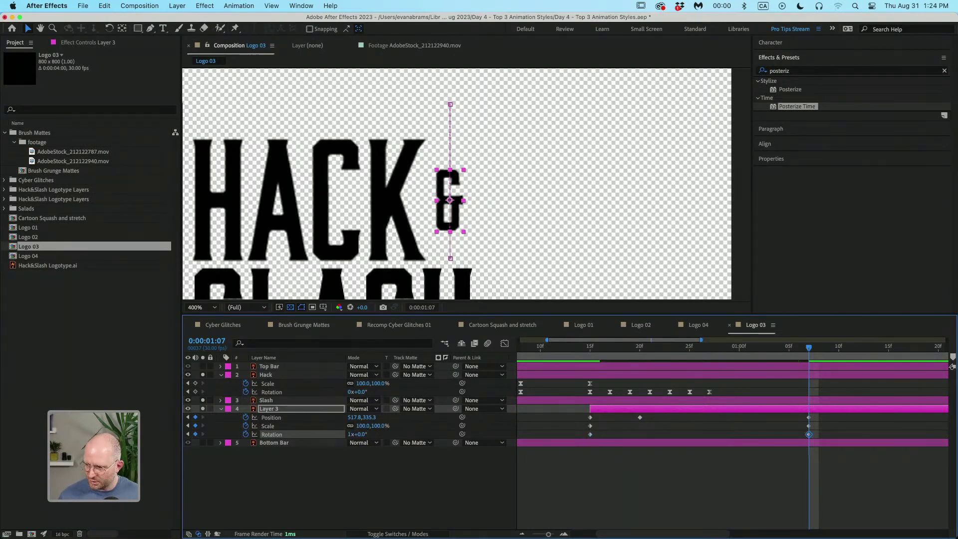
Step: Scrub through the ampersand's jump and move its upper Position keyframe to 0:00:00:21
drag(635, 350, 749, 358)
key(Page_Up)
key(Page_Up)
key(Page_Up)
key(Page_Up)
key(Page_Up)
key(Page_Up)
key(Page_Up)
key(Page_Up)
key(Page_Up)
key(Page_Up)
key(Page_Up)
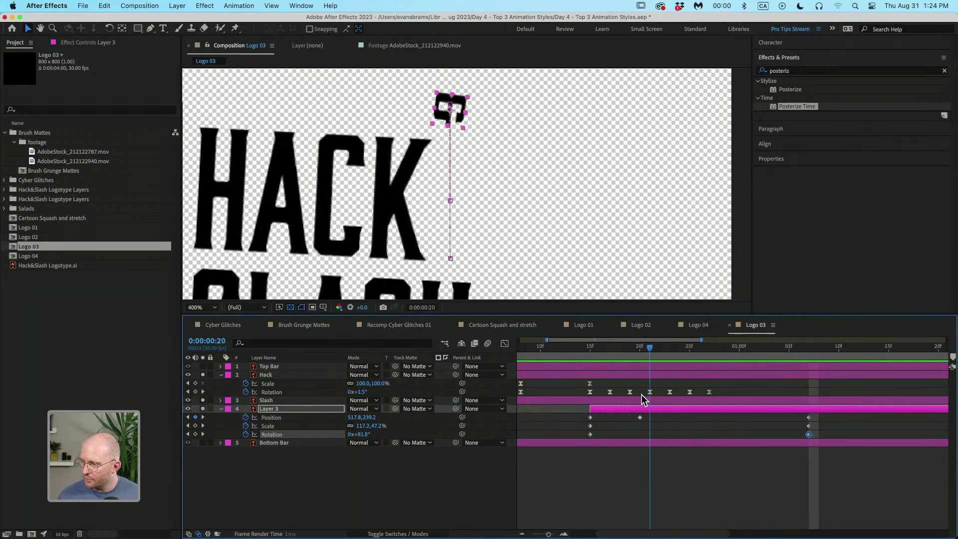
key(shift+Up)
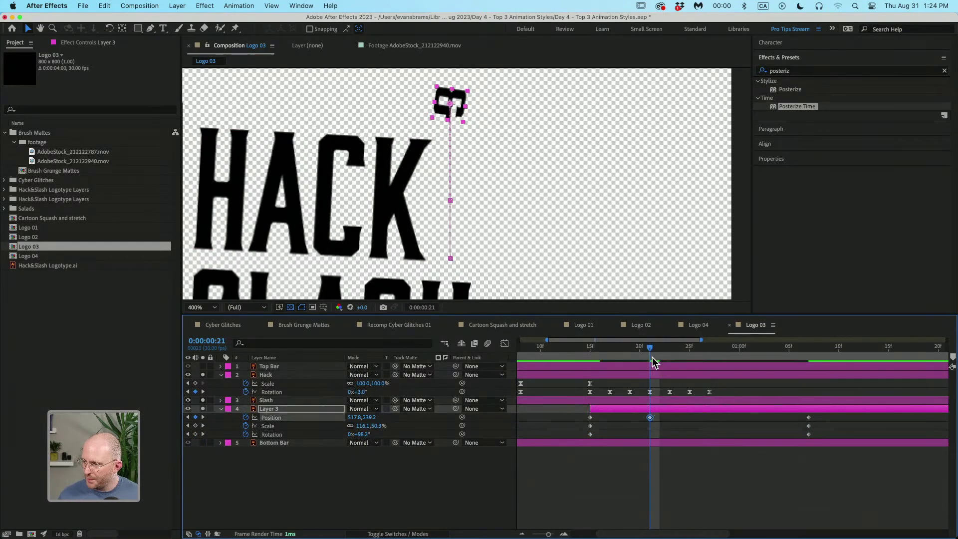
Step: Set Layer 3's Rotation to 15° at 0:00:00:21 and scrub through the spin to 0:00:01:07
click(362, 435)
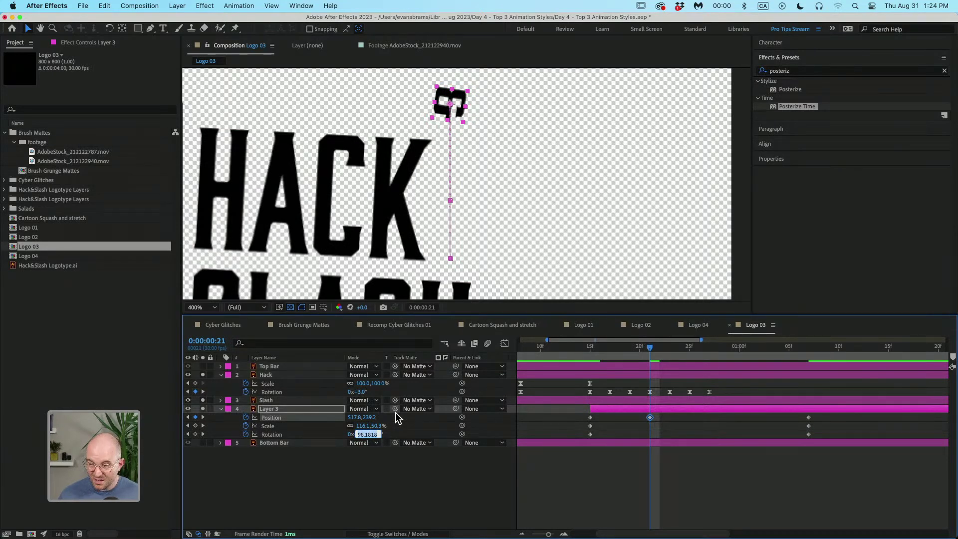
text(15)
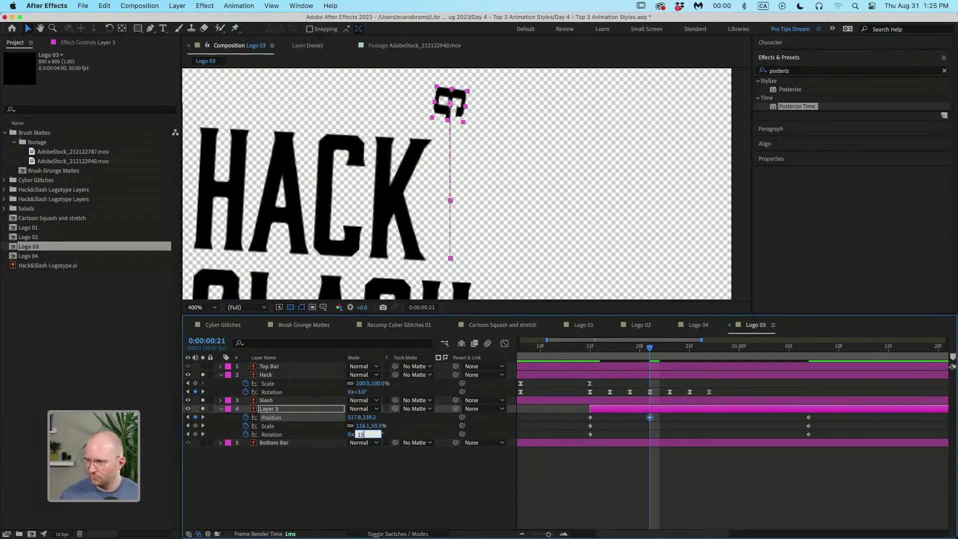
key(Return)
drag(656, 352, 731, 384)
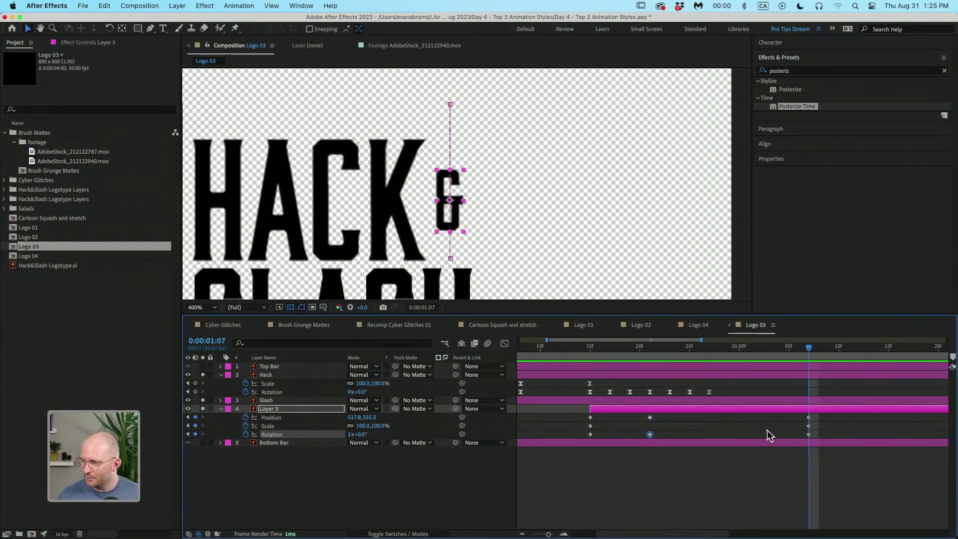
Step: Open the Cartoon Squash and stretch composition, reveal its layers' keyframes, and scrub through the ampersand's finished animation
click(688, 508)
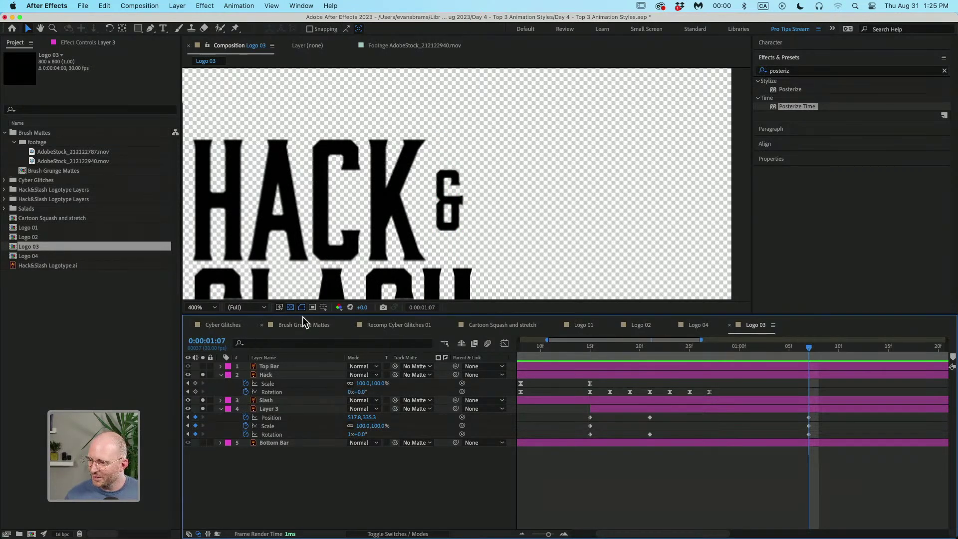
drag(274, 335, 342, 483)
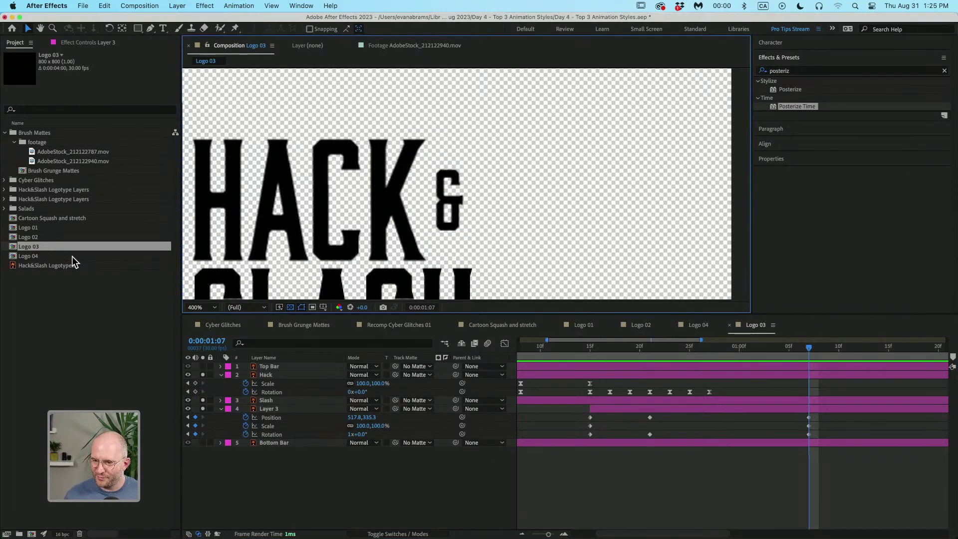
click(494, 324)
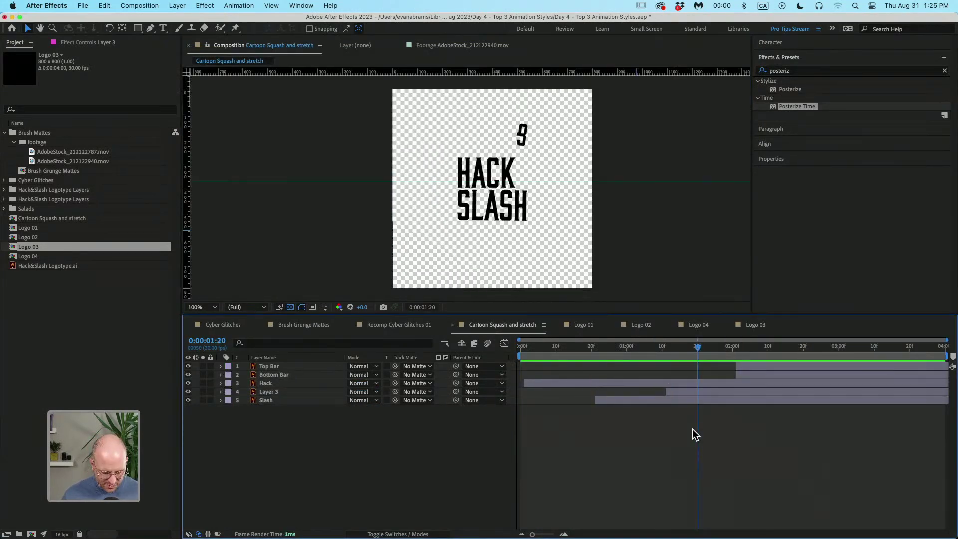
key(u)
click(664, 347)
drag(663, 348, 782, 363)
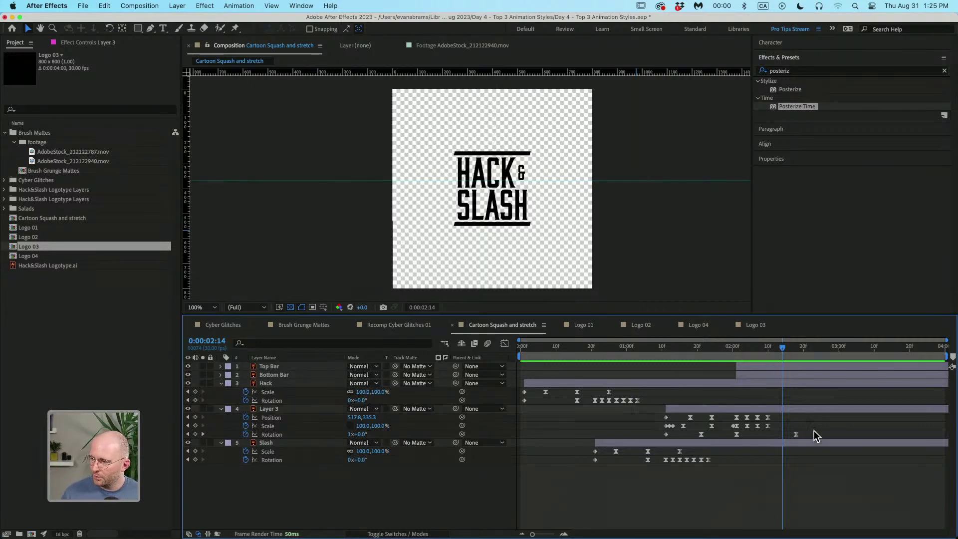
Step: Select all of Layer 3's keyframes, preview the animation from 0:00:01:09, and examine the spacing of its keyframes up close
drag(818, 416, 669, 385)
click(659, 347)
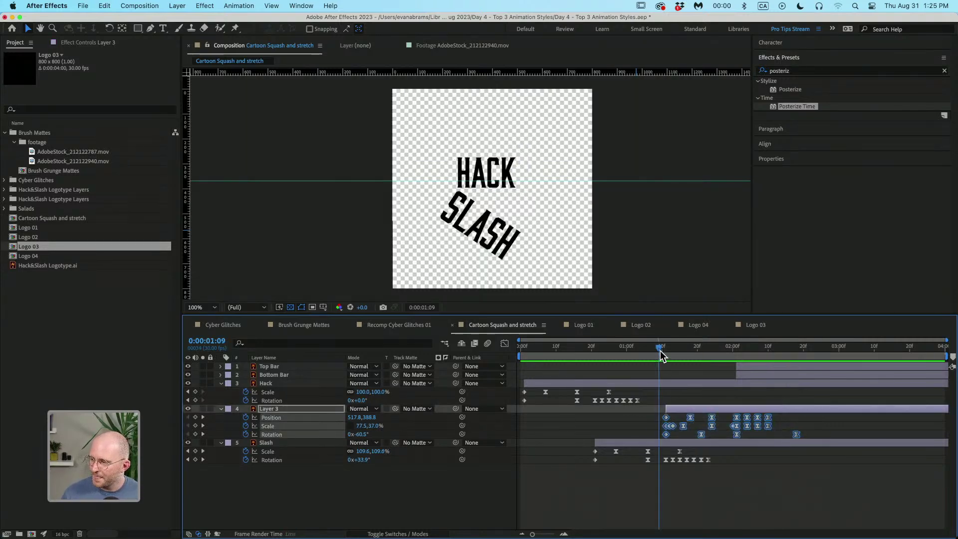
key(space)
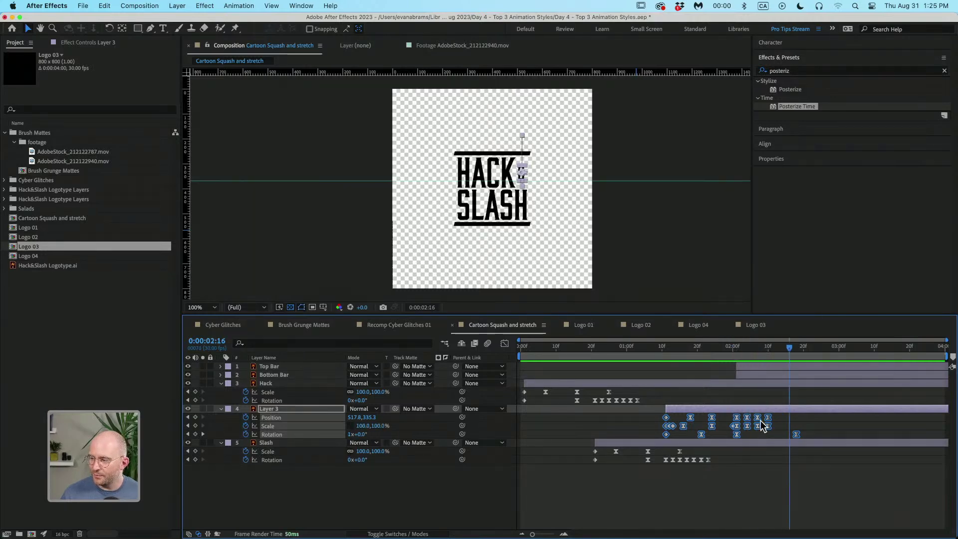
click(760, 456)
scroll(757, 439, up, 3)
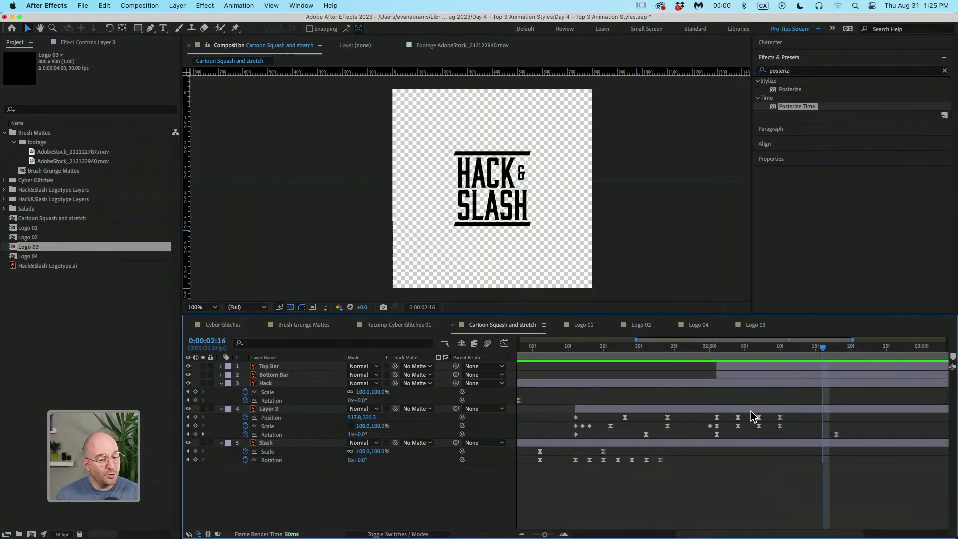